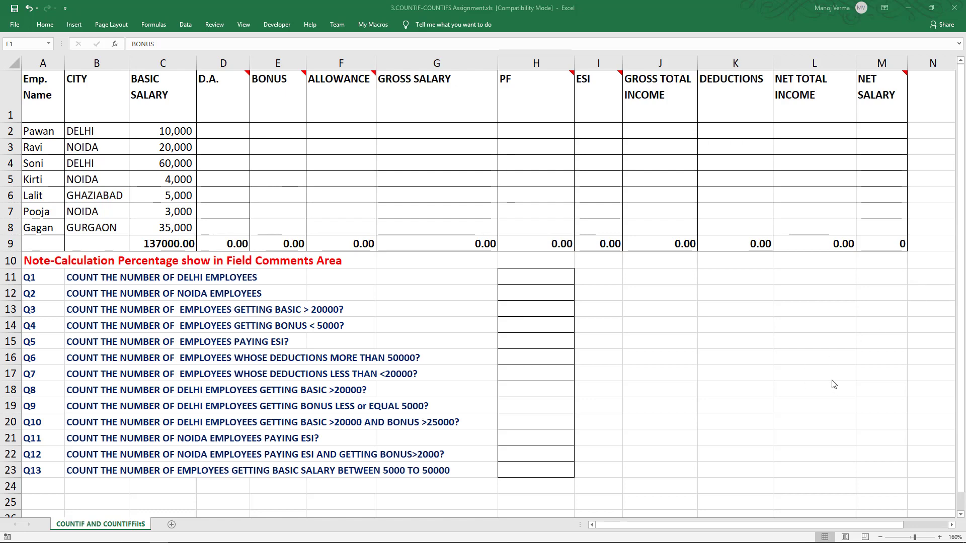
Enter =C2*50% in D2 and fill the formula down the D.A. column to D8
{"action": "left_click", "coordinate": [531, 281]}
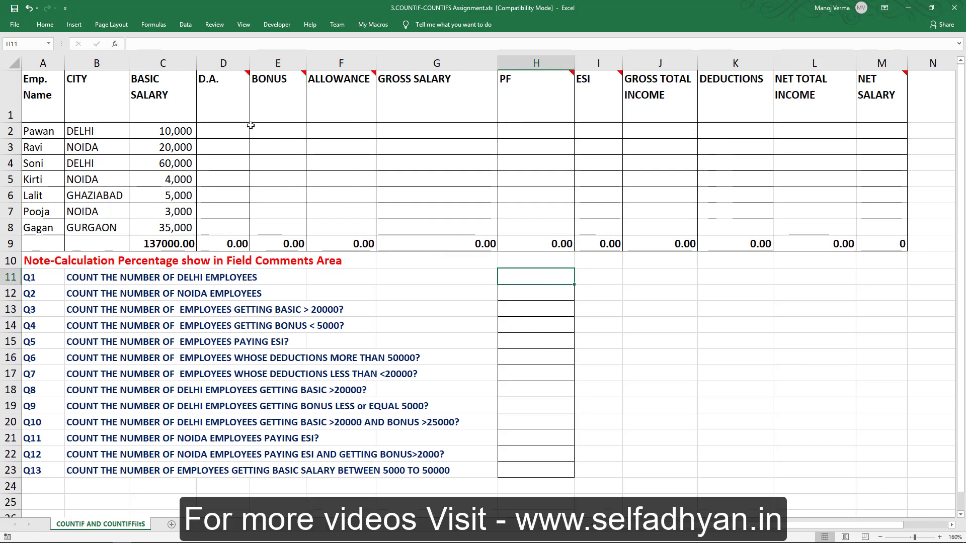
{"action": "mouse_move", "coordinate": [220, 99]}
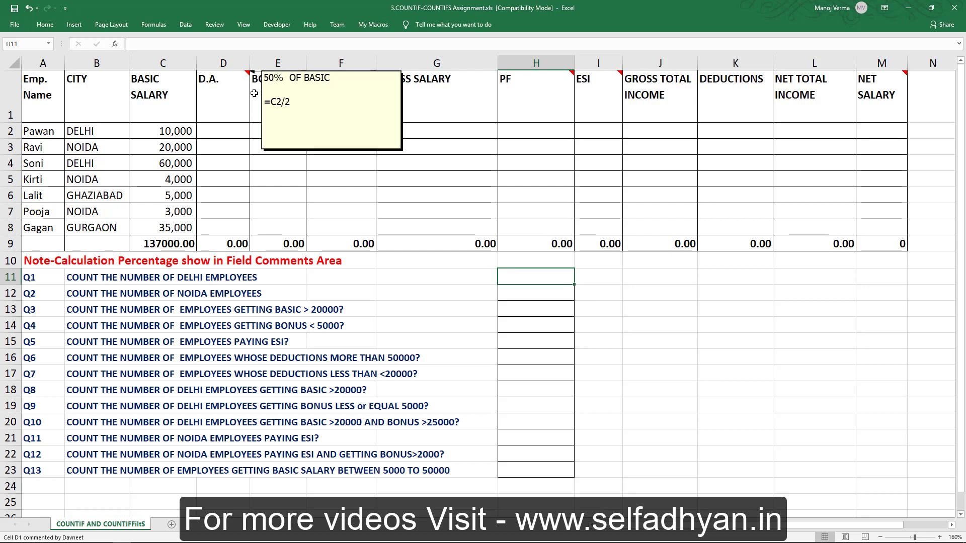
{"action": "mouse_move", "coordinate": [261, 91]}
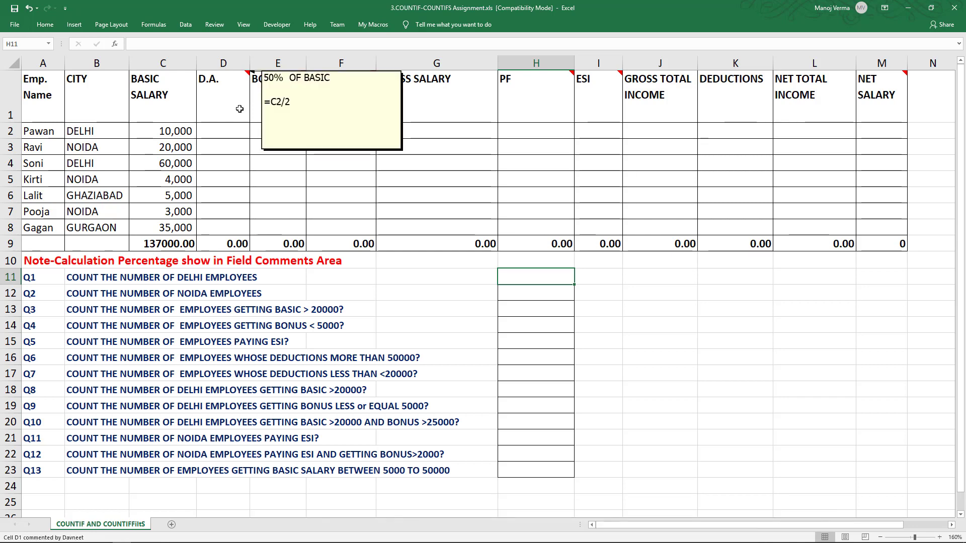
{"action": "left_click", "coordinate": [237, 131]}
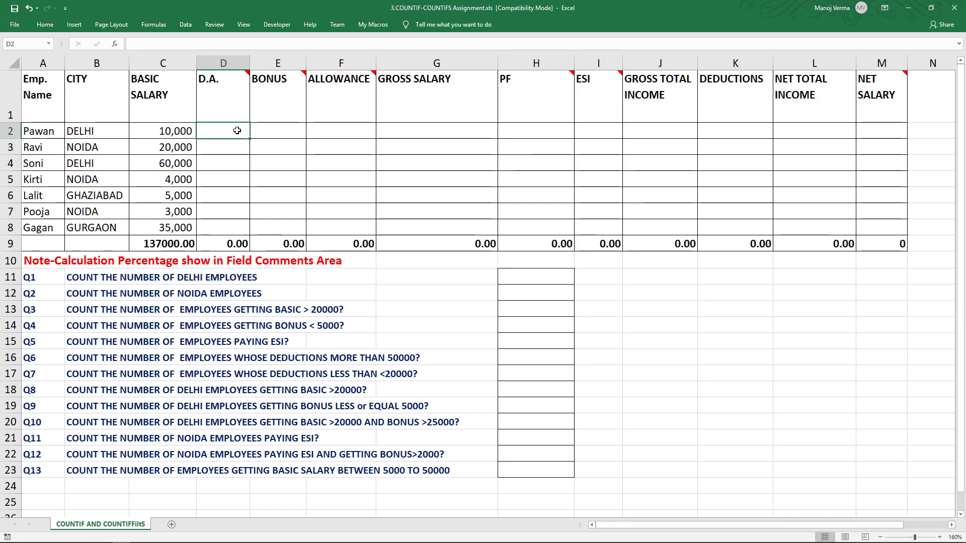
{"action": "type", "text": "="}
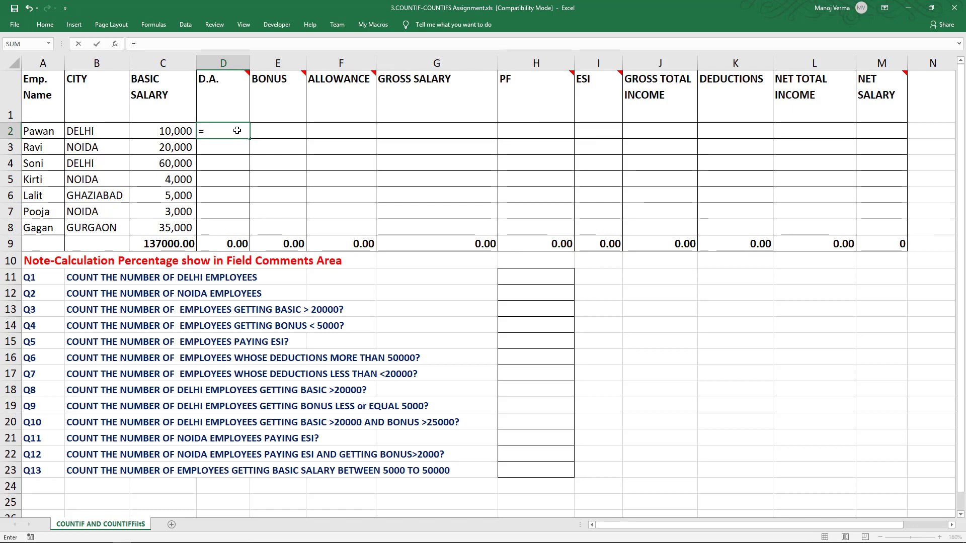
{"action": "left_click", "coordinate": [180, 131]}
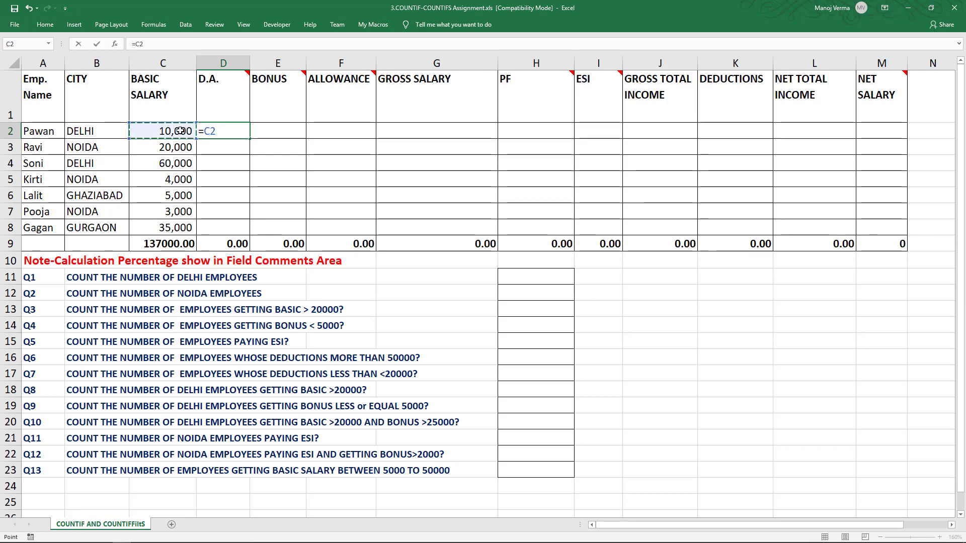
{"action": "type", "text": "*50"}
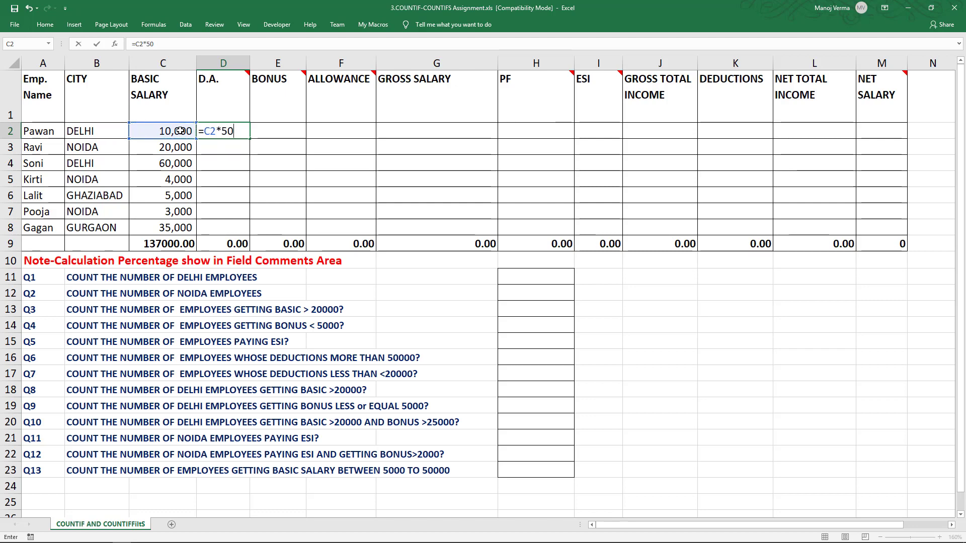
{"action": "type", "text": "%"}
{"action": "key", "text": "Return"}
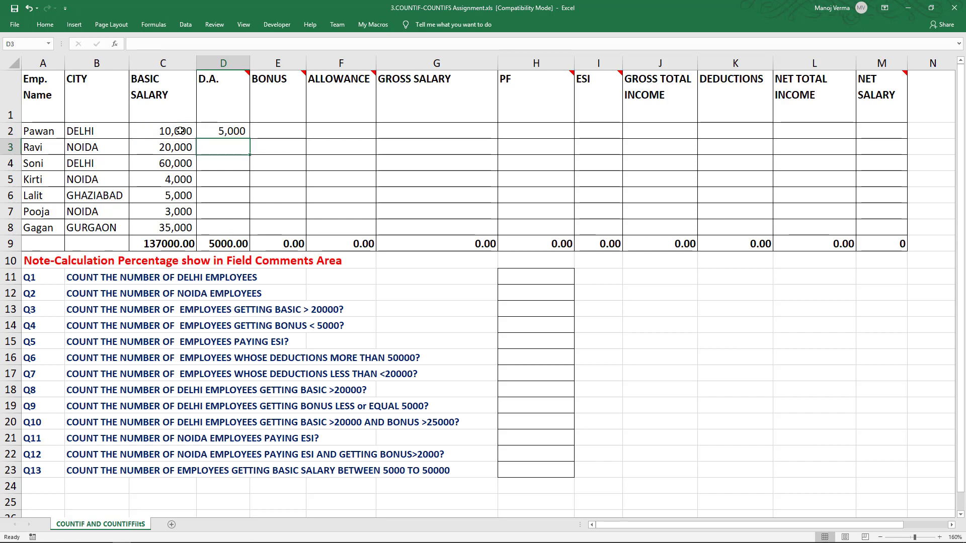
{"action": "left_click", "coordinate": [245, 131]}
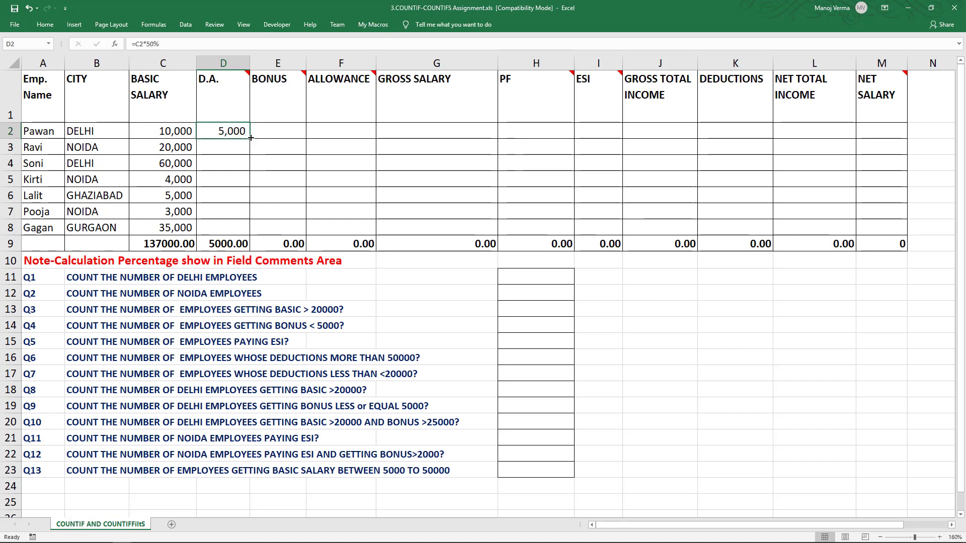
{"action": "double_click", "coordinate": [250, 138]}
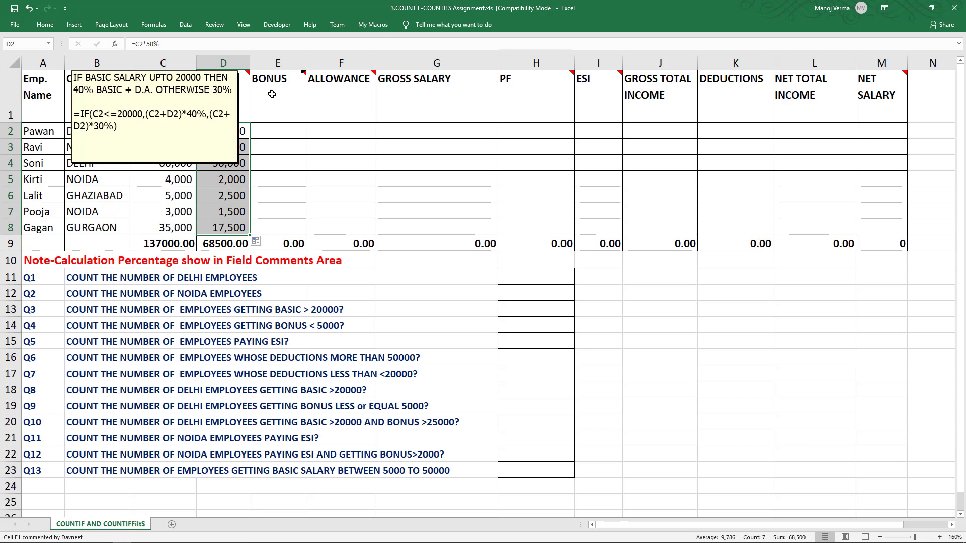
Copy the formula =IF(C2<=20000,(C2+D2)*40%,(C2+D2)*30%) from the comment on the BONUS header cell
{"action": "left_click", "coordinate": [278, 133]}
{"action": "left_click", "coordinate": [276, 96]}
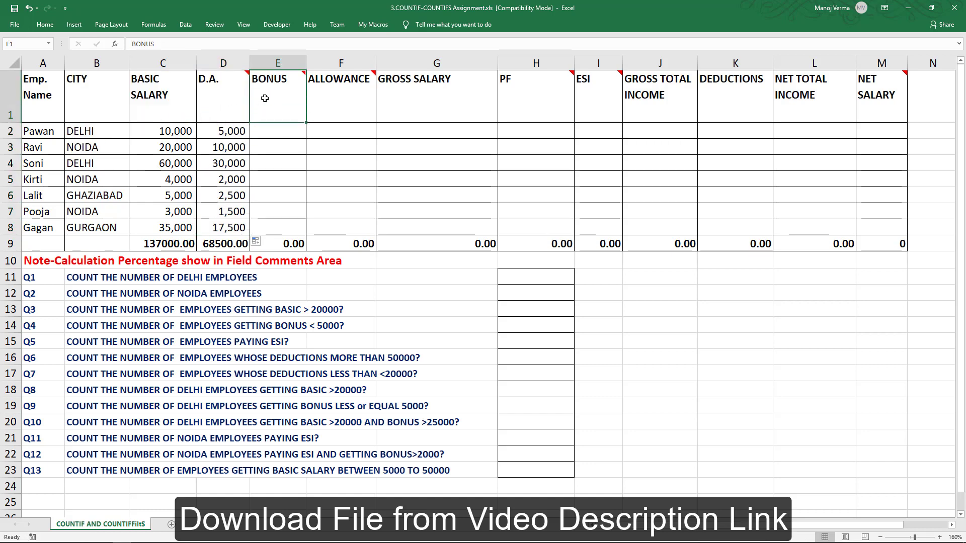
{"action": "key", "text": "shift+F2"}
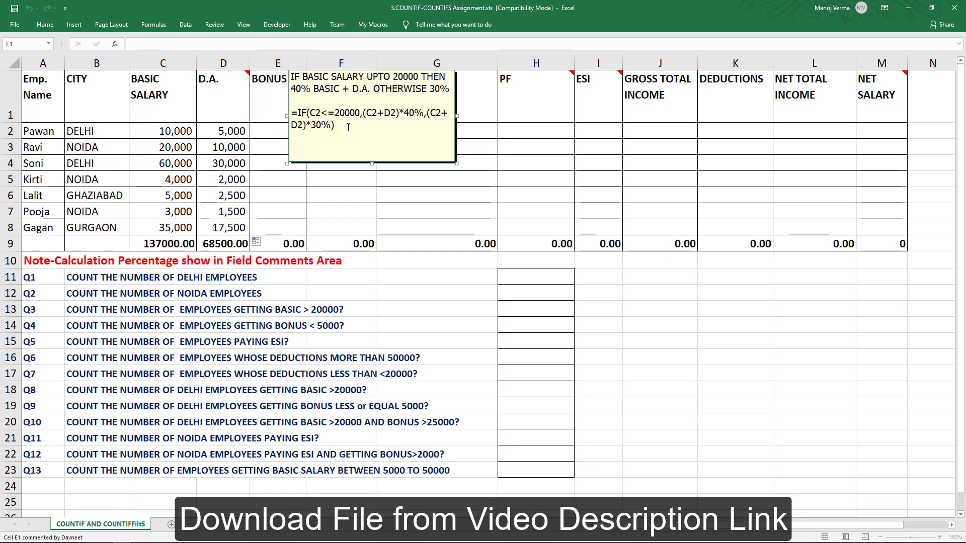
{"action": "left_click_drag", "start_coordinate": [349, 126], "coordinate": [282, 107]}
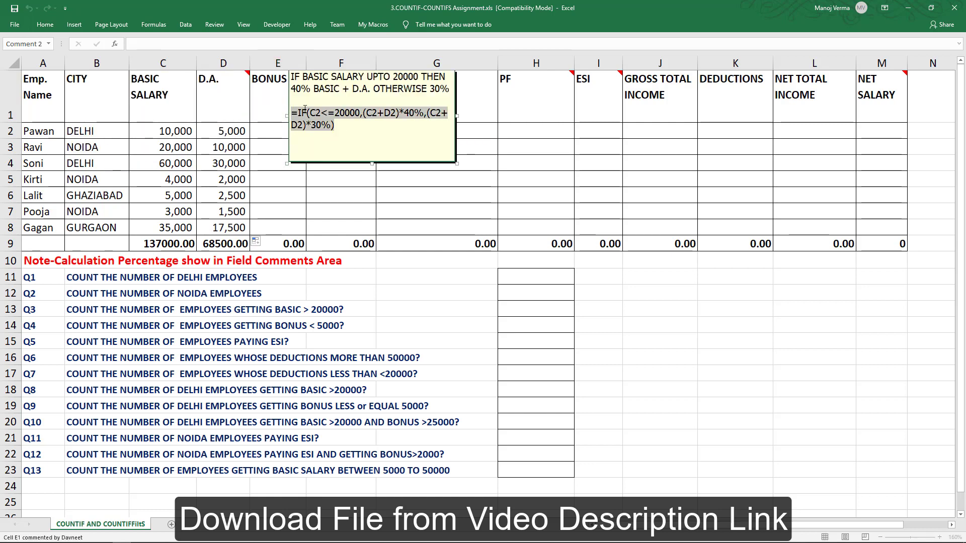
{"action": "right_click", "coordinate": [305, 109]}
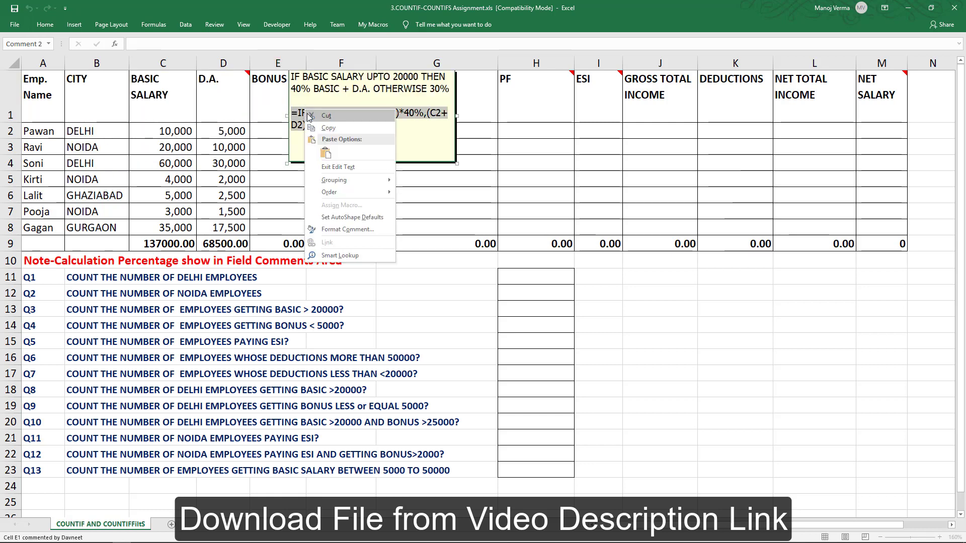
{"action": "left_click", "coordinate": [316, 128]}
Paste the copied formula into E2 and fill it down the BONUS column to E8
{"action": "left_click", "coordinate": [271, 130]}
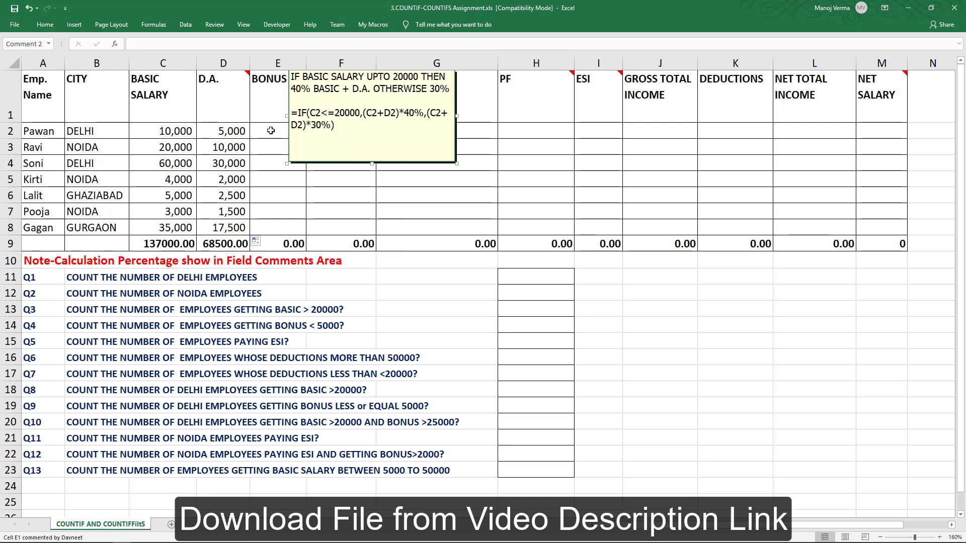
{"action": "left_click", "coordinate": [271, 130]}
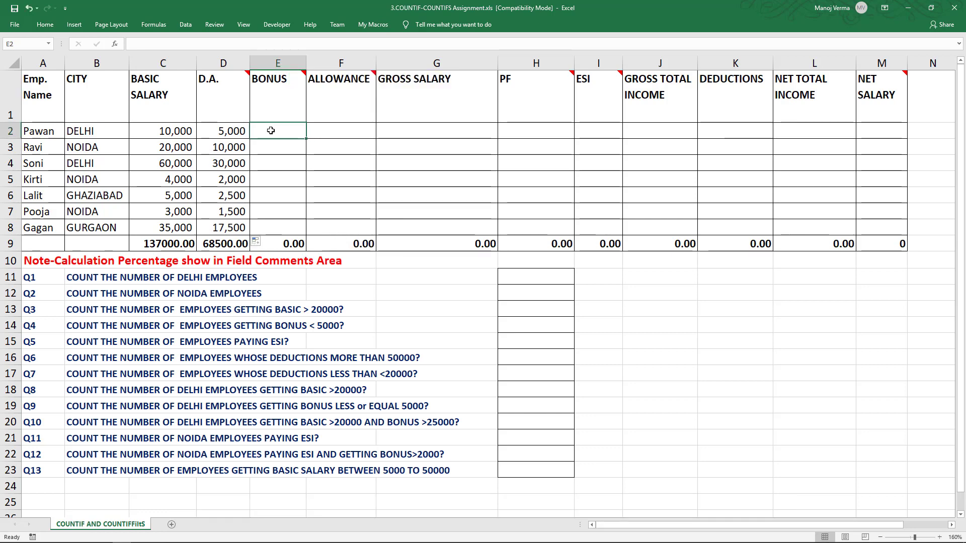
{"action": "key", "text": "ctrl+v"}
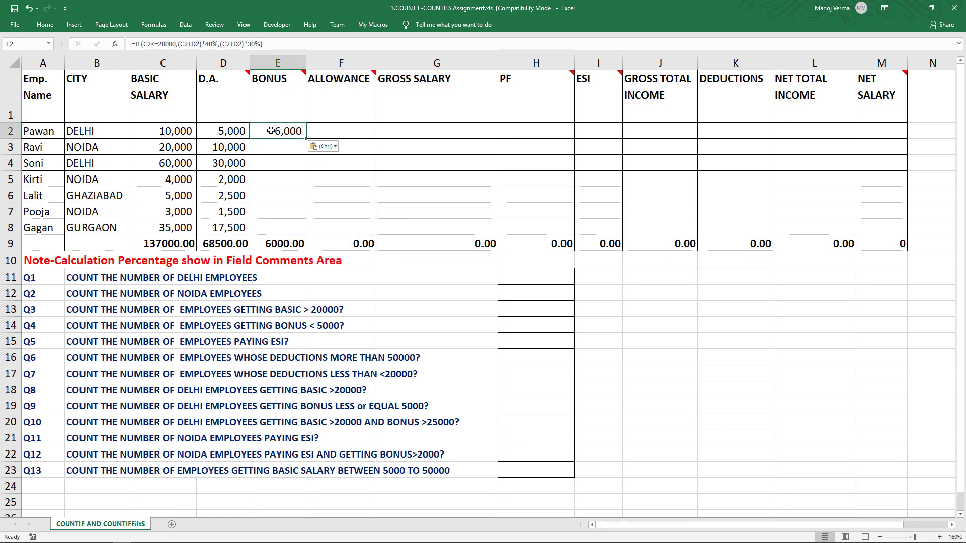
{"action": "double_click", "coordinate": [308, 140]}
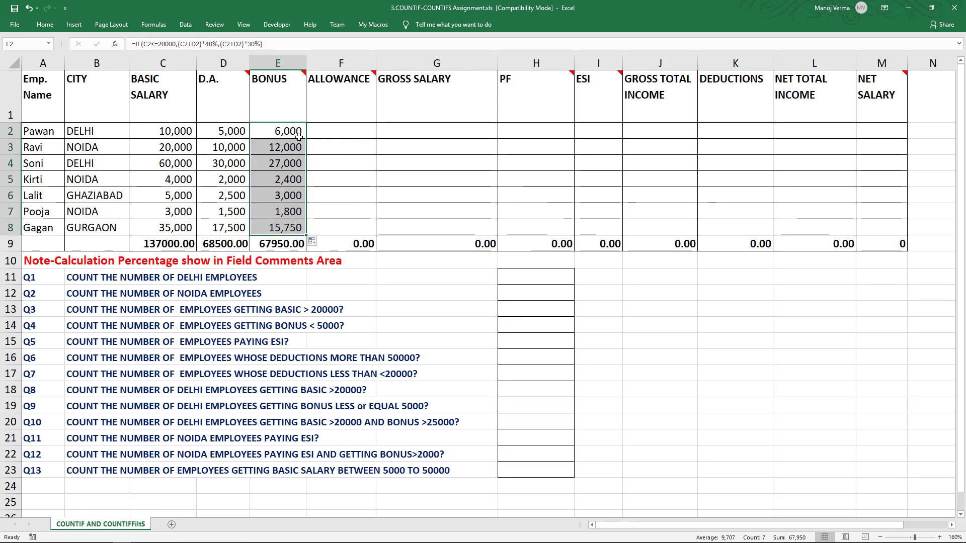
Copy the nested IF formula for the city-based allowance from the comment on the ALLOWANCE header cell
{"action": "left_click", "coordinate": [296, 132]}
{"action": "key", "text": "Right"}
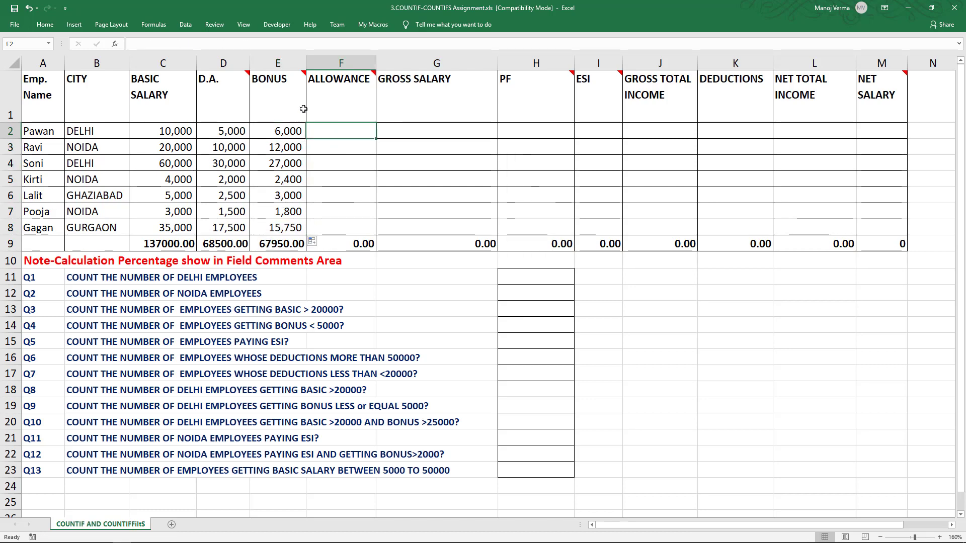
{"action": "mouse_move", "coordinate": [323, 96]}
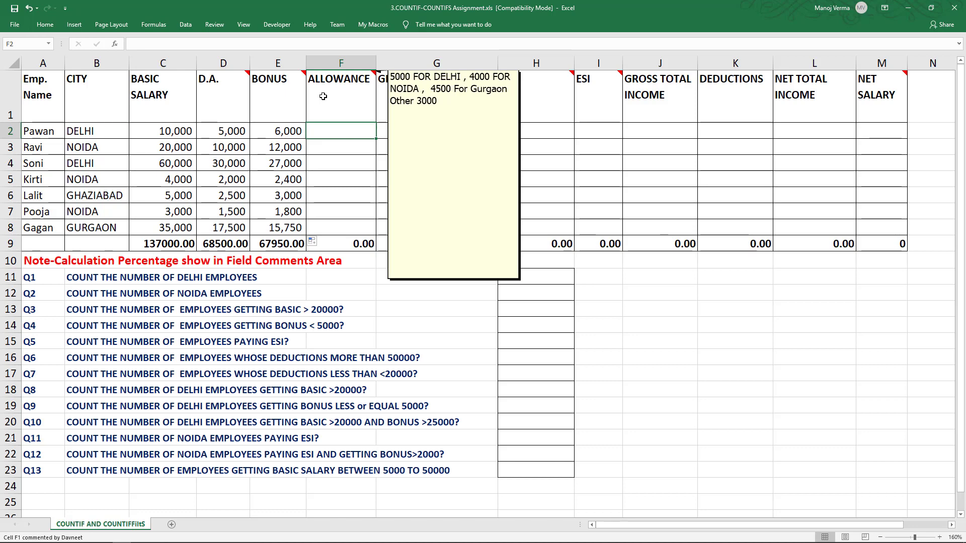
{"action": "left_click", "coordinate": [323, 96]}
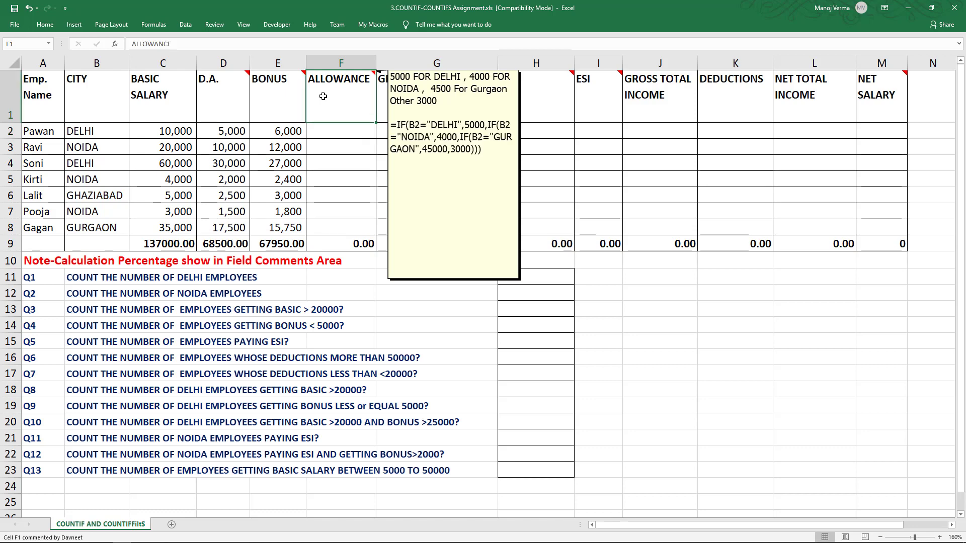
{"action": "key", "text": "shift+F2"}
{"action": "left_click_drag", "start_coordinate": [468, 158], "coordinate": [351, 129]}
{"action": "key", "text": "ctrl+c"}
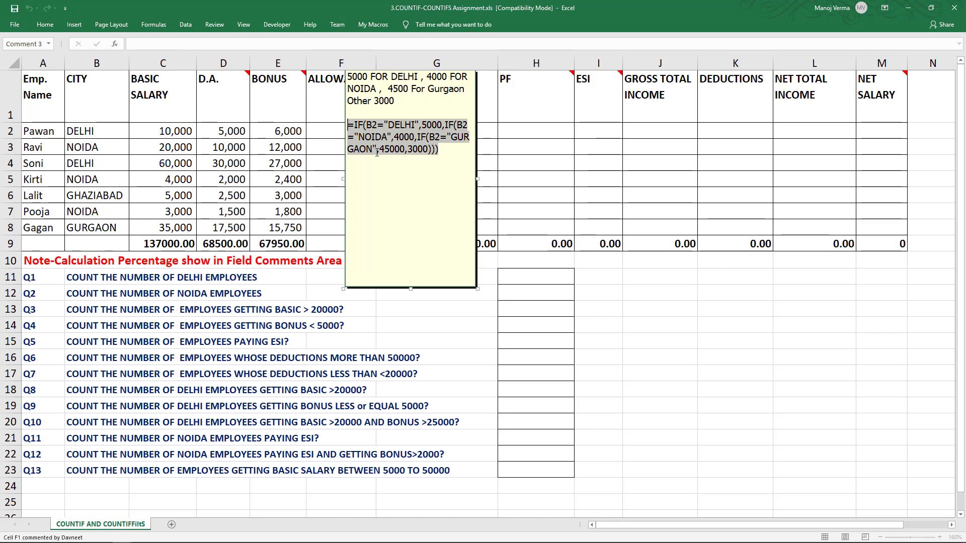
Paste the copied nested IF formula into F2 and fill it down the ALLOWANCE column to F8
{"action": "left_click", "coordinate": [339, 132]}
{"action": "key", "text": "ctrl+v"}
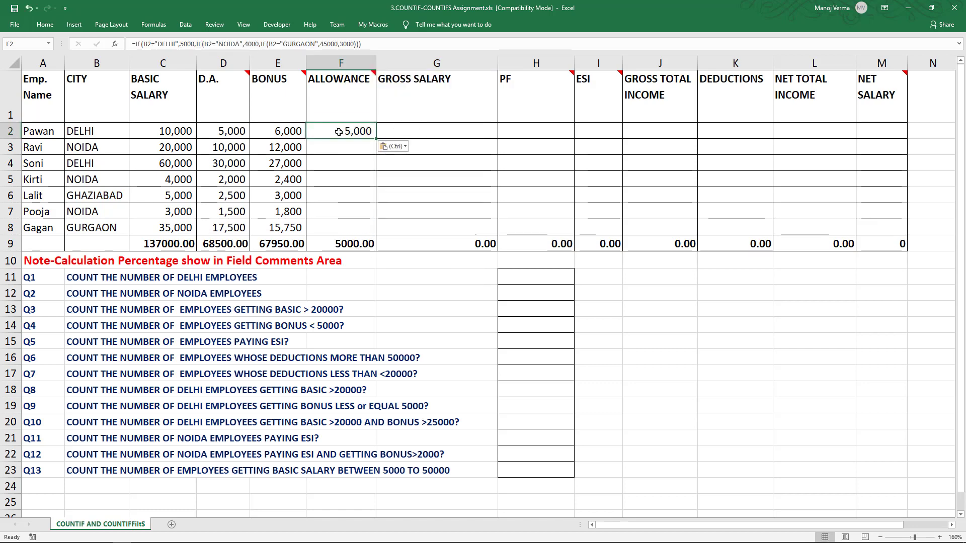
{"action": "key", "text": "ctrl"}
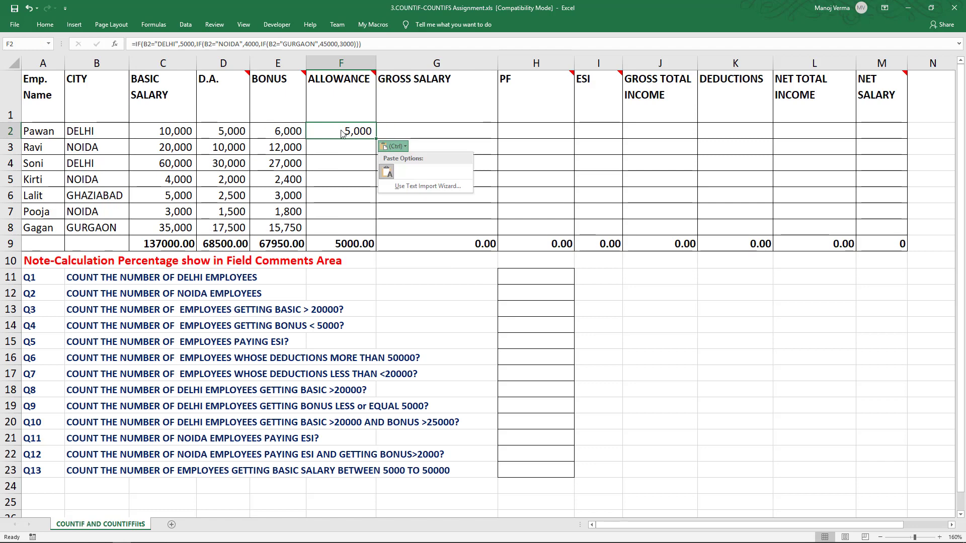
{"action": "left_click", "coordinate": [345, 132]}
{"action": "double_click", "coordinate": [376, 138]}
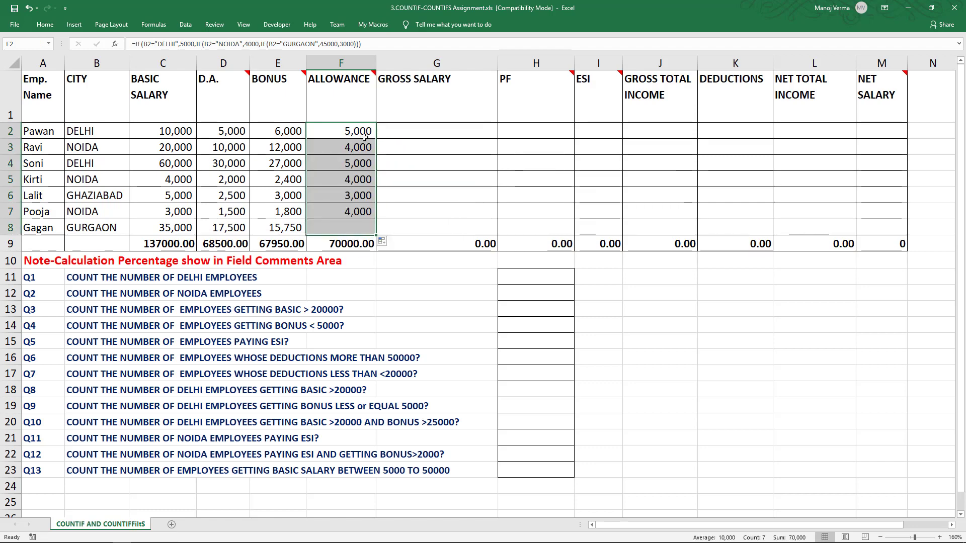
Check the filled ALLOWANCE formulas and correct the allowance for Gurgaon to 4,500
{"action": "left_click", "coordinate": [351, 133]}
{"action": "left_click", "coordinate": [351, 145]}
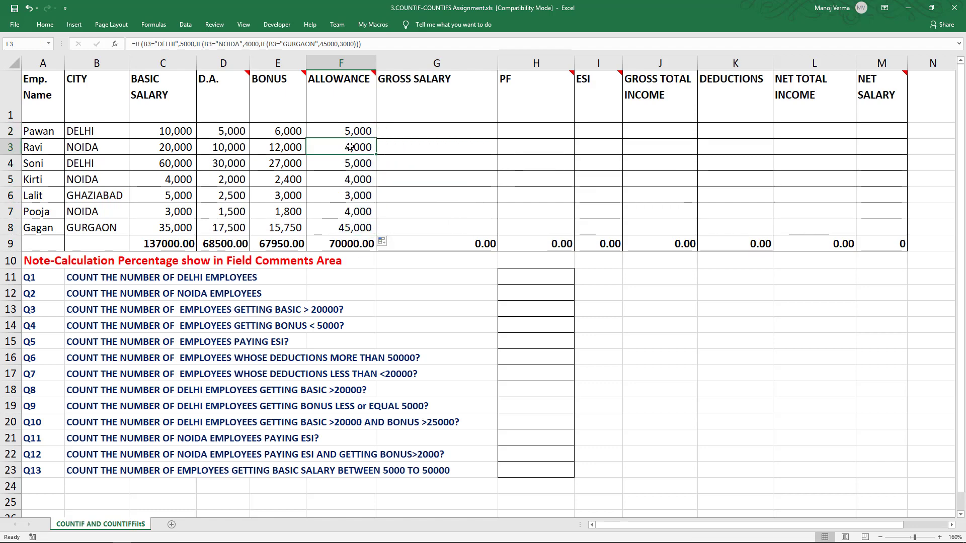
{"action": "left_click", "coordinate": [343, 196]}
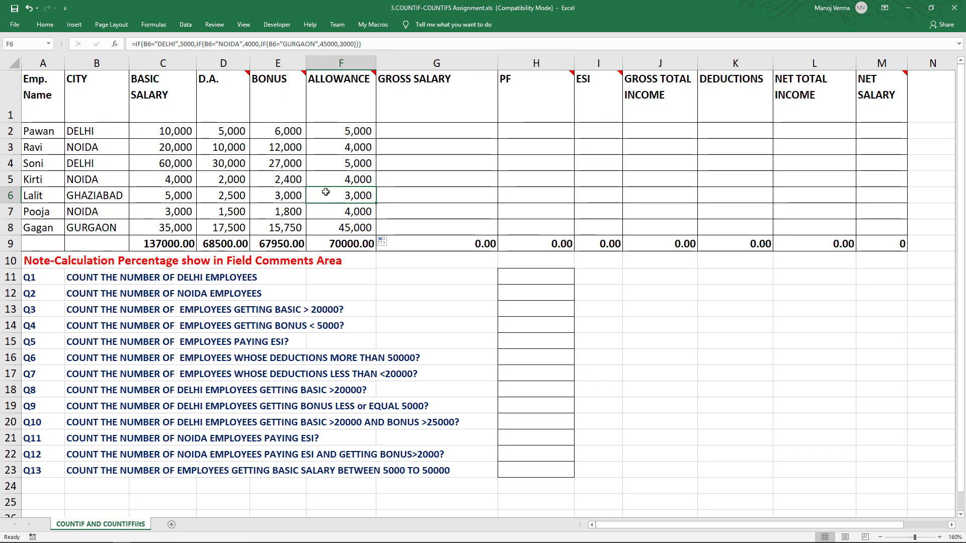
{"action": "key", "text": "ctrl+z"}
Enter =SUM(C2:F2) in G2 and fill the formula down the GROSS SALARY column to G8
{"action": "left_click", "coordinate": [409, 133]}
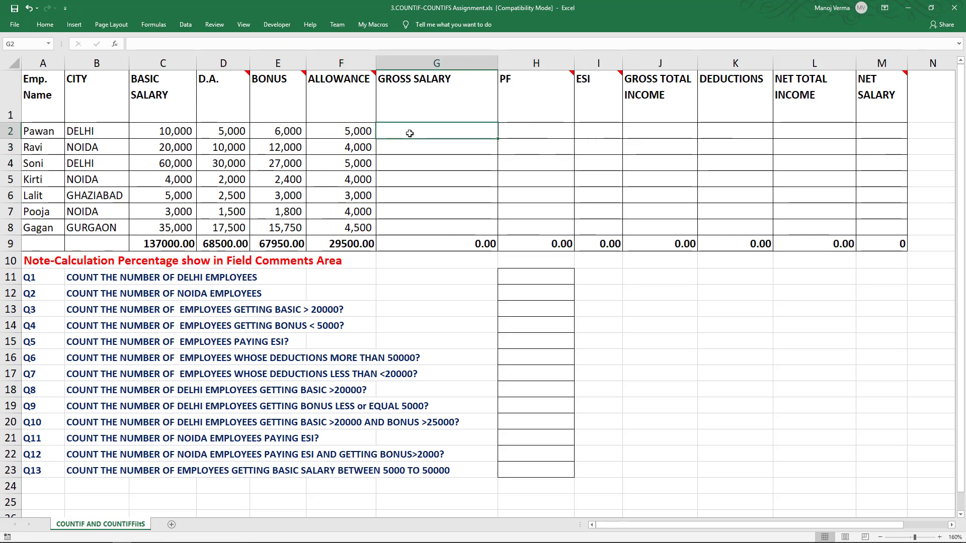
{"action": "type", "text": "=SUM("}
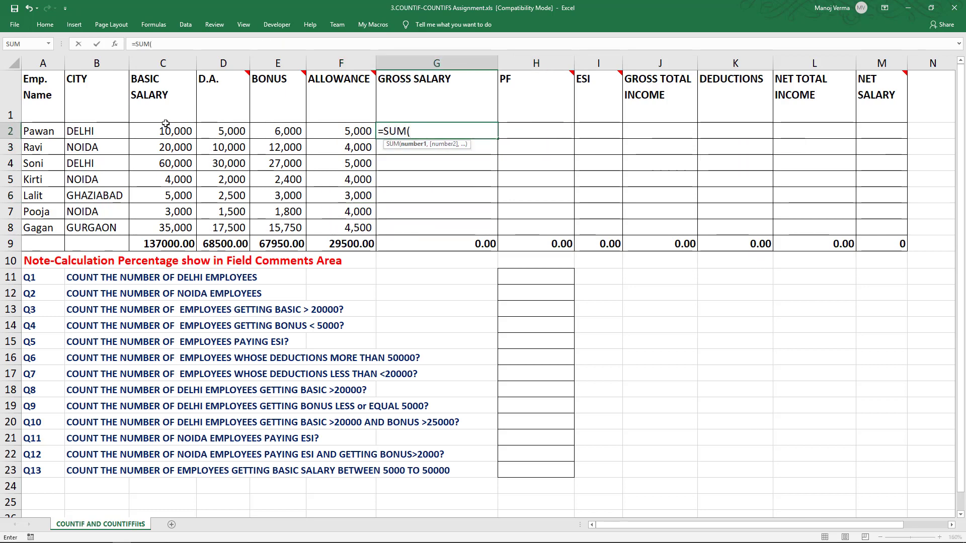
{"action": "left_click_drag", "start_coordinate": [165, 130], "coordinate": [347, 134]}
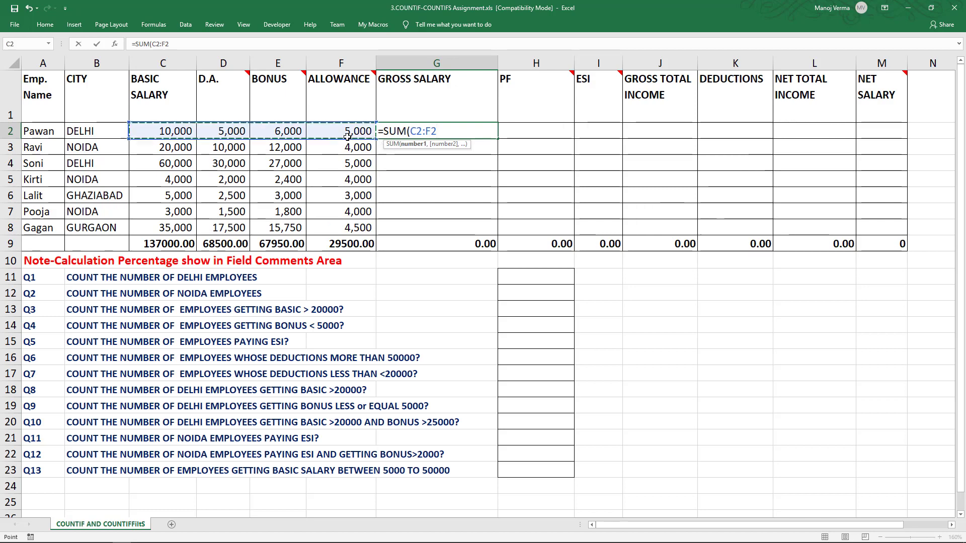
{"action": "key", "text": "Return"}
{"action": "left_click", "coordinate": [453, 131]}
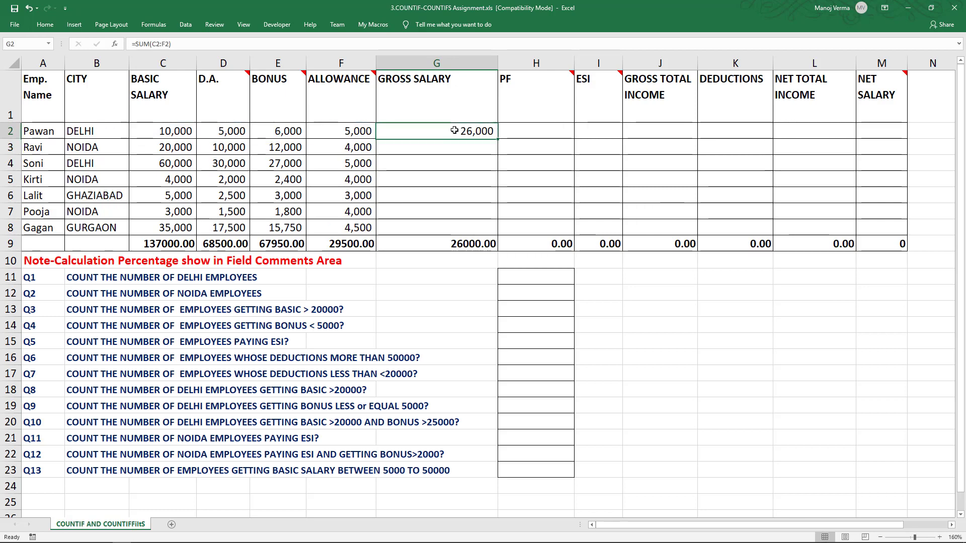
{"action": "double_click", "coordinate": [499, 141]}
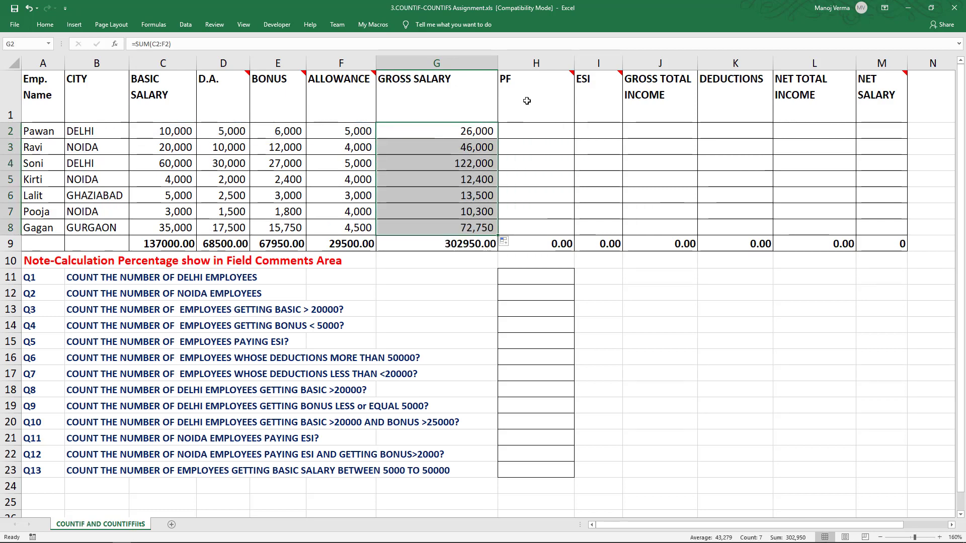
Read the comment on the PF header and enter =12*(C2+D2) in H2
{"action": "mouse_move", "coordinate": [527, 100]}
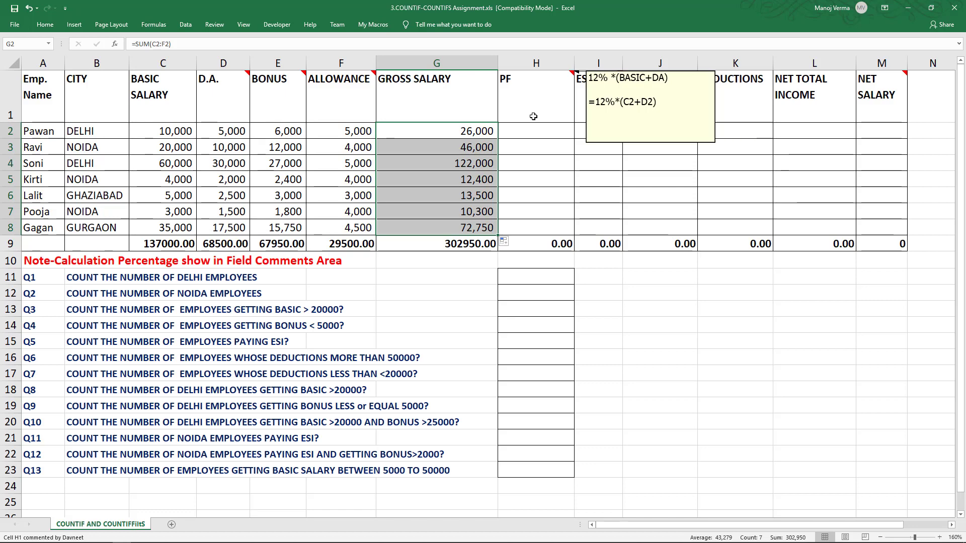
{"action": "left_click", "coordinate": [535, 131]}
{"action": "type", "text": "="}
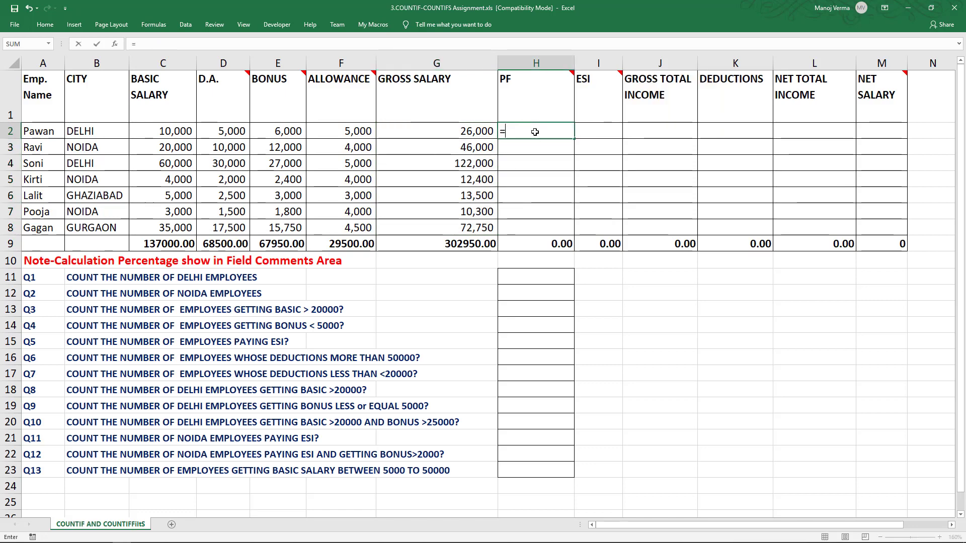
{"action": "type", "text": "12*("}
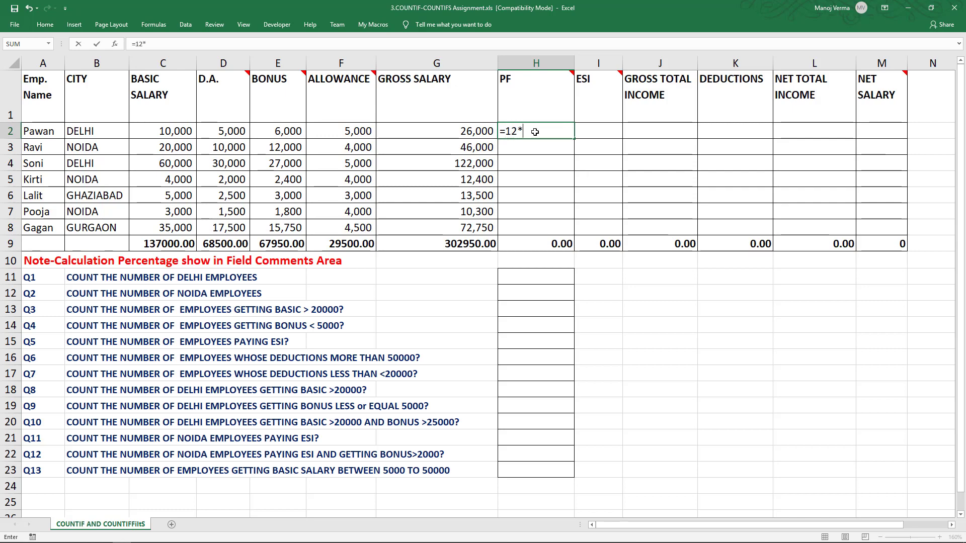
{"action": "left_click", "coordinate": [153, 129]}
{"action": "type", "text": "+"}
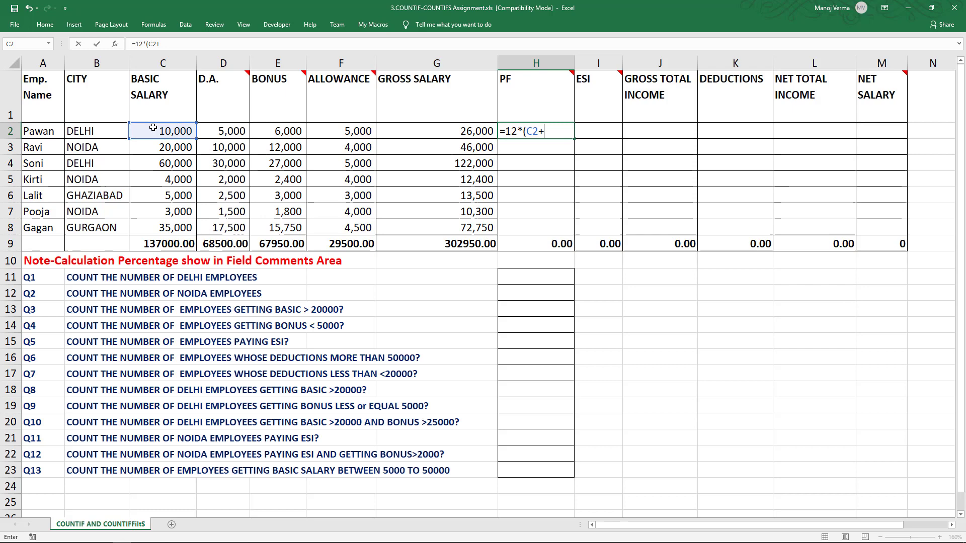
{"action": "left_click", "coordinate": [222, 131]}
{"action": "type", "text": ")"}
{"action": "key", "text": "Return"}
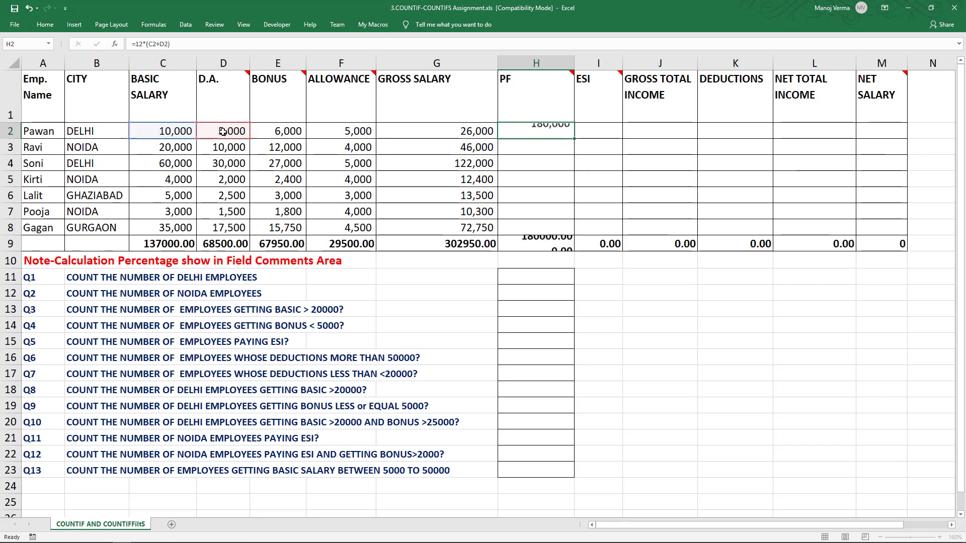
Correct the formula in H2 to =12%*(C2+D2) and fill it down the PF column to H8
{"action": "left_click", "coordinate": [568, 130]}
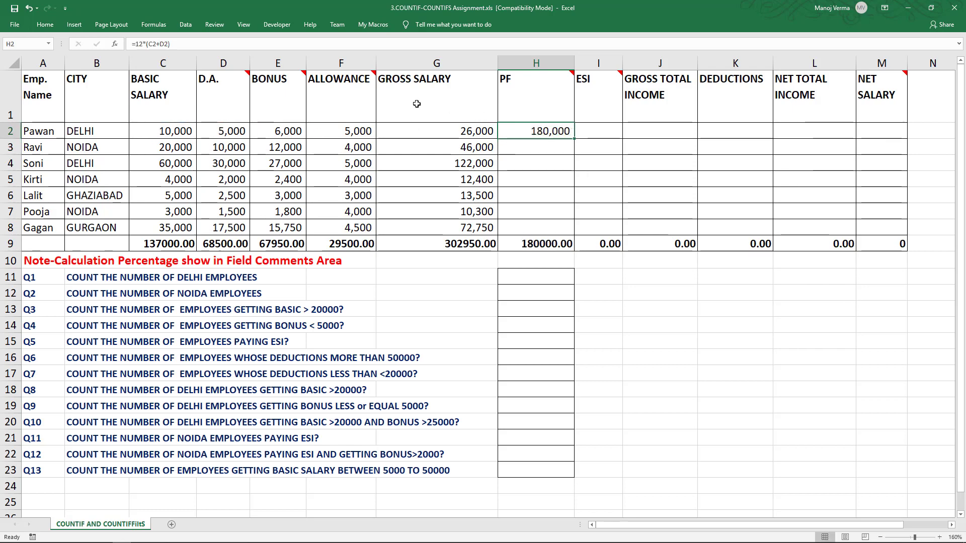
{"action": "left_click", "coordinate": [142, 44]}
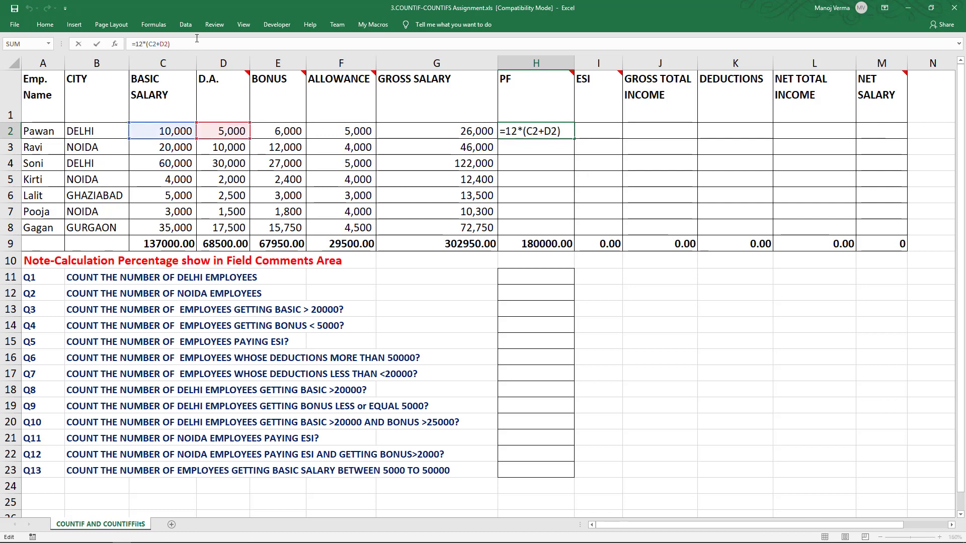
{"action": "type", "text": "%"}
{"action": "key", "text": "Return"}
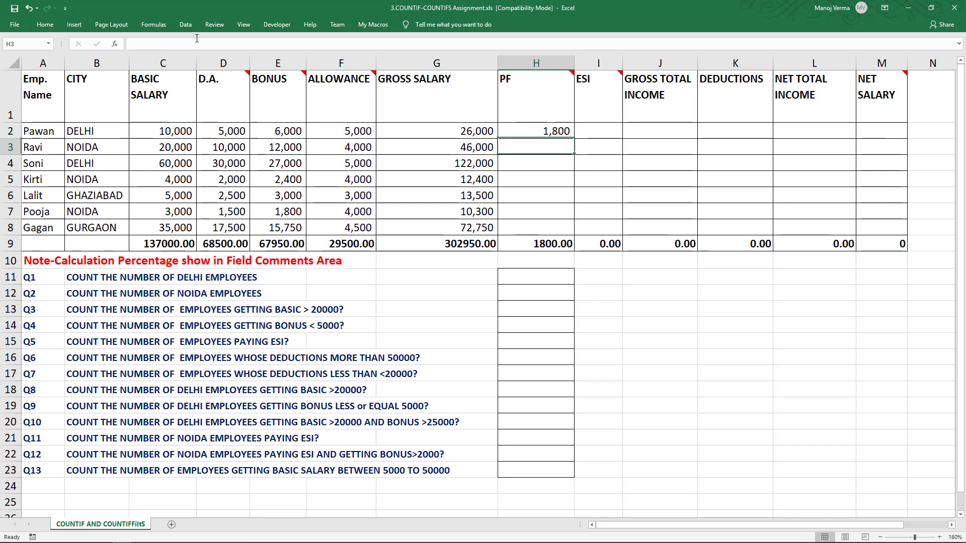
{"action": "left_click", "coordinate": [540, 135]}
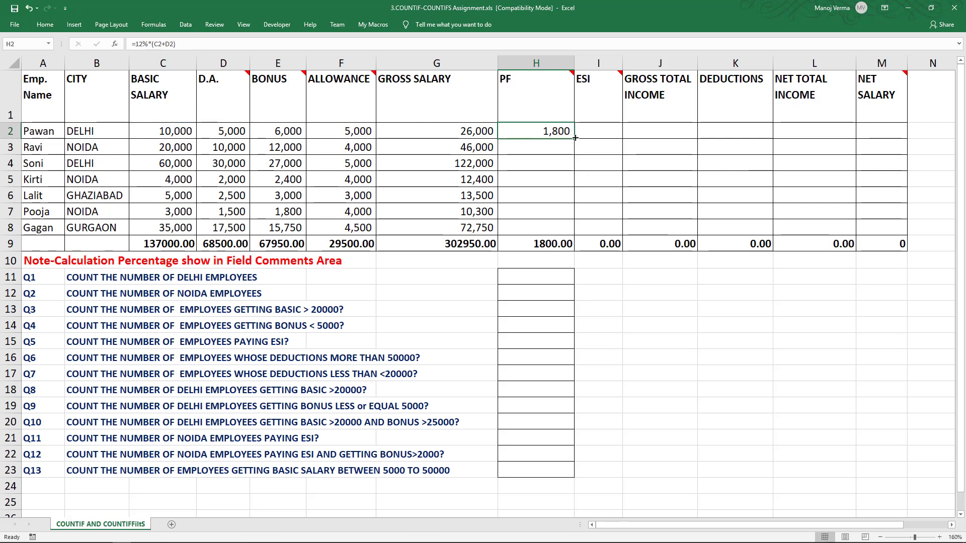
{"action": "double_click", "coordinate": [574, 139]}
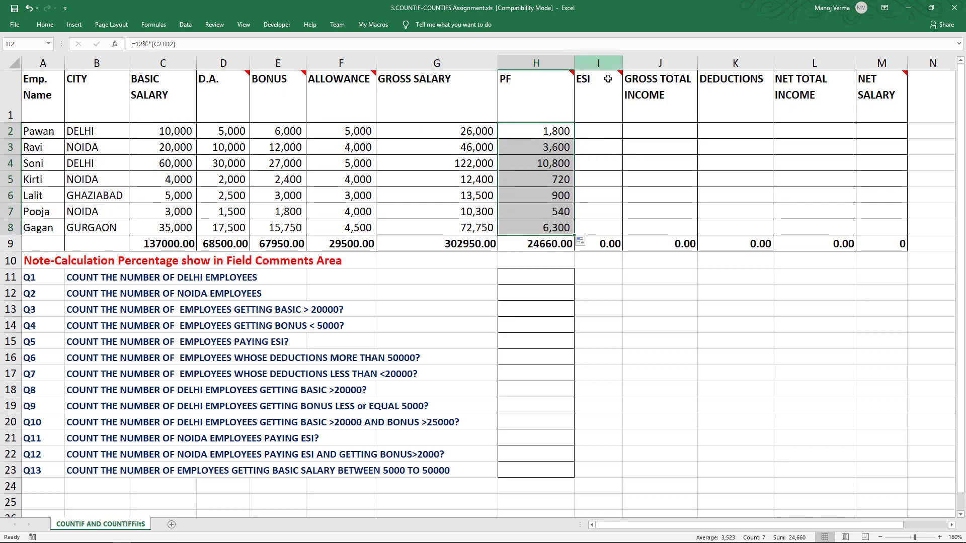
Copy the formula =IF(C2<=5000,1.75%*C2,0) from the comment on the ESI header cell
{"action": "left_click", "coordinate": [603, 129]}
{"action": "mouse_move", "coordinate": [603, 93]}
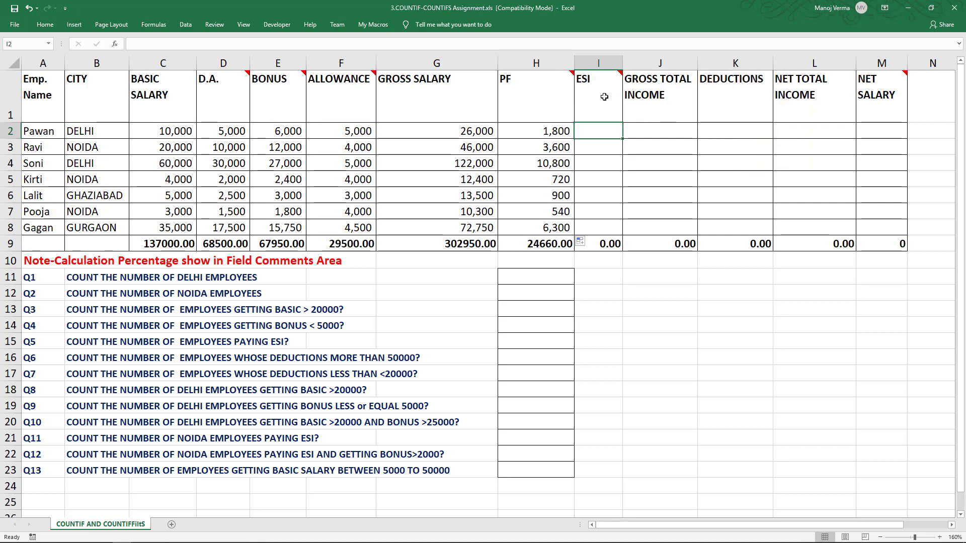
{"action": "left_click", "coordinate": [603, 95]}
{"action": "key", "text": "shift+F2"}
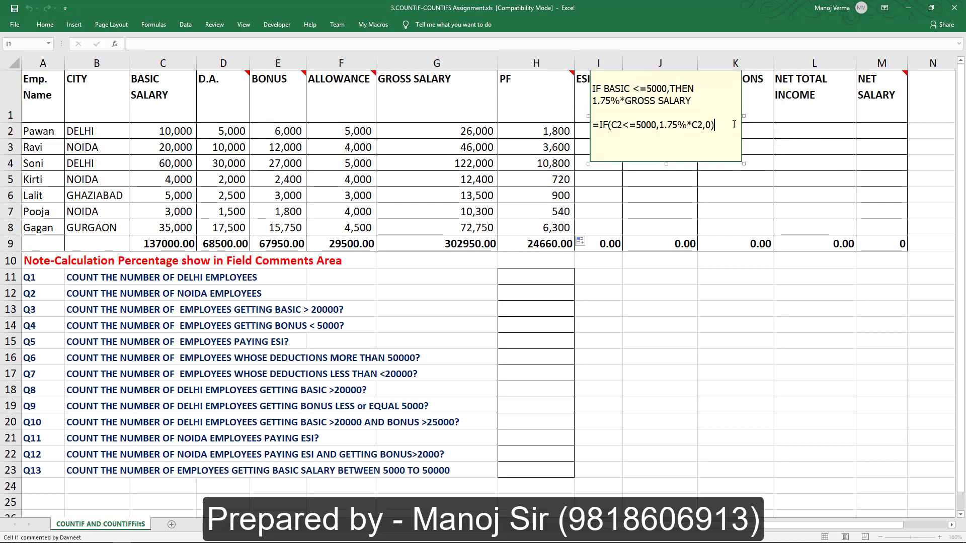
{"action": "left_click_drag", "start_coordinate": [714, 125], "coordinate": [584, 125]}
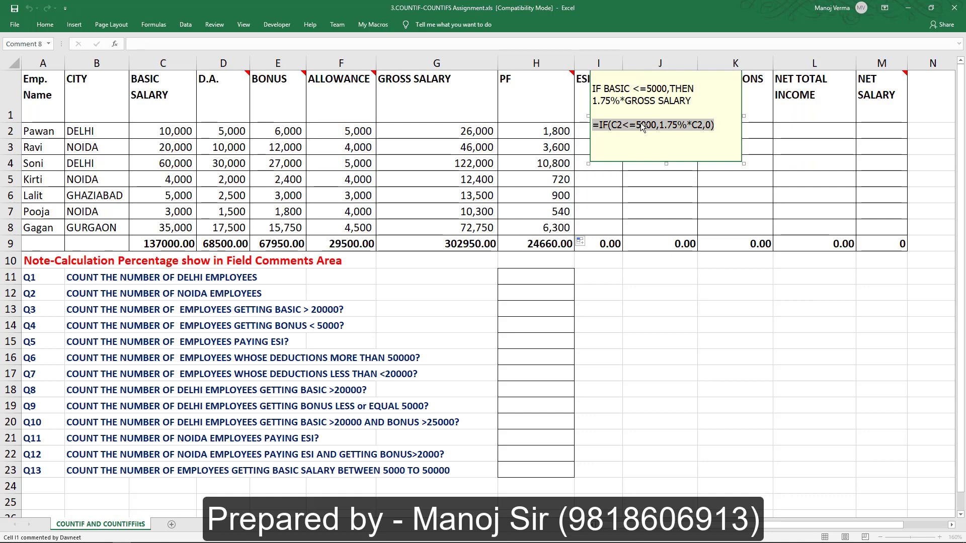
{"action": "key", "text": "ctrl+c"}
Paste the copied IF formula into I2 and fill it down the ESI column to I8
{"action": "left_click", "coordinate": [579, 131]}
{"action": "key", "text": "ctrl+v"}
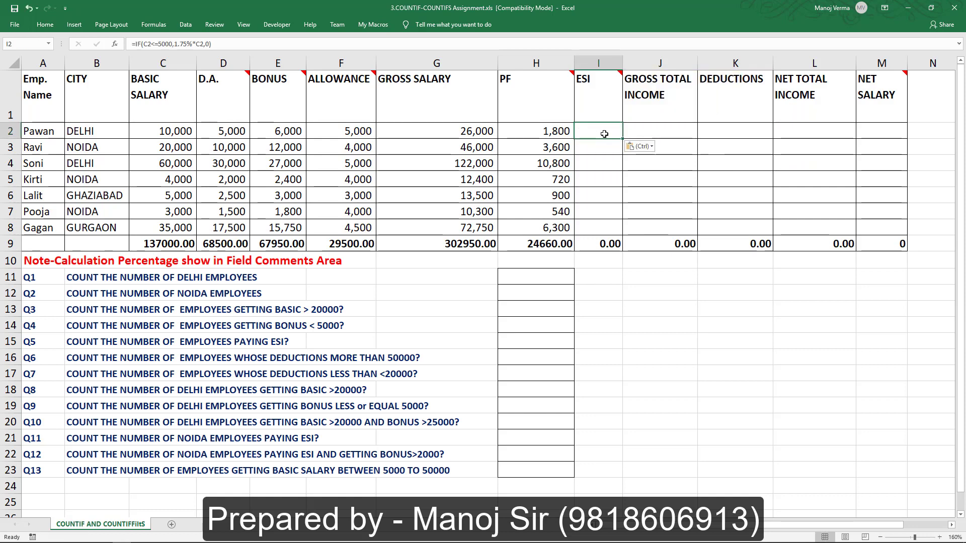
{"action": "double_click", "coordinate": [623, 138]}
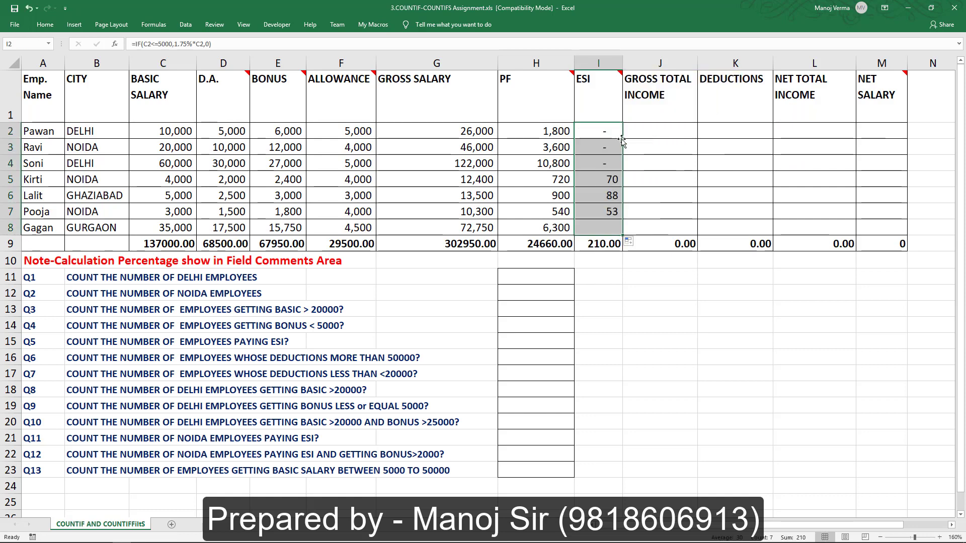
Check the ESI results in rows 5 to 7 against the basic salaries in the same rows
{"action": "left_click", "coordinate": [606, 179]}
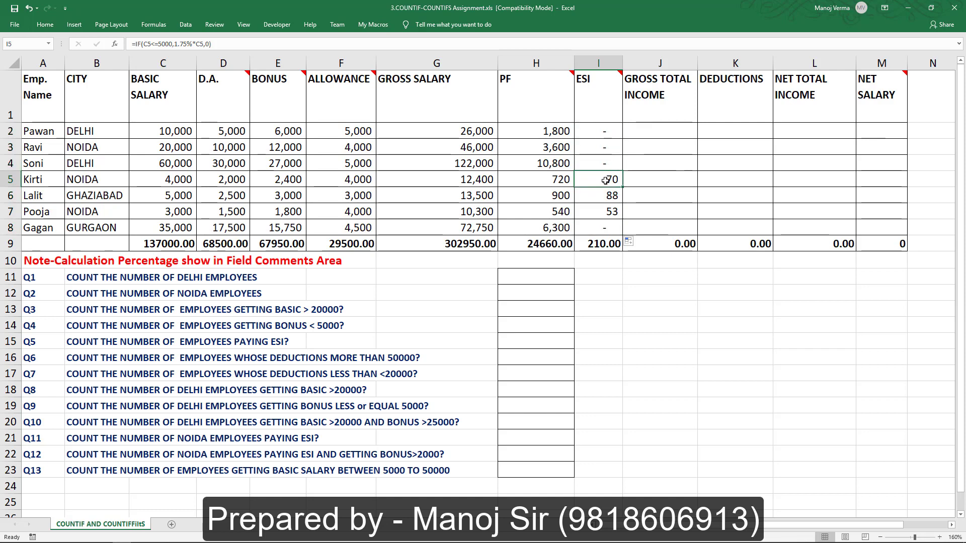
{"action": "left_click", "coordinate": [171, 181]}
{"action": "left_click", "coordinate": [173, 197]}
{"action": "left_click", "coordinate": [174, 211]}
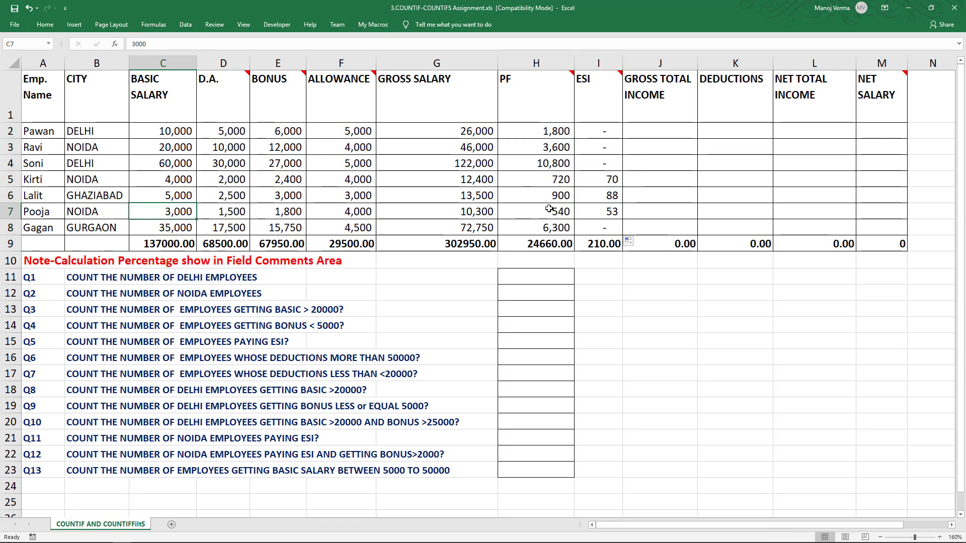
{"action": "left_click", "coordinate": [604, 209]}
{"action": "left_click", "coordinate": [608, 193]}
{"action": "left_click", "coordinate": [609, 179]}
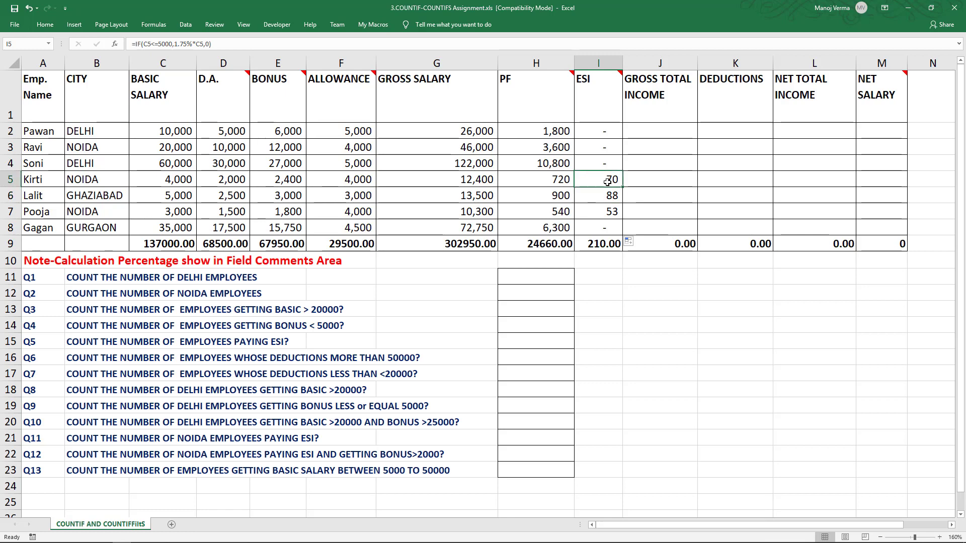
Enter =12*G2 in J2 and fill the formula down the GROSS TOTAL INCOME column to J8
{"action": "left_click", "coordinate": [661, 126]}
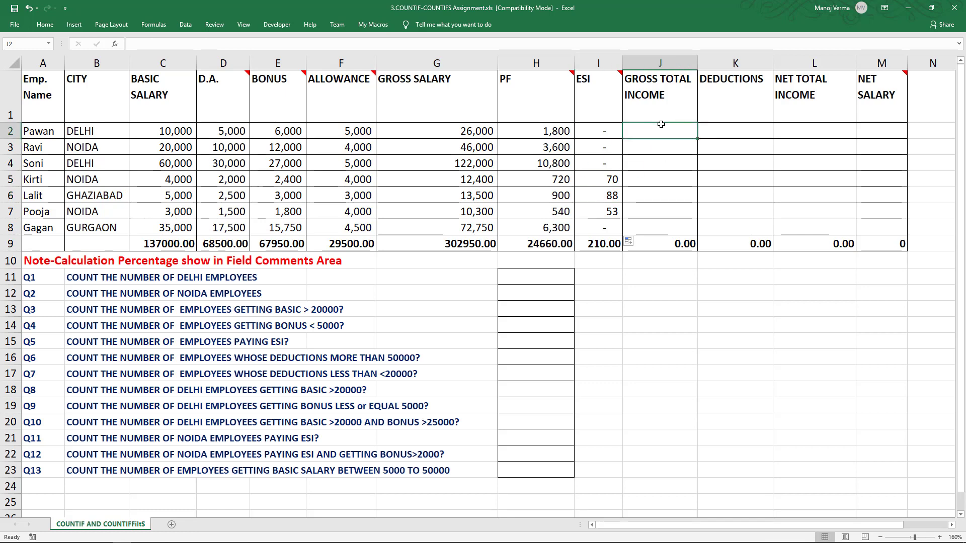
{"action": "type", "text": "=12"}
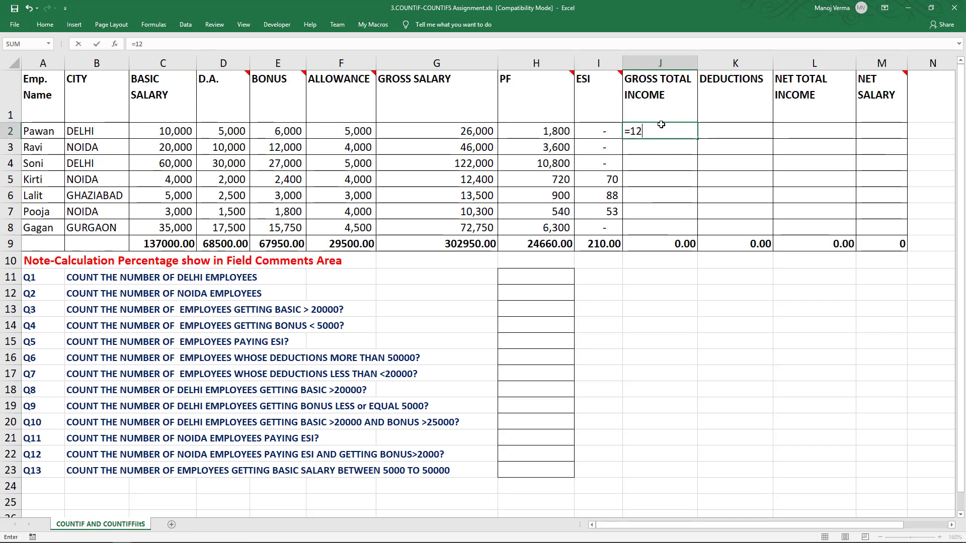
{"action": "type", "text": "*"}
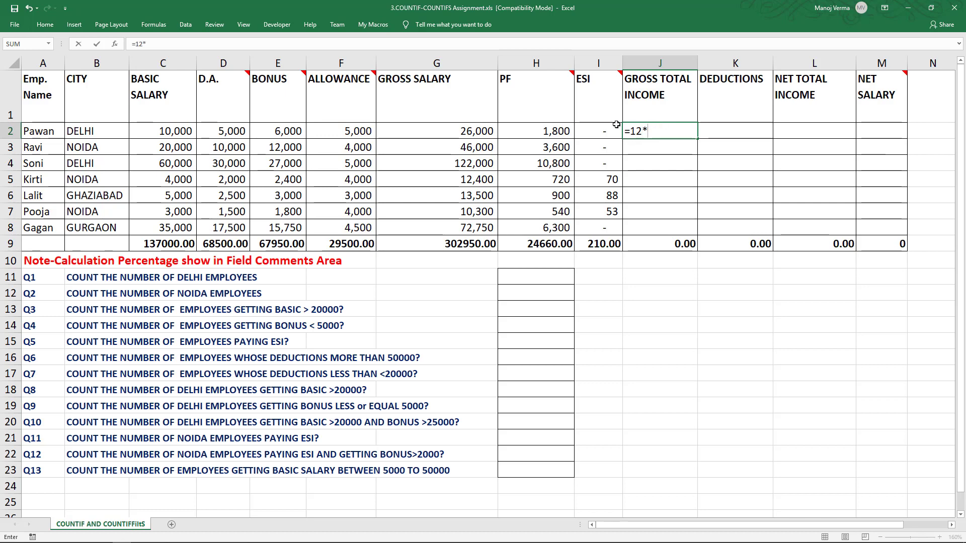
{"action": "left_click", "coordinate": [479, 133]}
{"action": "key", "text": "Return"}
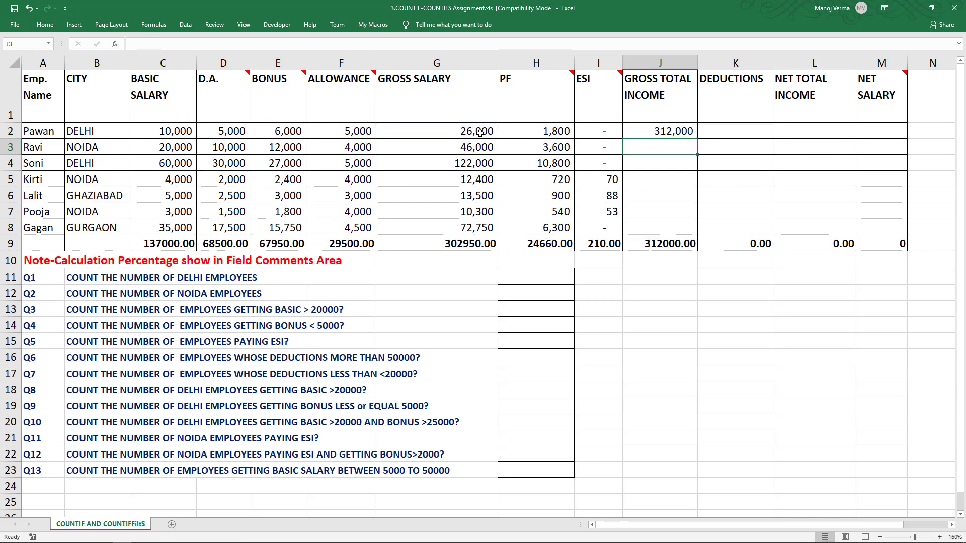
{"action": "left_click", "coordinate": [668, 131]}
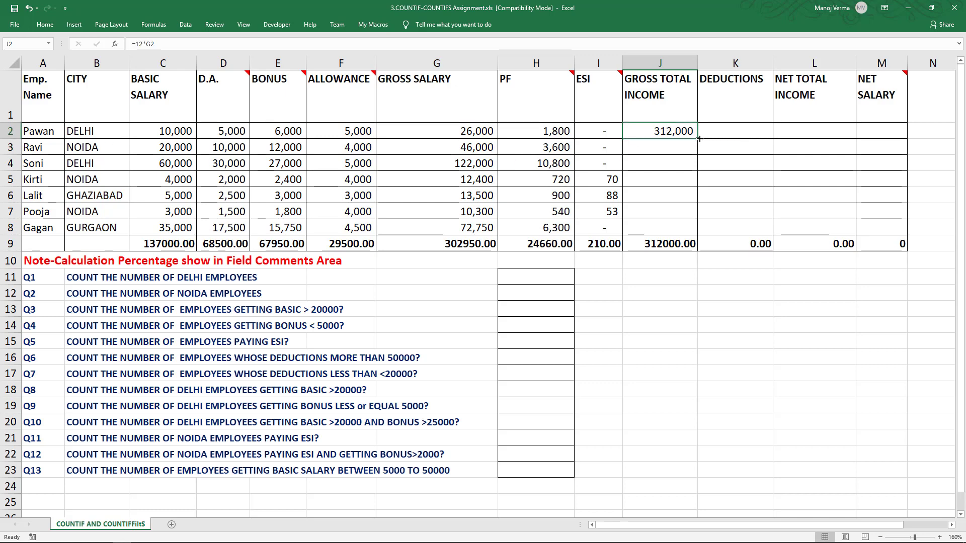
{"action": "double_click", "coordinate": [698, 139]}
Enter =H2*12 in K2 and fill the formula down the DEDUCTIONS column to K8
{"action": "left_click", "coordinate": [714, 134]}
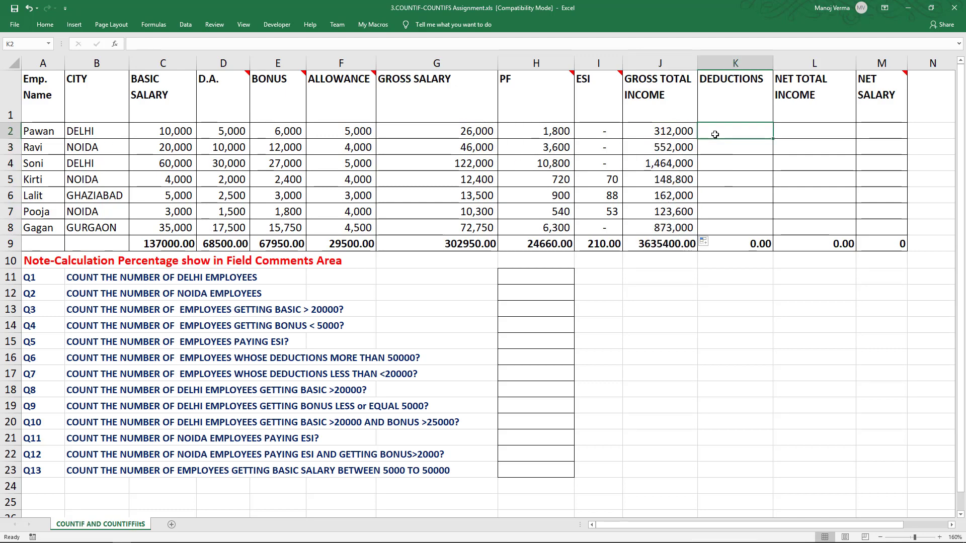
{"action": "type", "text": "="}
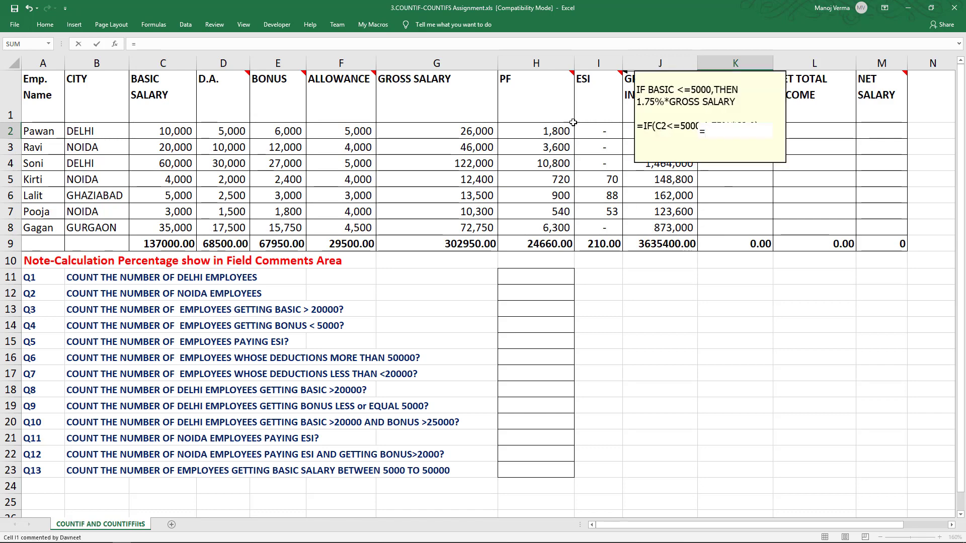
{"action": "left_click", "coordinate": [560, 130]}
{"action": "type", "text": "*"}
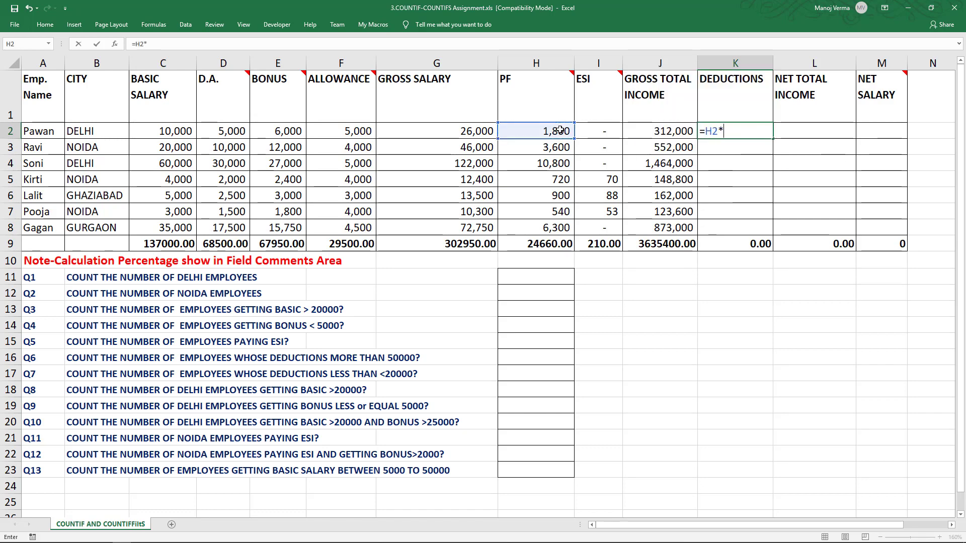
{"action": "type", "text": "12"}
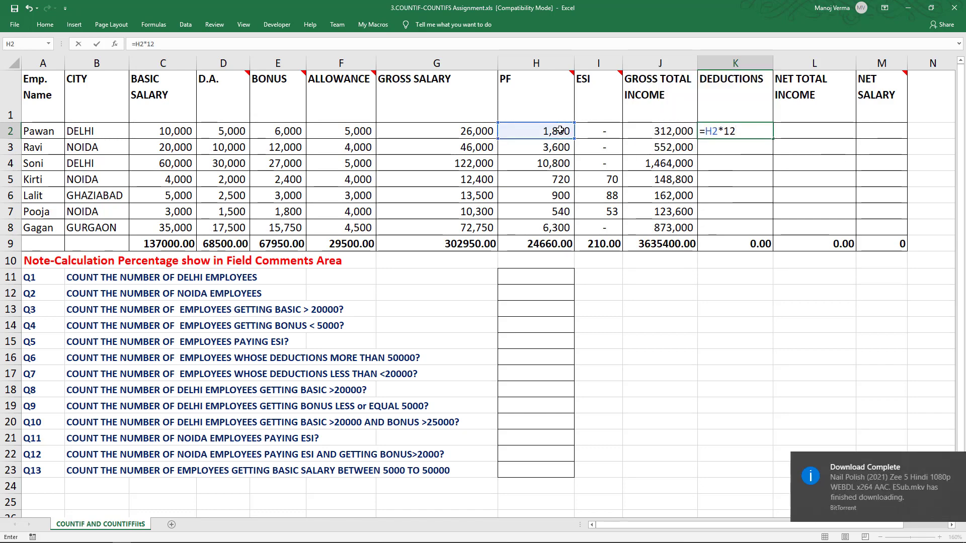
{"action": "key", "text": "Return"}
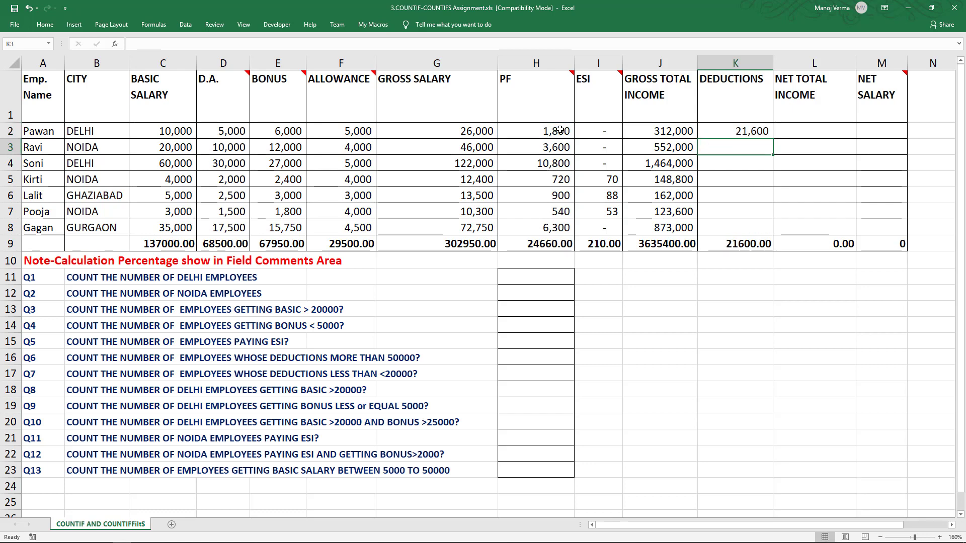
{"action": "left_click", "coordinate": [759, 132]}
{"action": "left_click_drag", "start_coordinate": [772, 138], "coordinate": [775, 237]}
Enter =J2-K2 in L2 and fill the formula down the NET TOTAL INCOME column to L8
{"action": "left_click", "coordinate": [801, 133]}
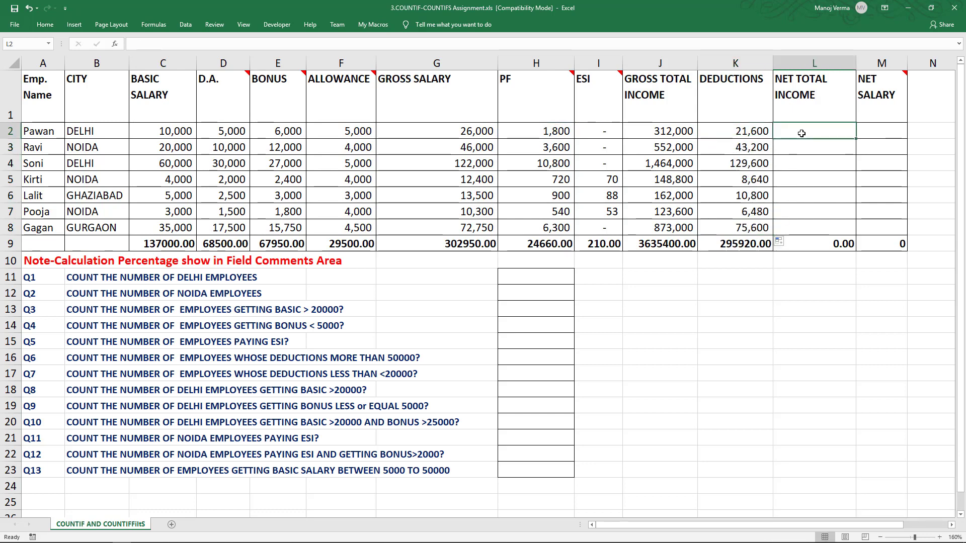
{"action": "type", "text": "="}
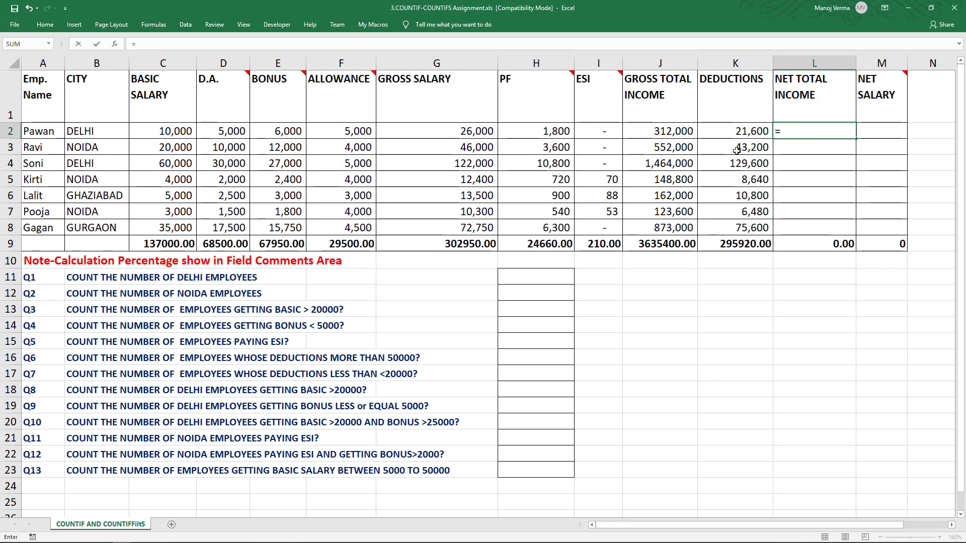
{"action": "left_click", "coordinate": [677, 131]}
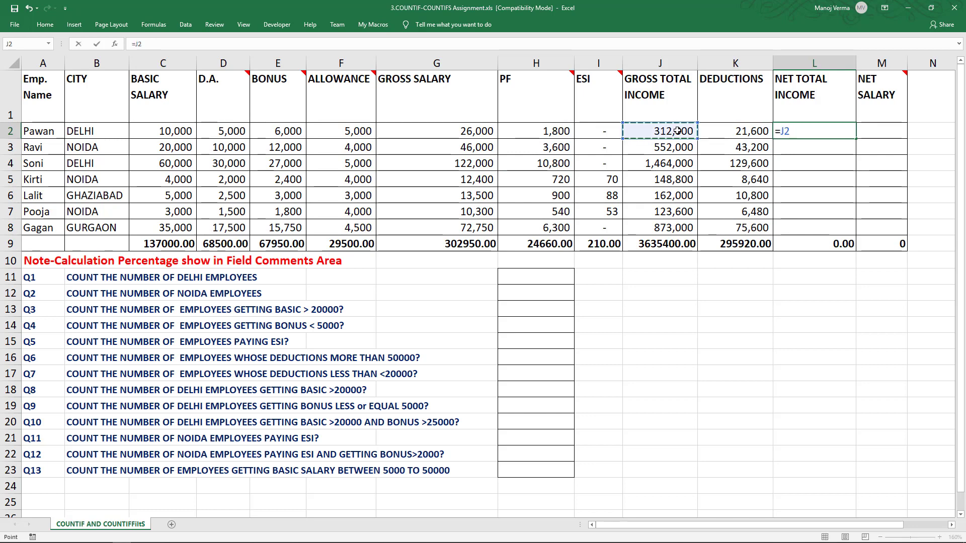
{"action": "type", "text": "-"}
{"action": "left_click", "coordinate": [741, 132]}
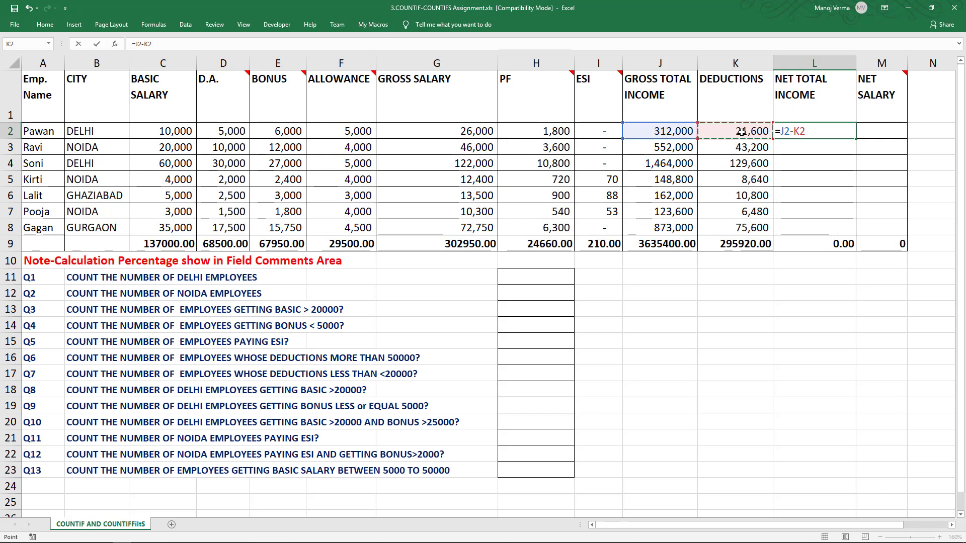
{"action": "key", "text": "Return"}
{"action": "left_click", "coordinate": [850, 135]}
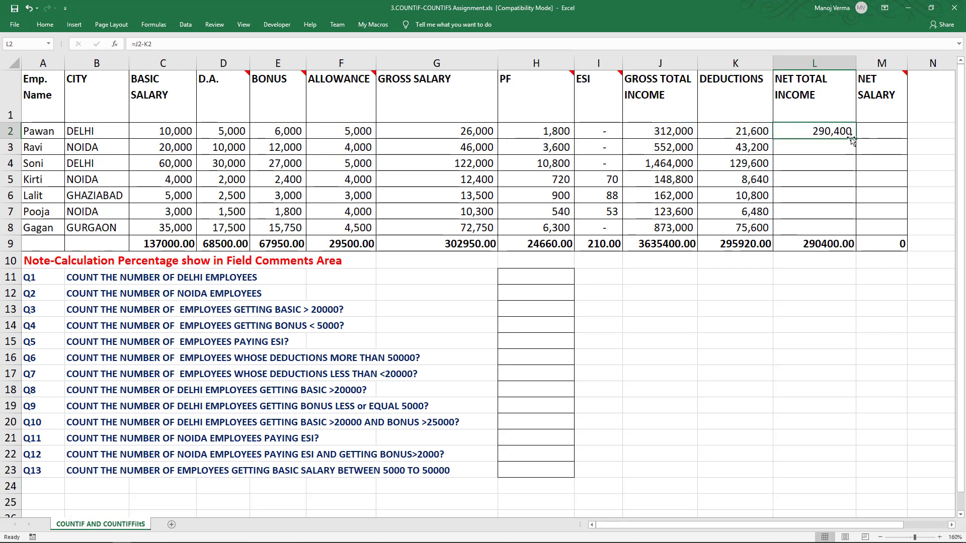
{"action": "double_click", "coordinate": [855, 138]}
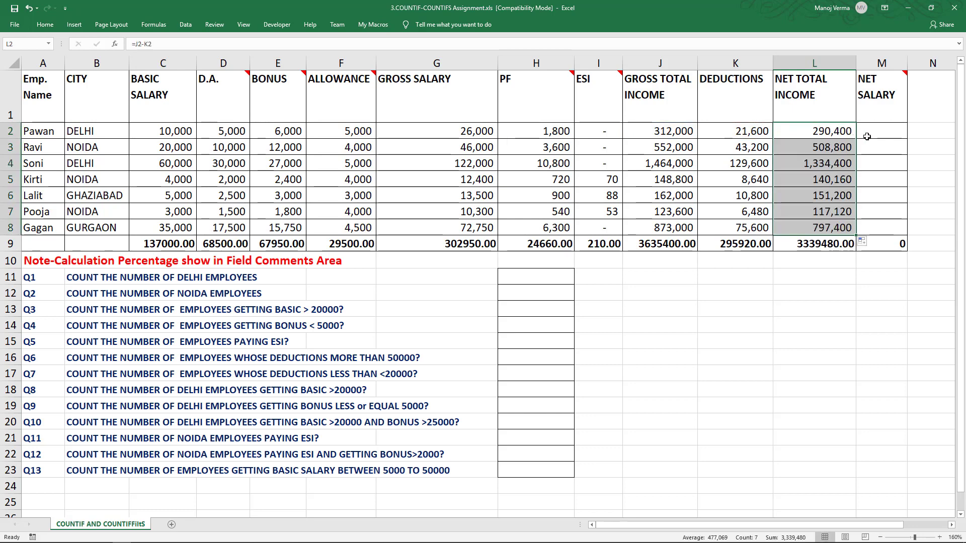
Enter =G2-H2-I2 in M2 and fill the formula down the NET SALARY column to M8
{"action": "left_click", "coordinate": [867, 136]}
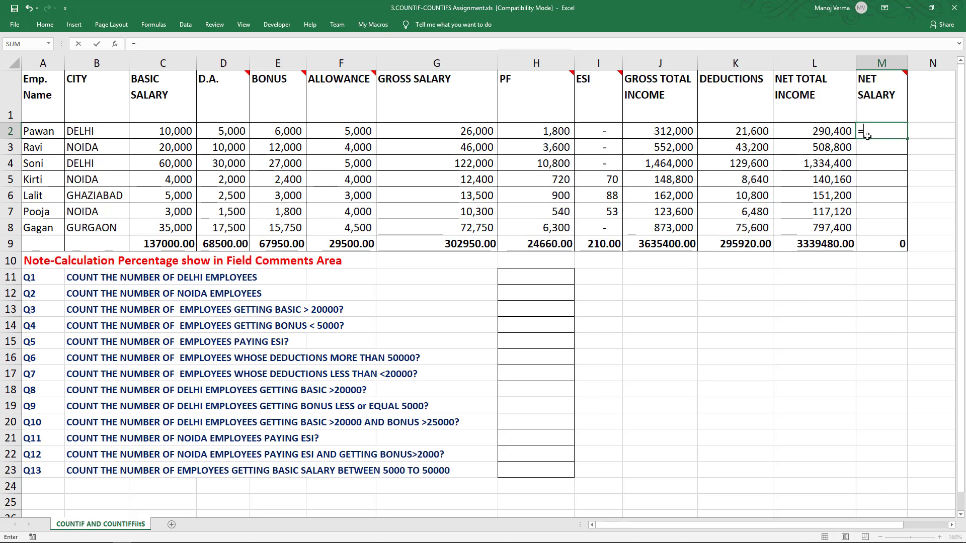
{"action": "type", "text": "="}
{"action": "left_click", "coordinate": [437, 131]}
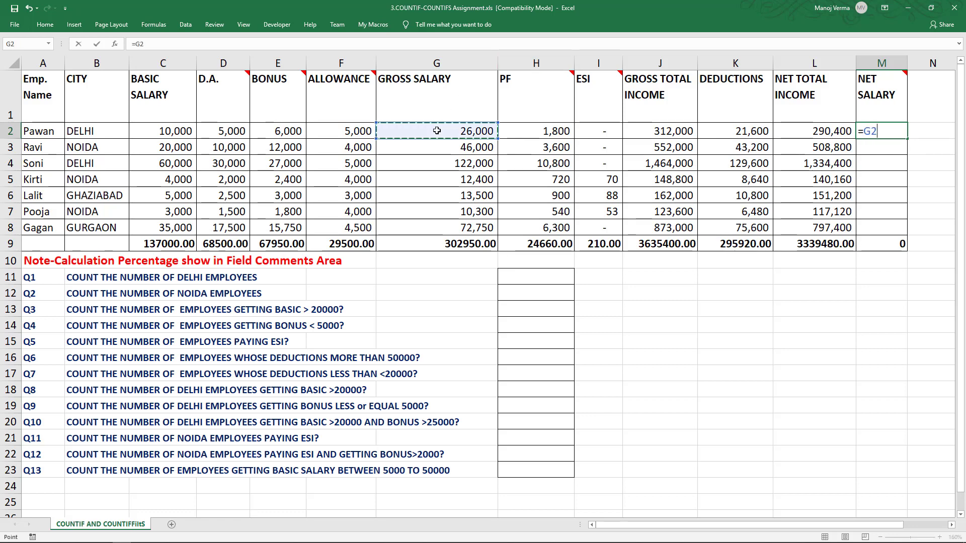
{"action": "type", "text": "-"}
{"action": "left_click", "coordinate": [517, 136]}
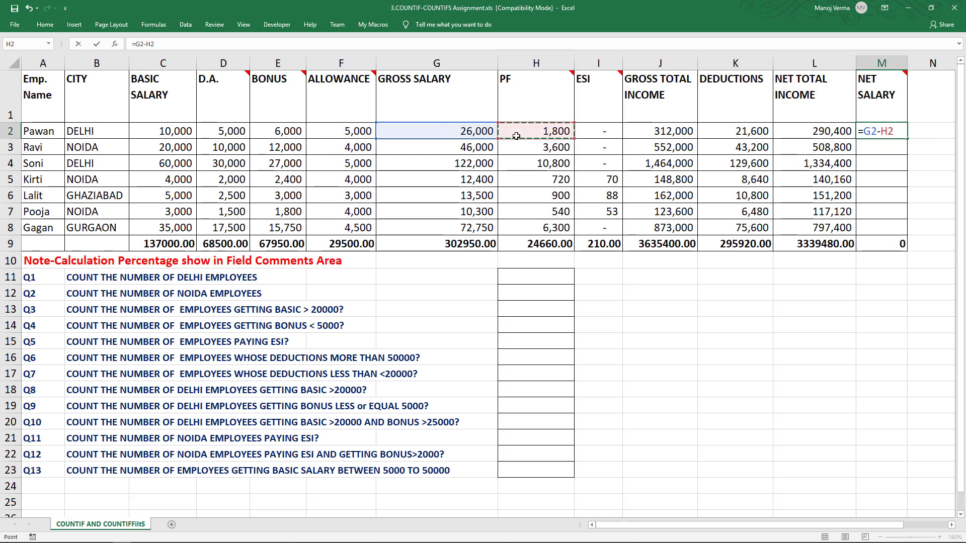
{"action": "type", "text": "-"}
{"action": "left_click", "coordinate": [607, 135]}
{"action": "key", "text": "Return"}
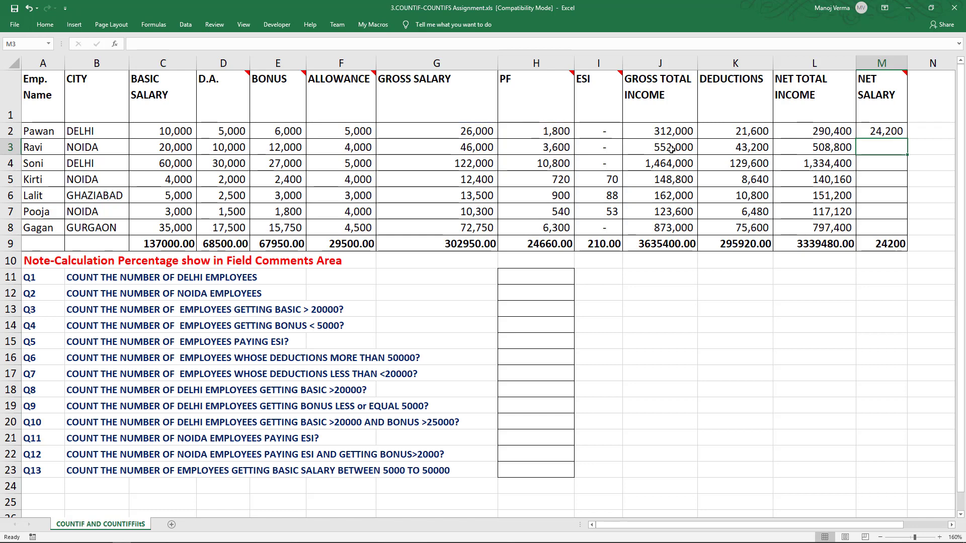
{"action": "left_click", "coordinate": [901, 138]}
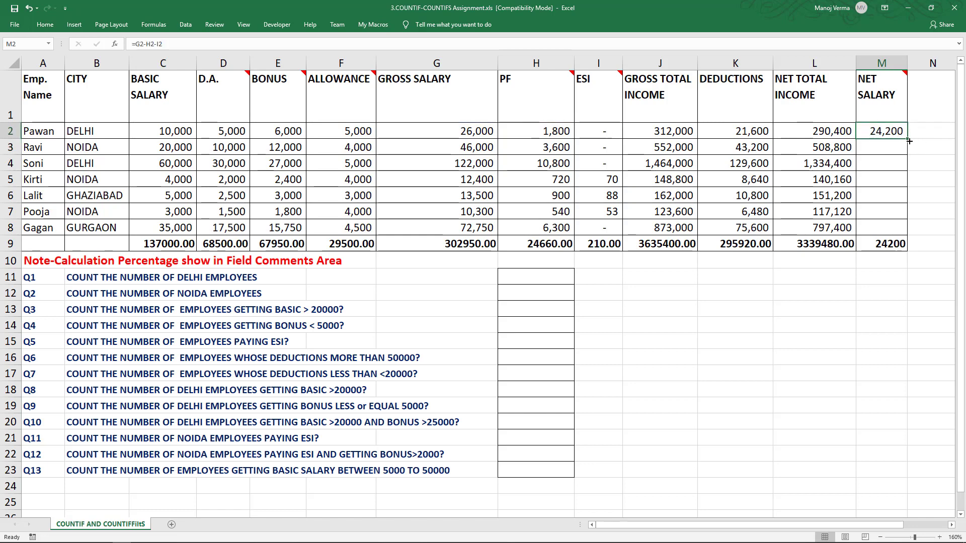
{"action": "double_click", "coordinate": [909, 141]}
{"action": "left_click", "coordinate": [434, 265]}
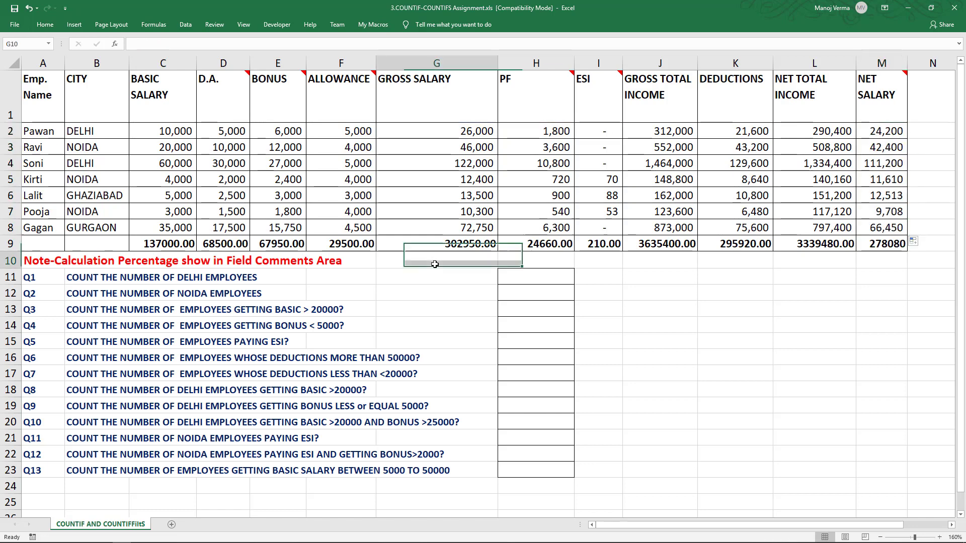
Answer Q1 in H11 by counting the Delhi employees with =COUNTIF(B2:B8,"Delhi")
{"action": "left_click", "coordinate": [527, 274]}
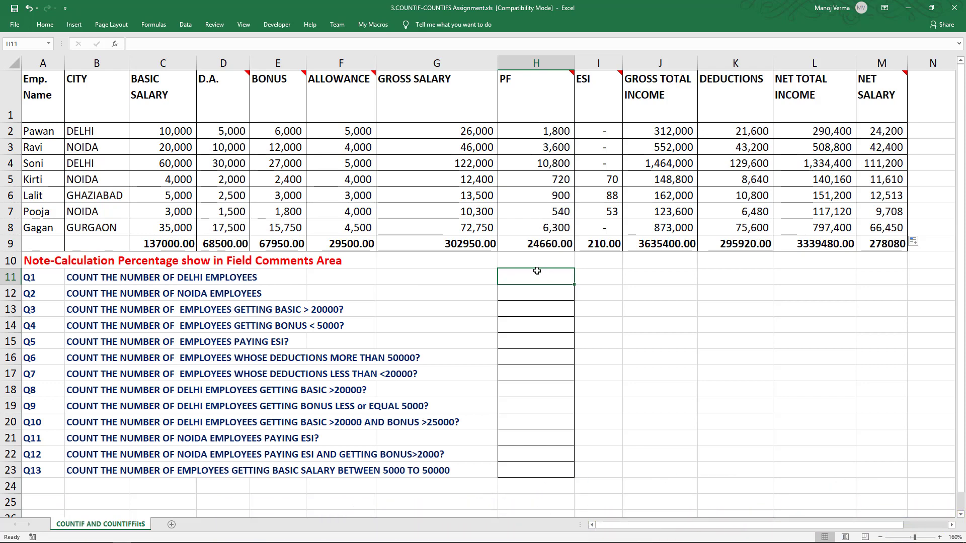
{"action": "type", "text": "=CO"}
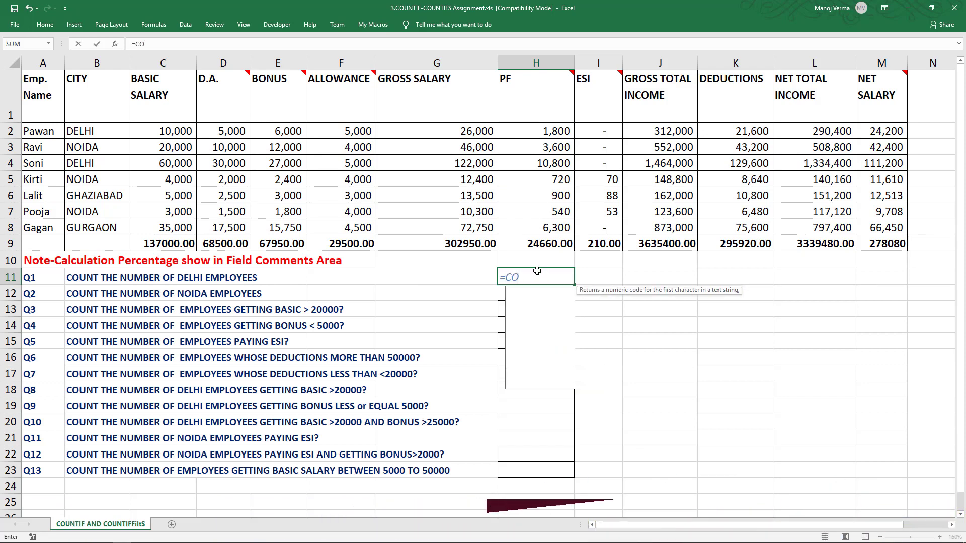
{"action": "type", "text": "UNTIF("}
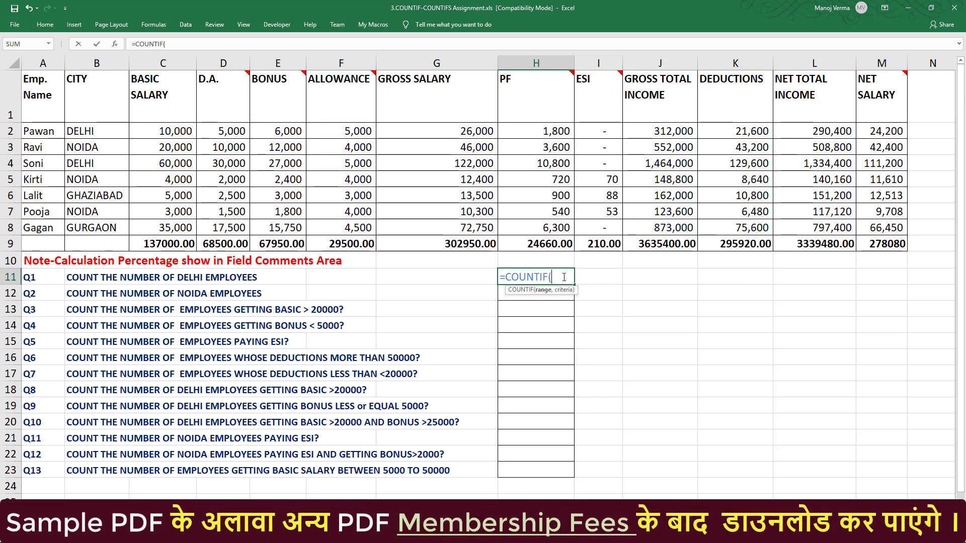
{"action": "left_click_drag", "start_coordinate": [98, 130], "coordinate": [93, 226]}
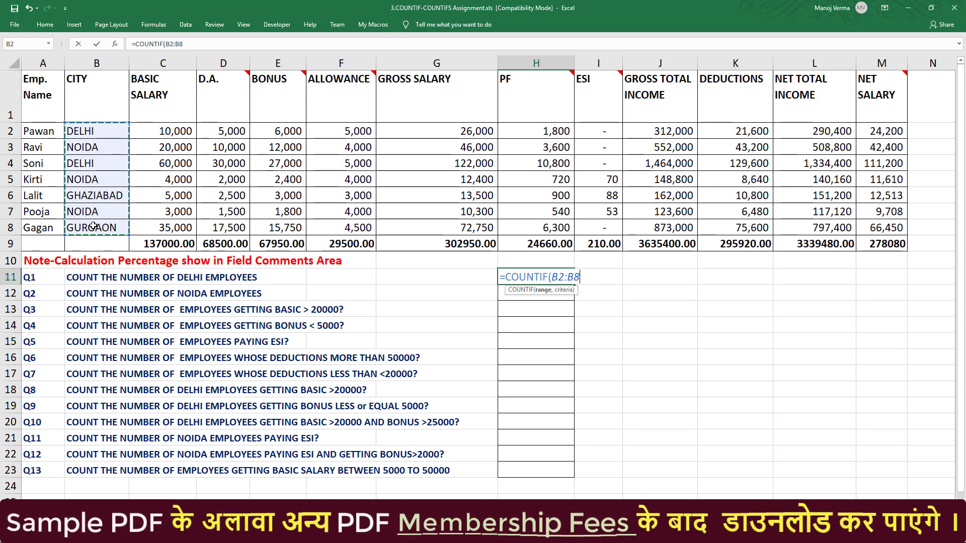
{"action": "type", "text": ","}
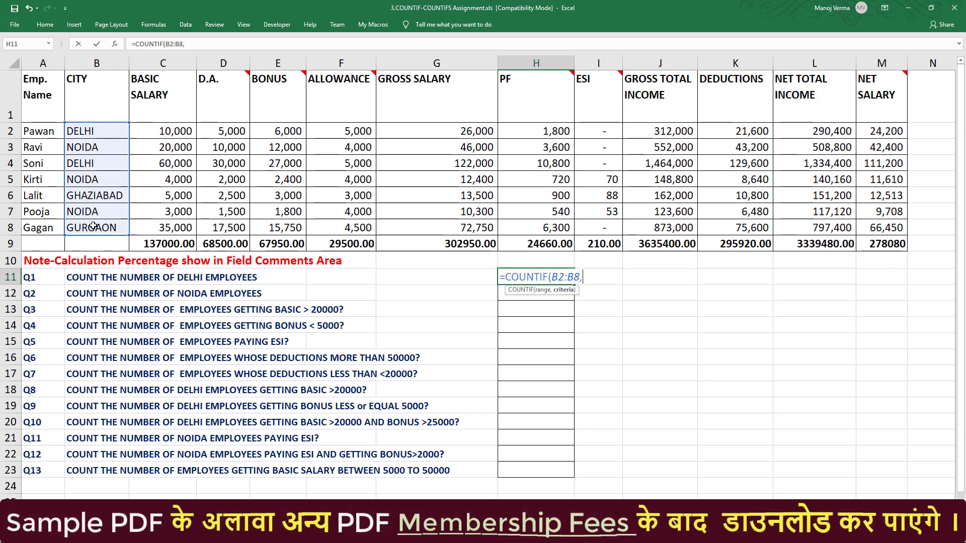
{"action": "type", "text": "\"dELHI"}
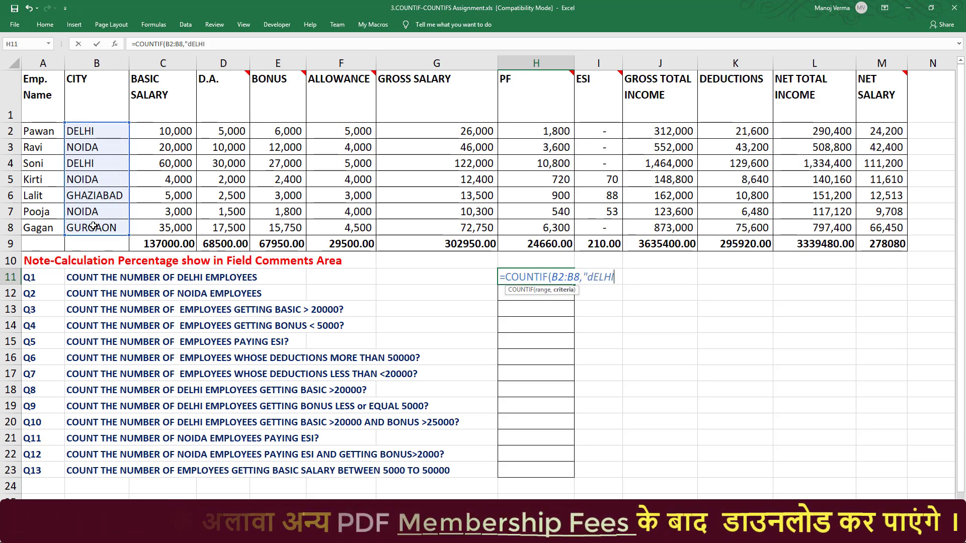
{"action": "type", "text": "\""}
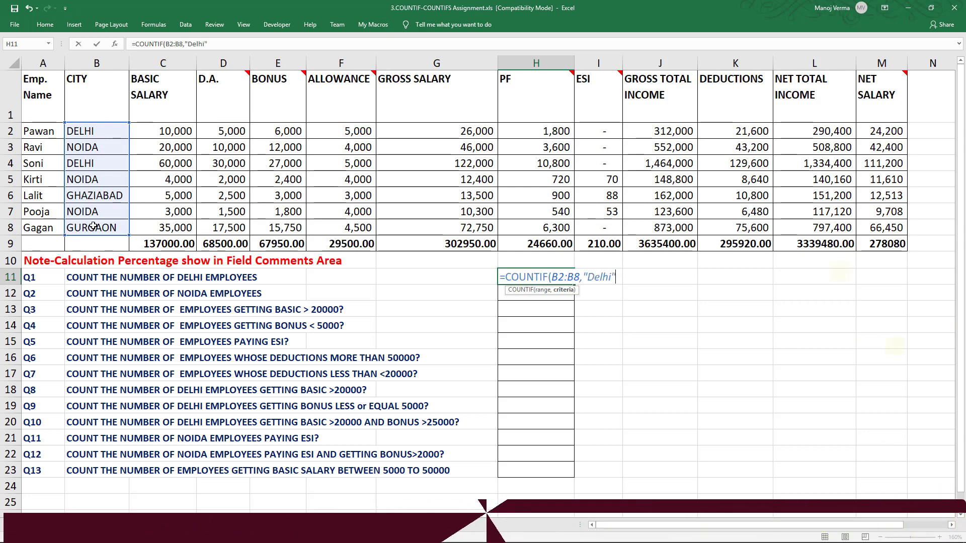
{"action": "type", "text": ")"}
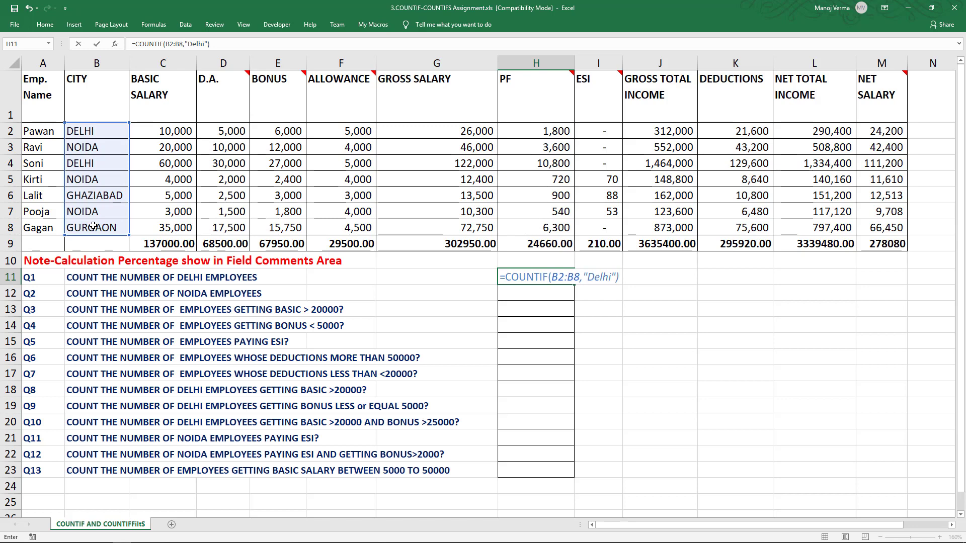
{"action": "key", "text": "Return"}
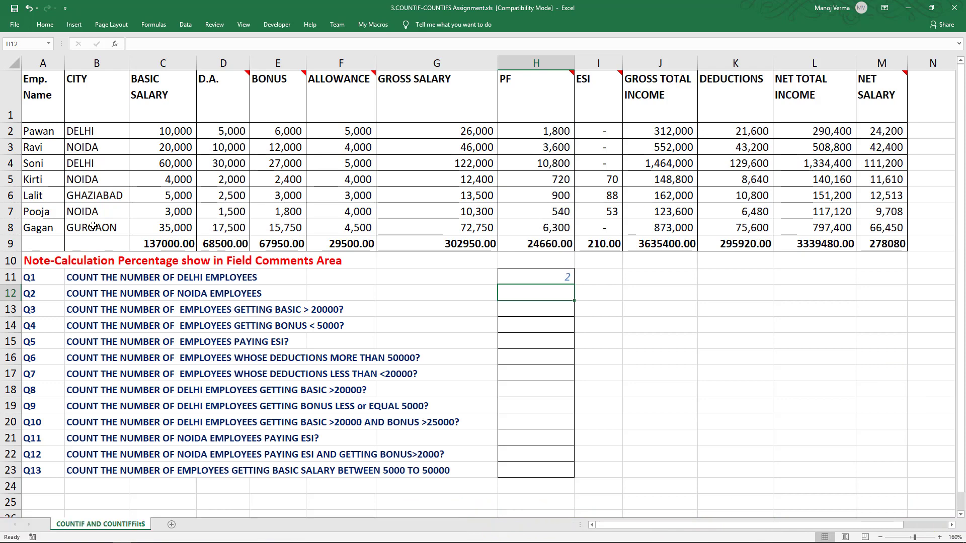
Skip Q2 and answer Q3 in H13 by counting basic salaries above 20000 with =COUNTIF(C2:C8,">20000")
{"action": "key", "text": "Return"}
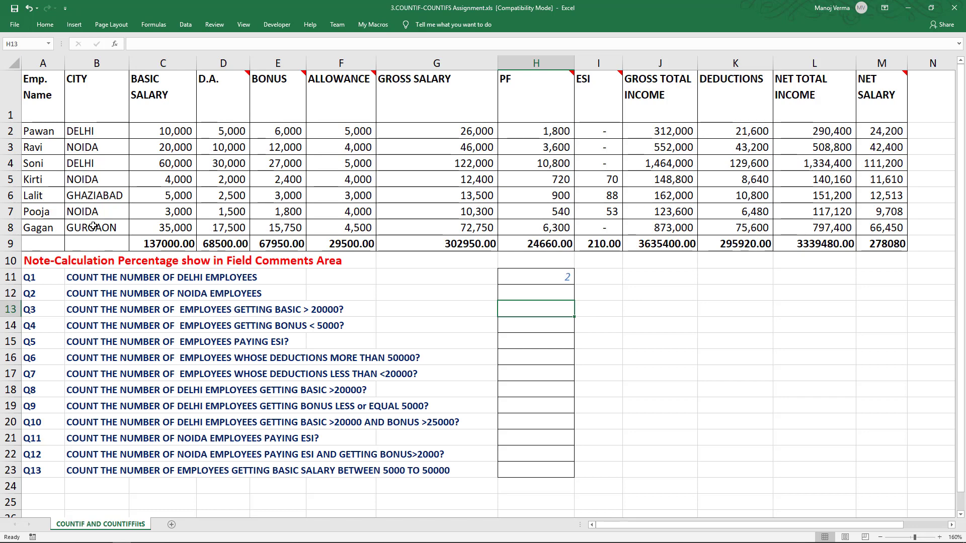
{"action": "type", "text": "=c"}
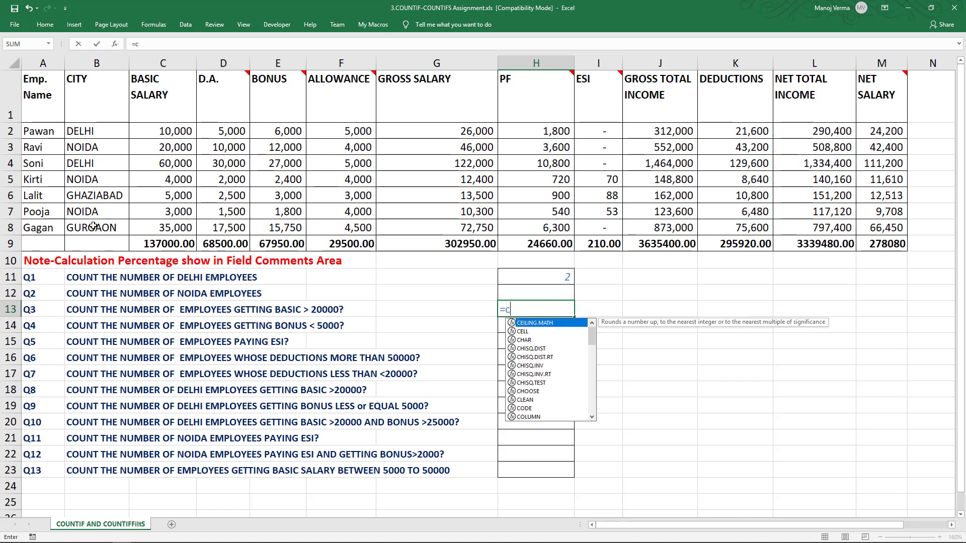
{"action": "type", "text": "ounti"}
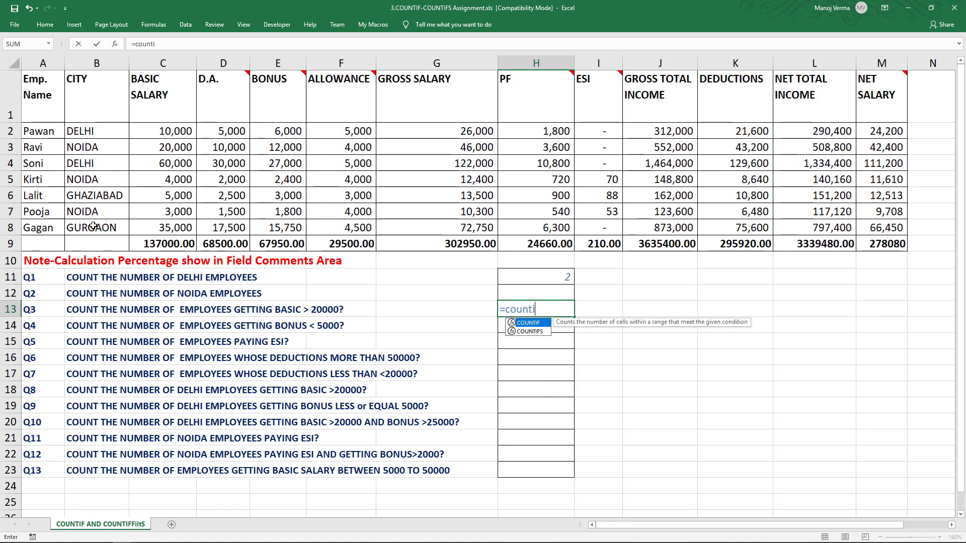
{"action": "key", "text": "Tab"}
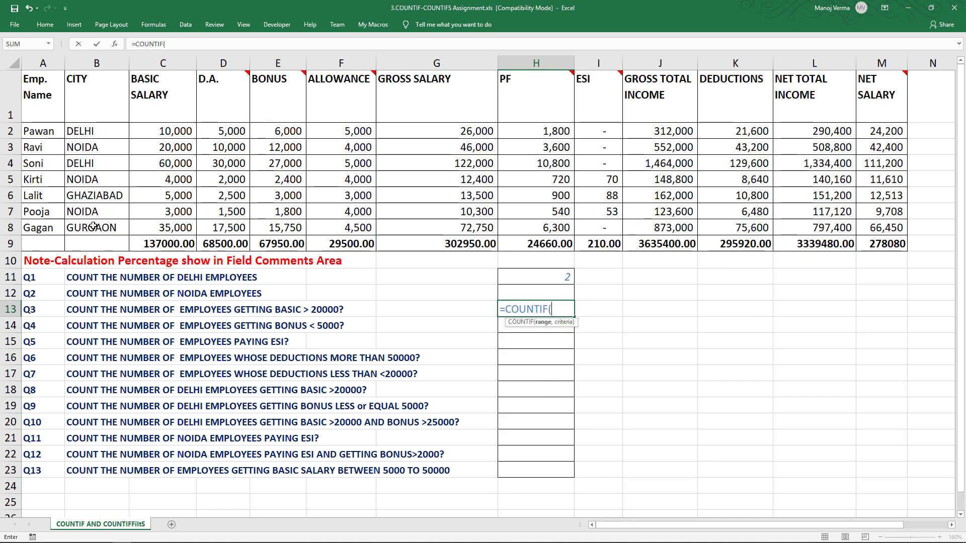
{"action": "left_click_drag", "start_coordinate": [168, 130], "coordinate": [170, 230]}
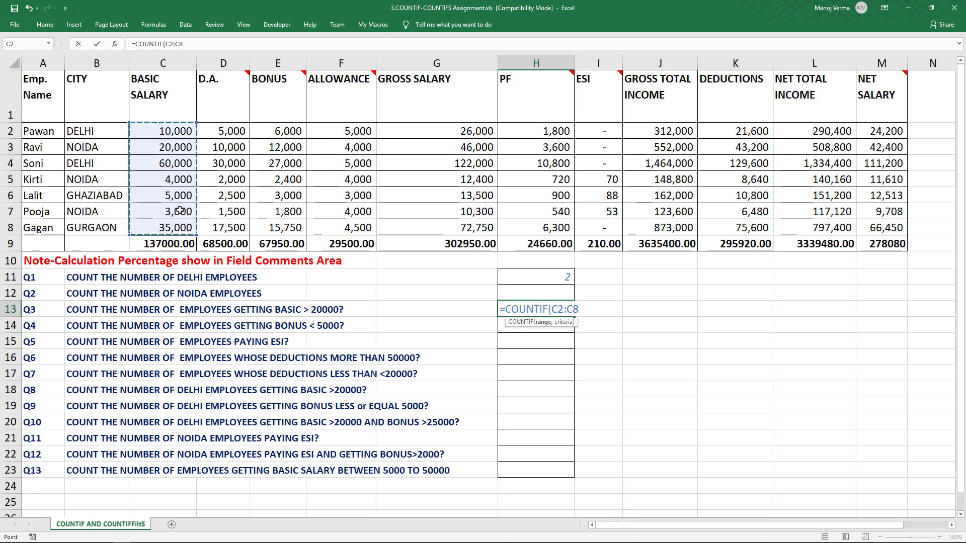
{"action": "type", "text": ","}
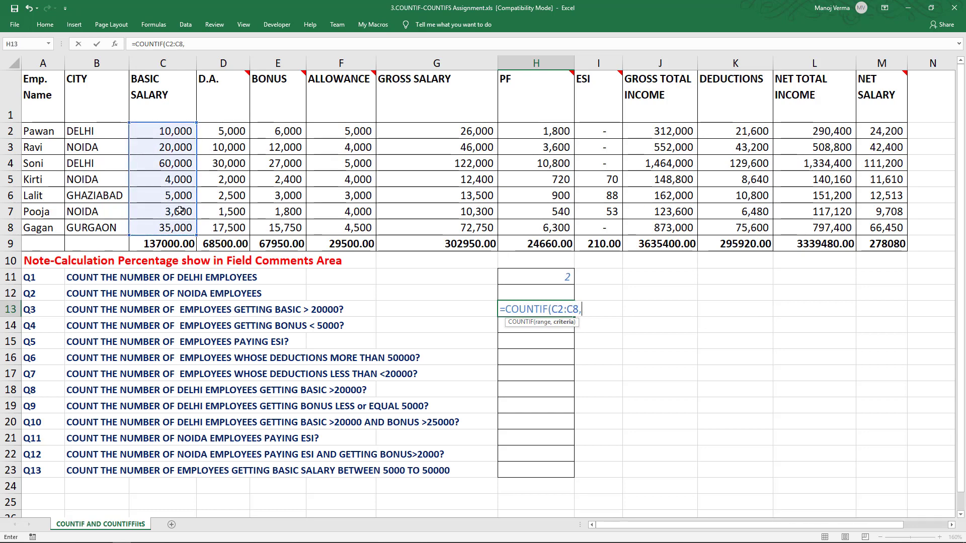
{"action": "type", "text": "\">20000"}
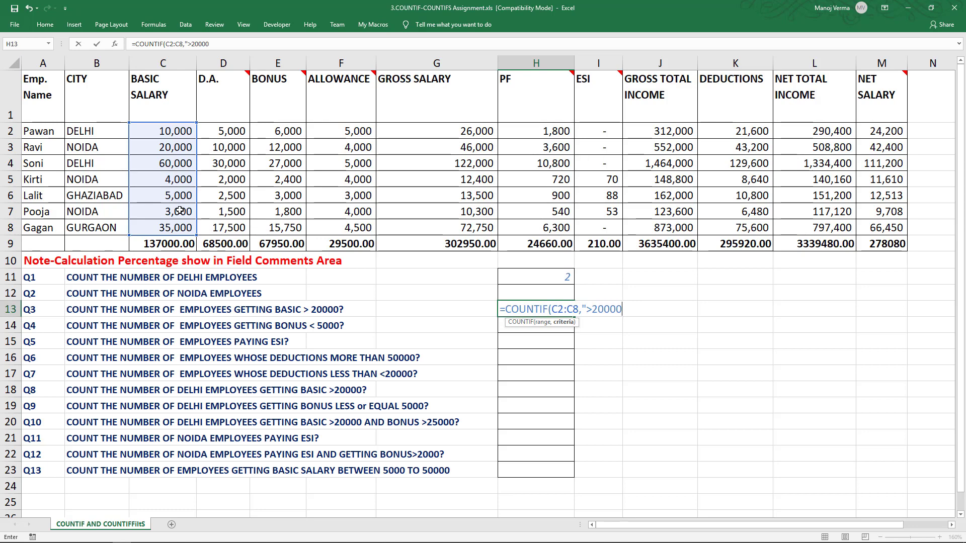
{"action": "type", "text": "\")"}
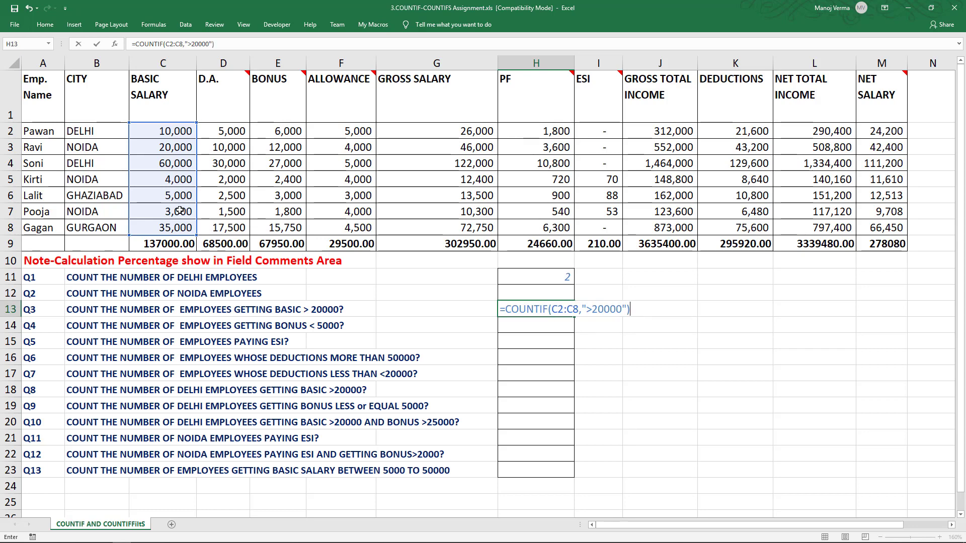
{"action": "key", "text": "ctrl+Return"}
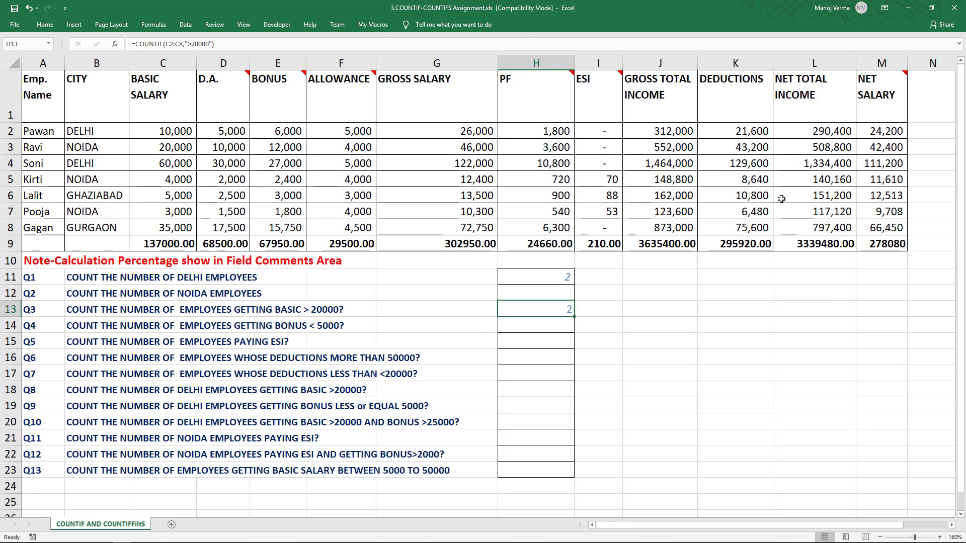
Skip Q4 and answer Q5 in H15 by counting employees paying ESI with =COUNTIF(I2:I8,">0")
{"action": "left_click", "coordinate": [559, 321]}
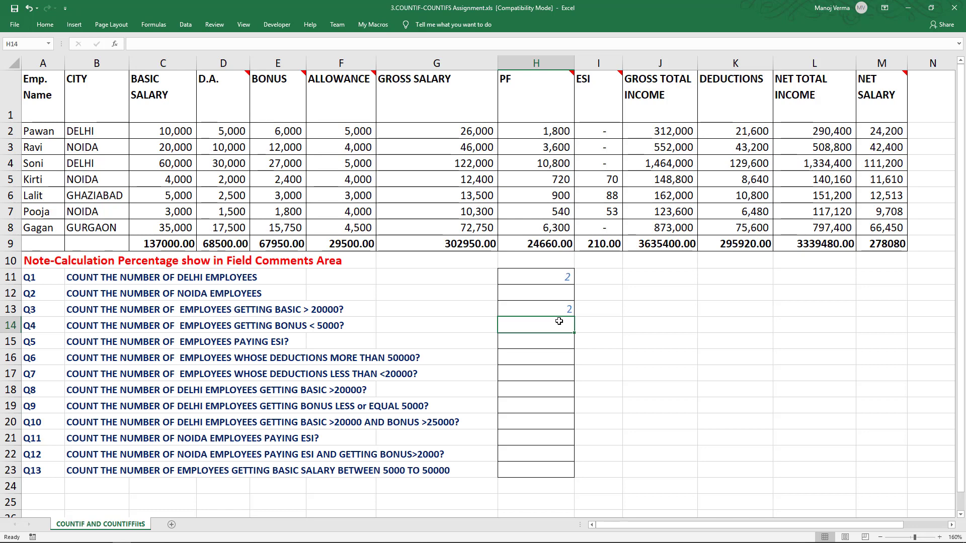
{"action": "key", "text": "Return"}
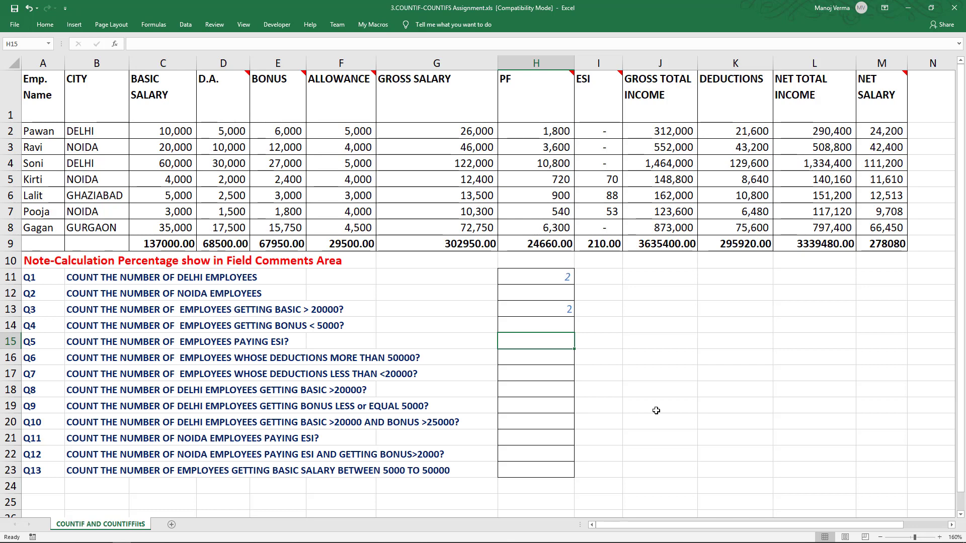
{"action": "type", "text": "=countif"}
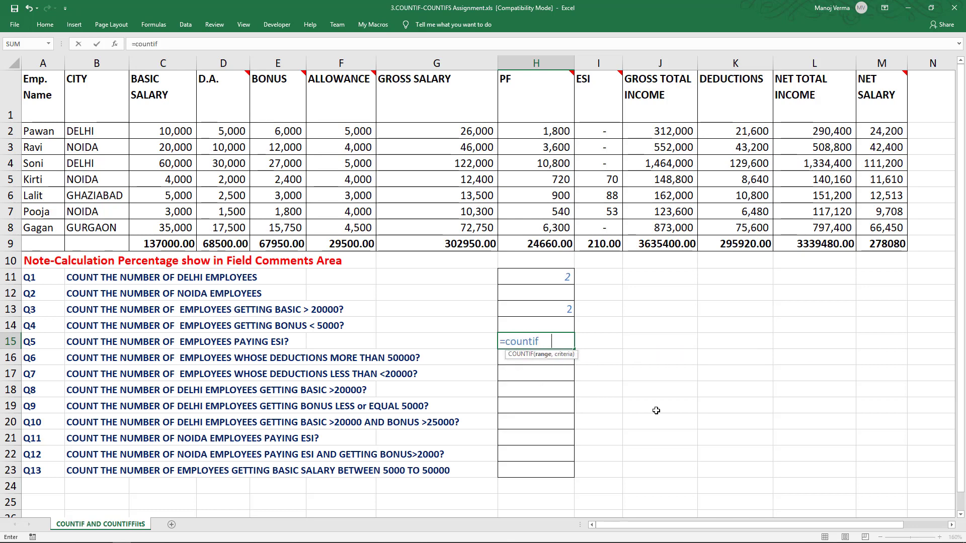
{"action": "key", "text": "Tab"}
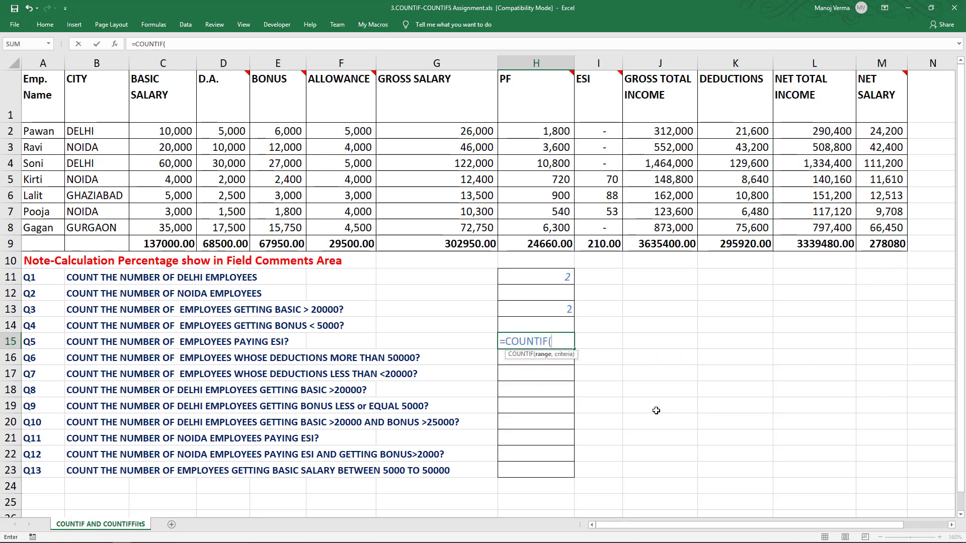
{"action": "left_click_drag", "start_coordinate": [605, 131], "coordinate": [606, 227]}
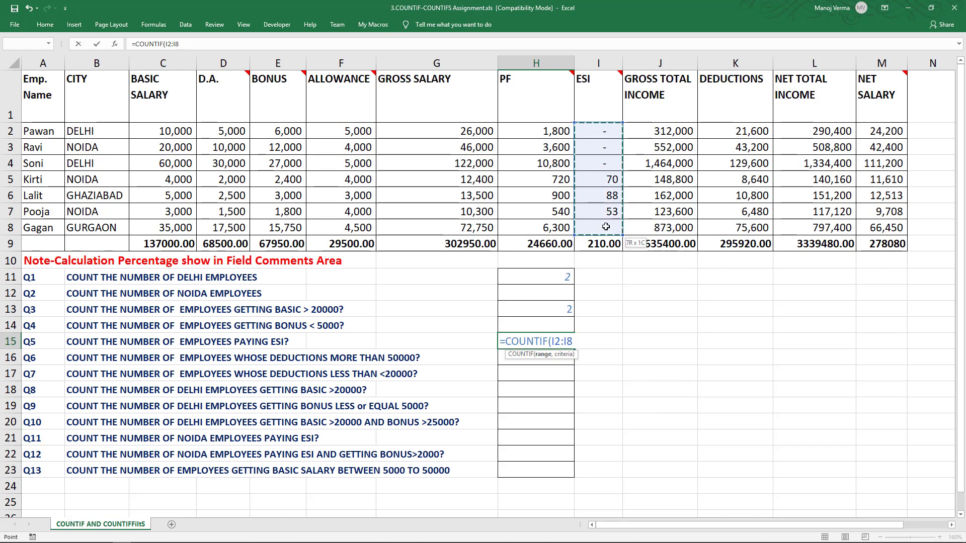
{"action": "type", "text": ",\">0"}
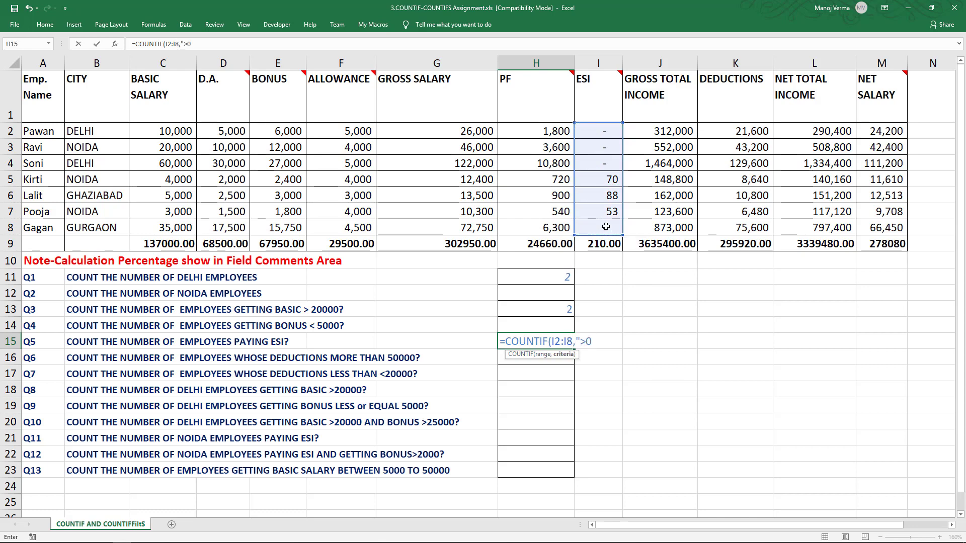
{"action": "type", "text": "\")"}
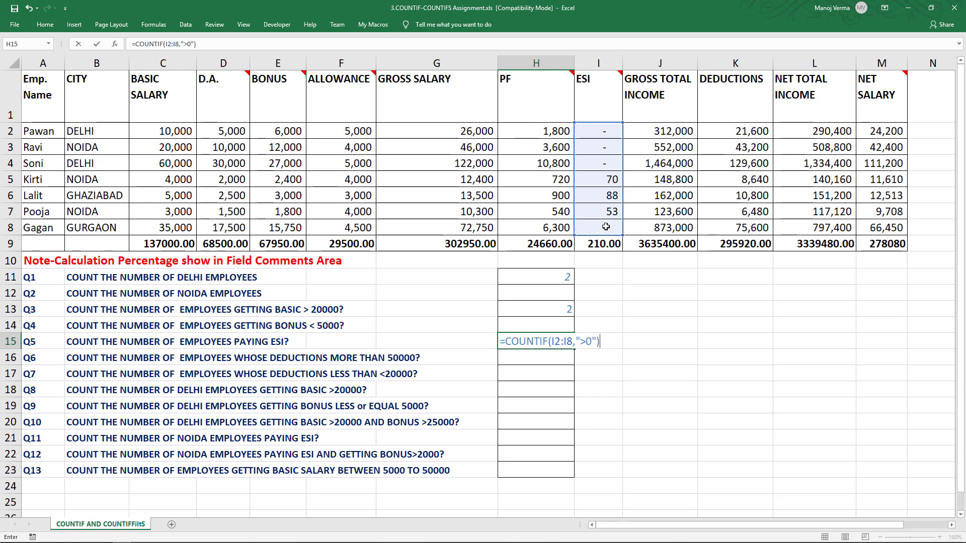
{"action": "key", "text": "ctrl+Return"}
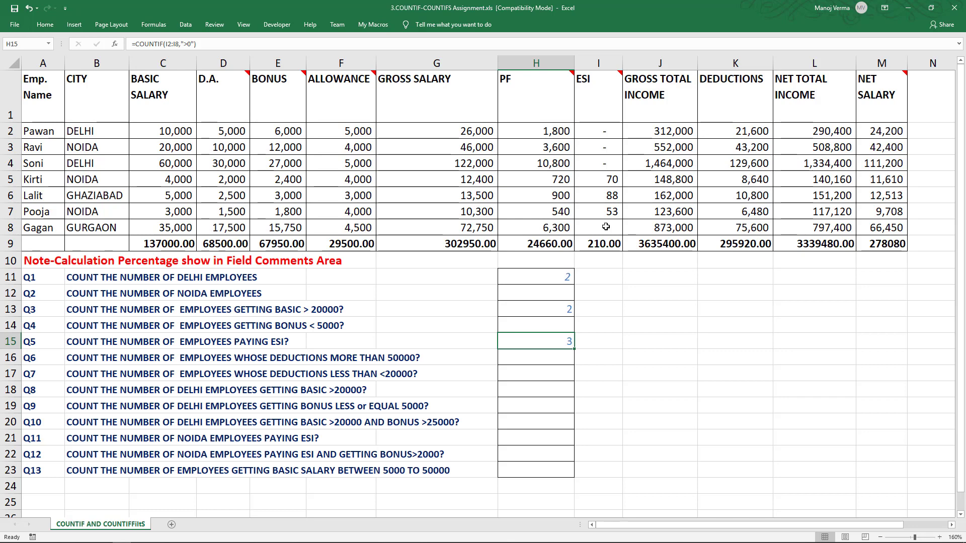
Skip Q6 and answer Q7 in H17 by counting deductions below 20000 with =COUNTIF(K2:K8,"<20000")
{"action": "key", "text": "Down"}
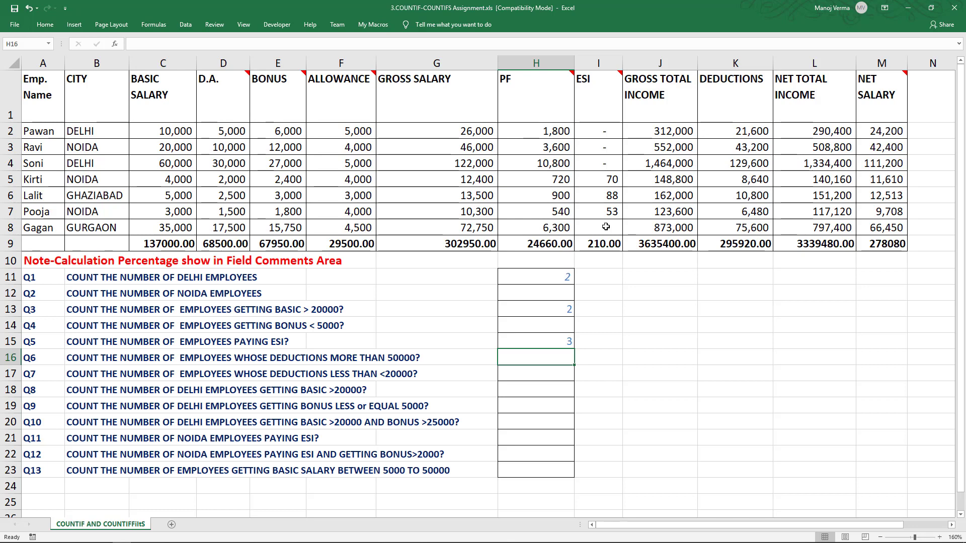
{"action": "key", "text": "Down"}
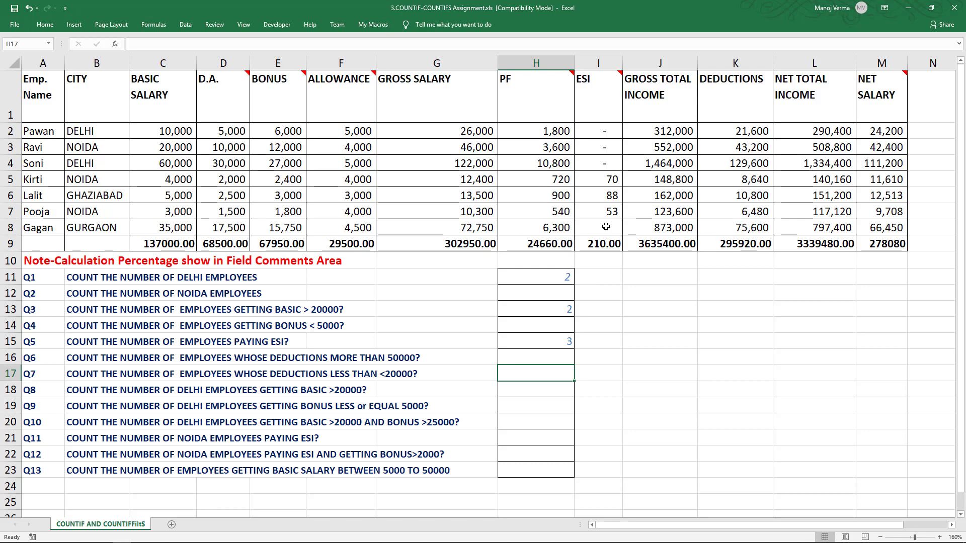
{"action": "type", "text": "=countif"}
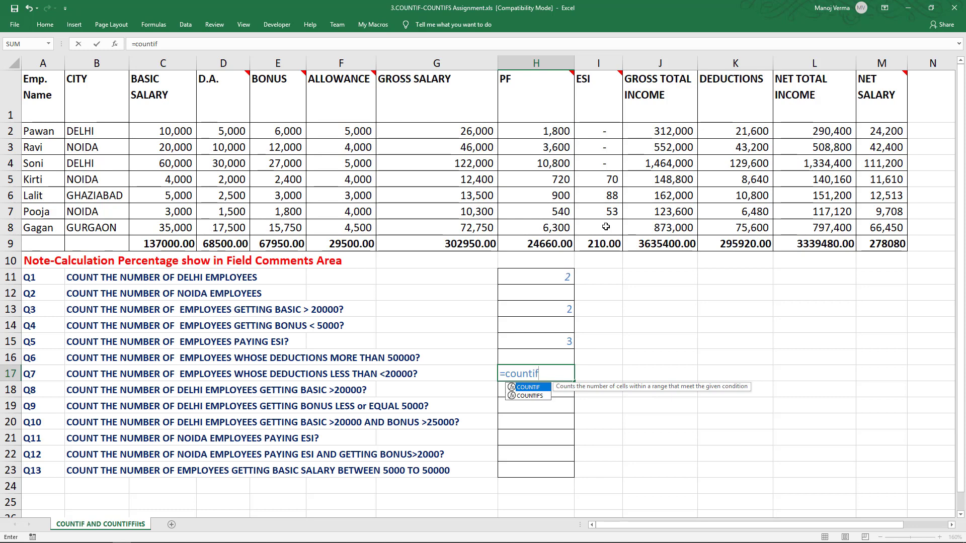
{"action": "key", "text": "Tab"}
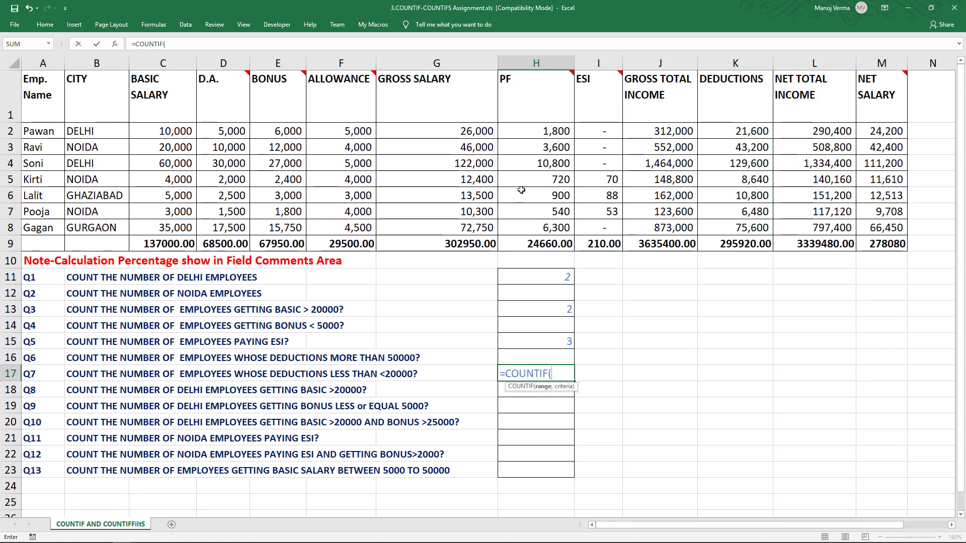
{"action": "left_click_drag", "start_coordinate": [755, 132], "coordinate": [757, 228]}
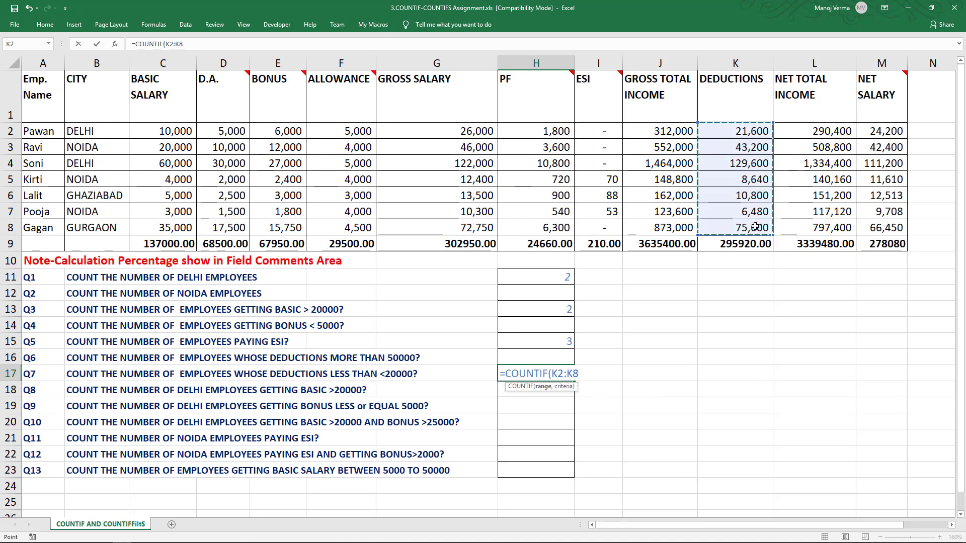
{"action": "type", "text": ","}
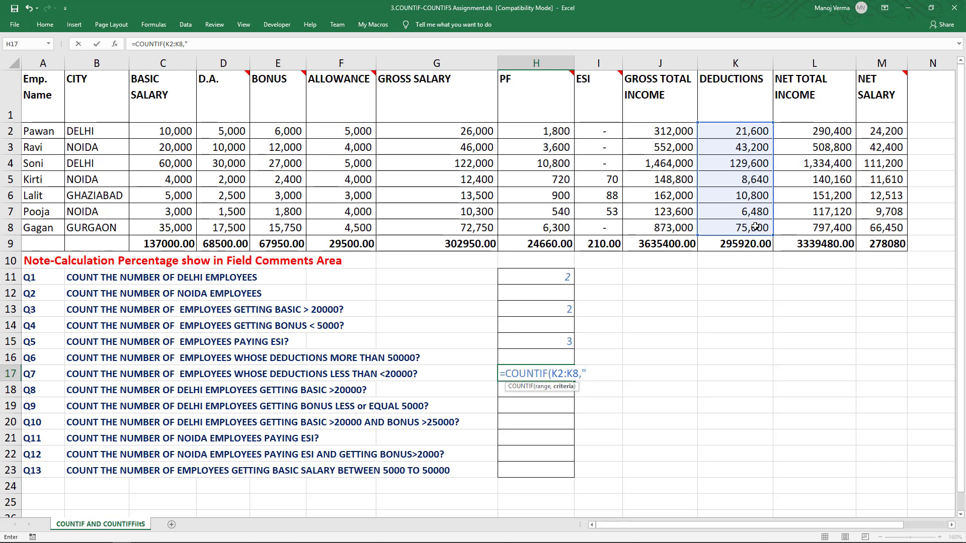
{"action": "type", "text": "\"<20000\")"}
{"action": "key", "text": "Return"}
{"action": "key", "text": "Up"}
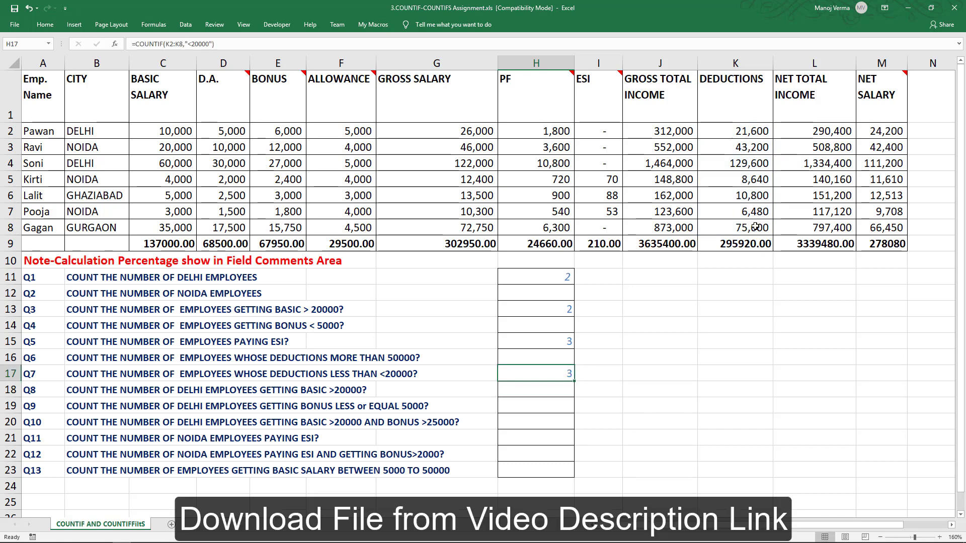
Answer Q8 in H18 by counting Delhi employees with basic above 20000 using =COUNTIFS(B2:B8,"Delhi",C2:C8,">20000")
{"action": "key", "text": "Down"}
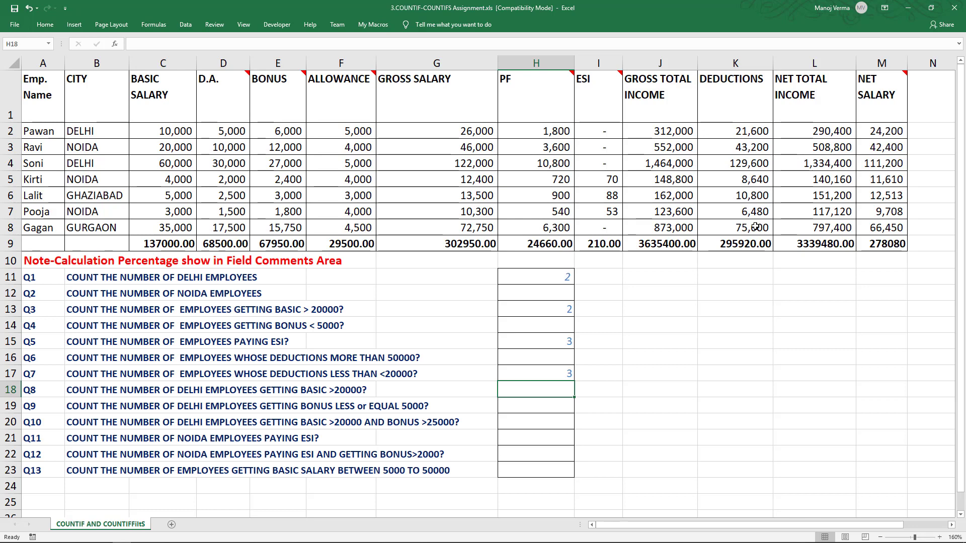
{"action": "type", "text": "=count"}
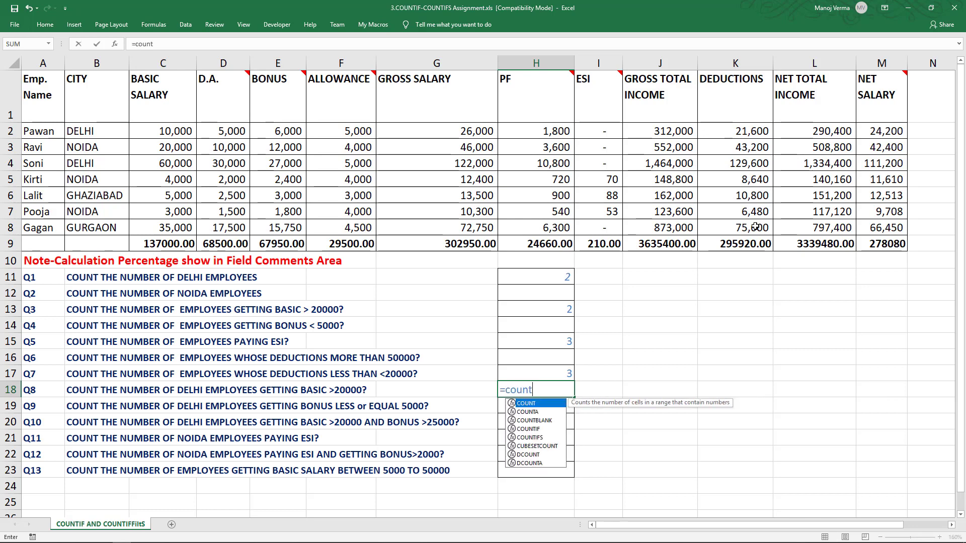
{"action": "type", "text": "ifs"}
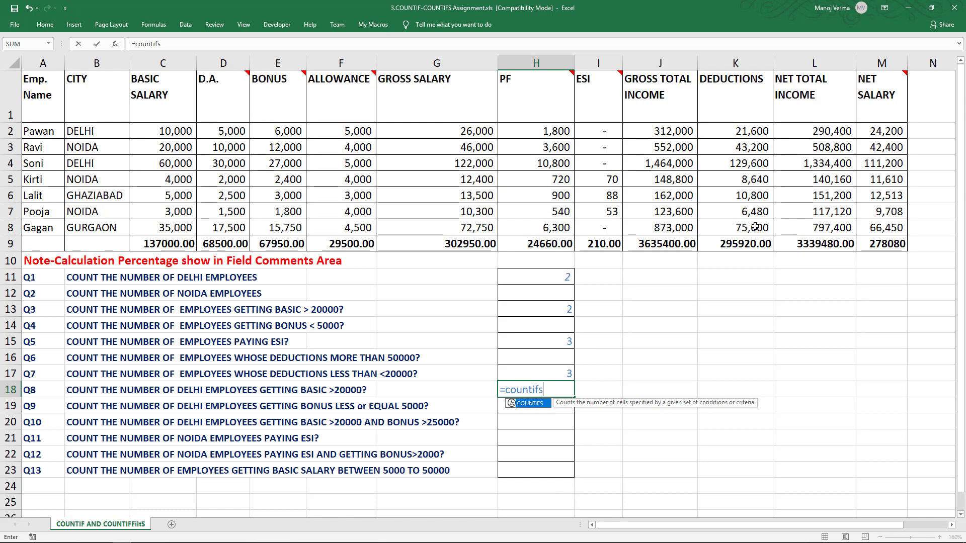
{"action": "key", "text": "Tab"}
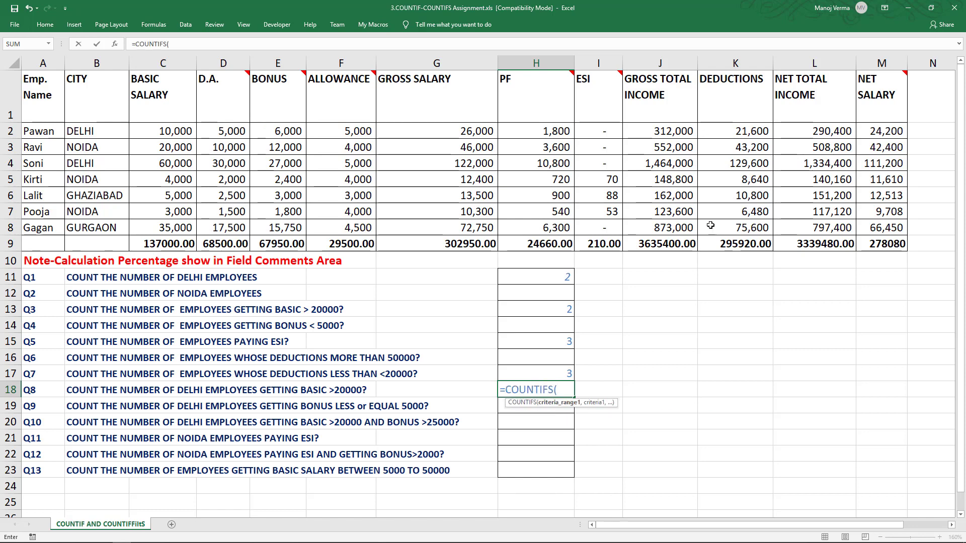
{"action": "left_click_drag", "start_coordinate": [117, 131], "coordinate": [110, 224]}
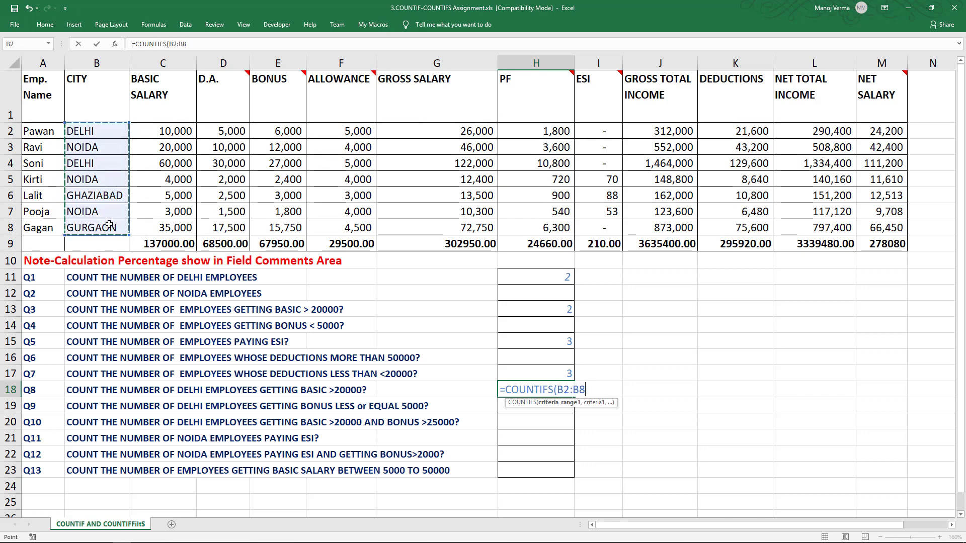
{"action": "type", "text": ","}
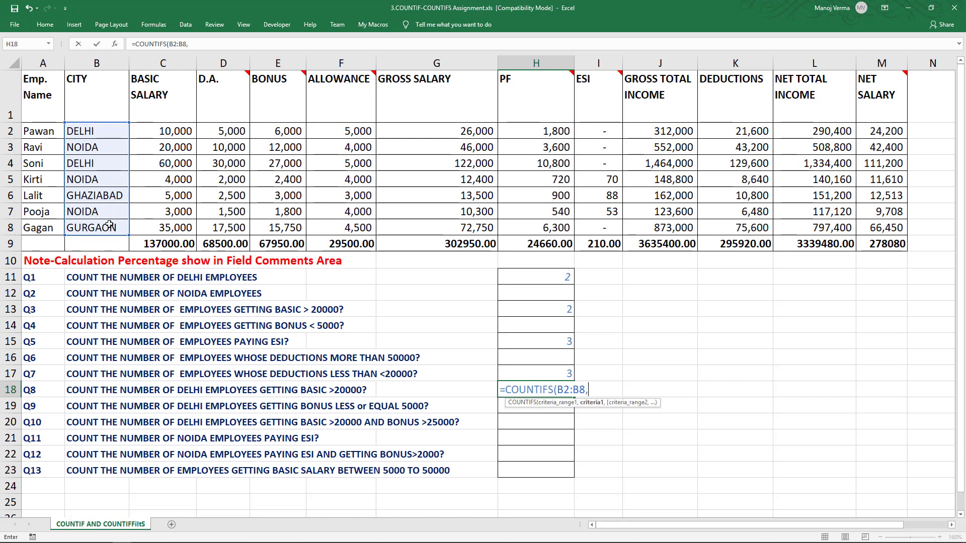
{"action": "type", "text": "\"Delh"}
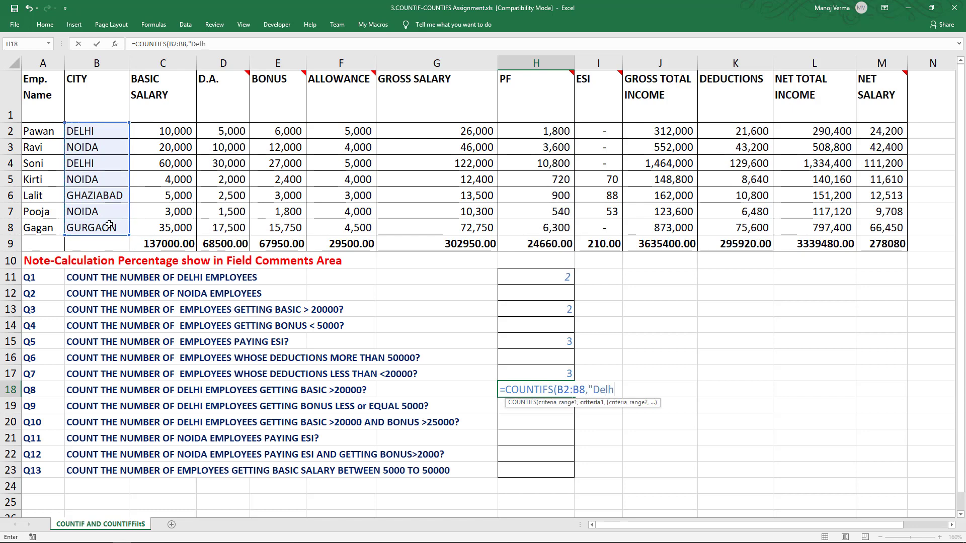
{"action": "type", "text": "i\","}
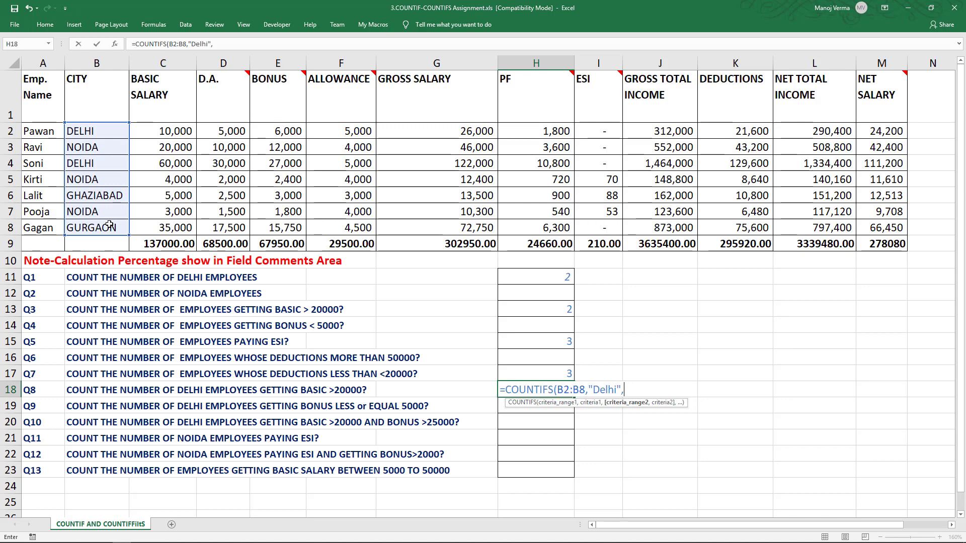
{"action": "left_click_drag", "start_coordinate": [156, 131], "coordinate": [167, 225]}
{"action": "type", "text": ",\""}
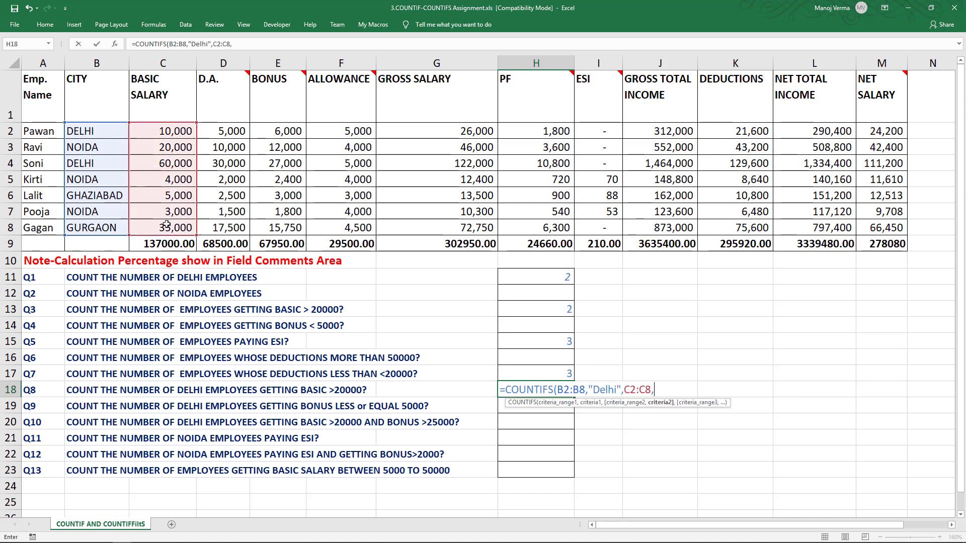
{"action": "type", "text": ">2000"}
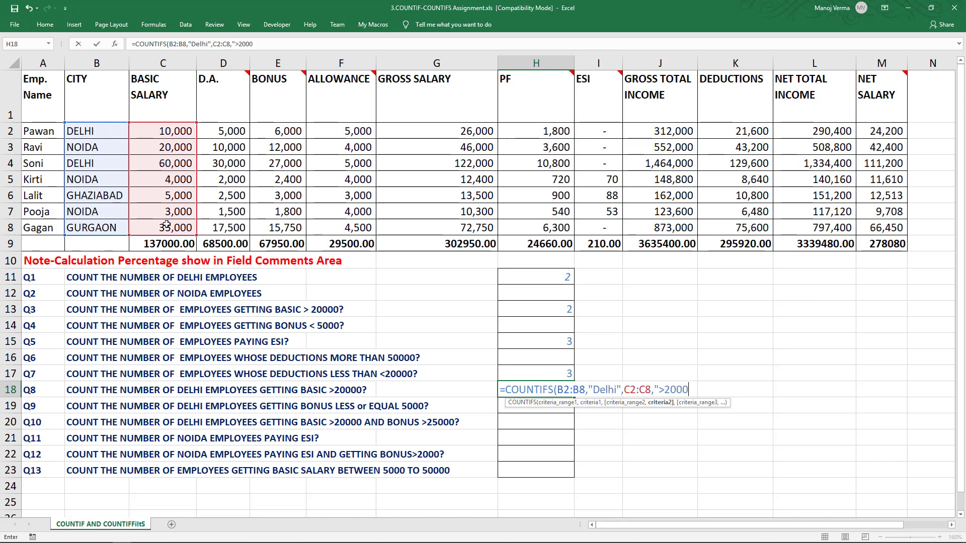
{"action": "type", "text": "0\")"}
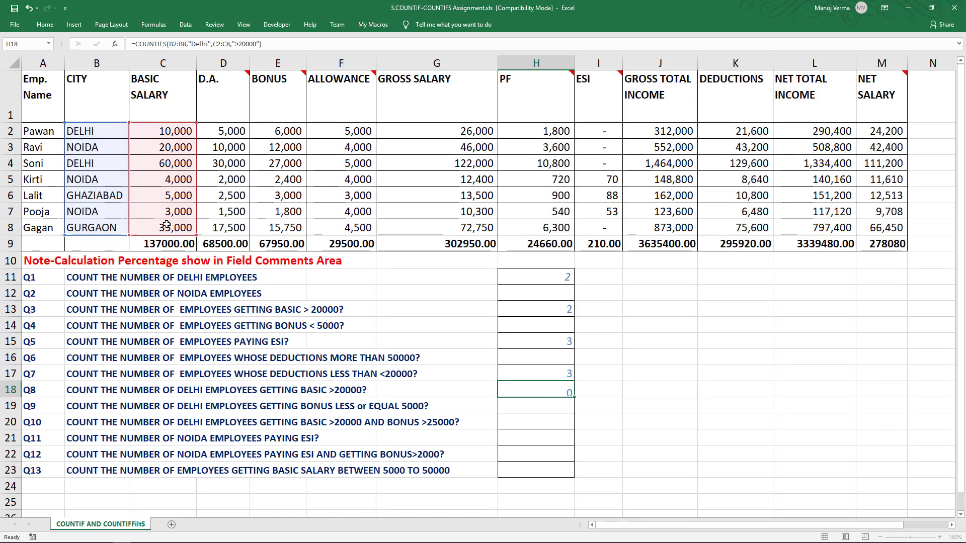
{"action": "key", "text": "ctrl+Return"}
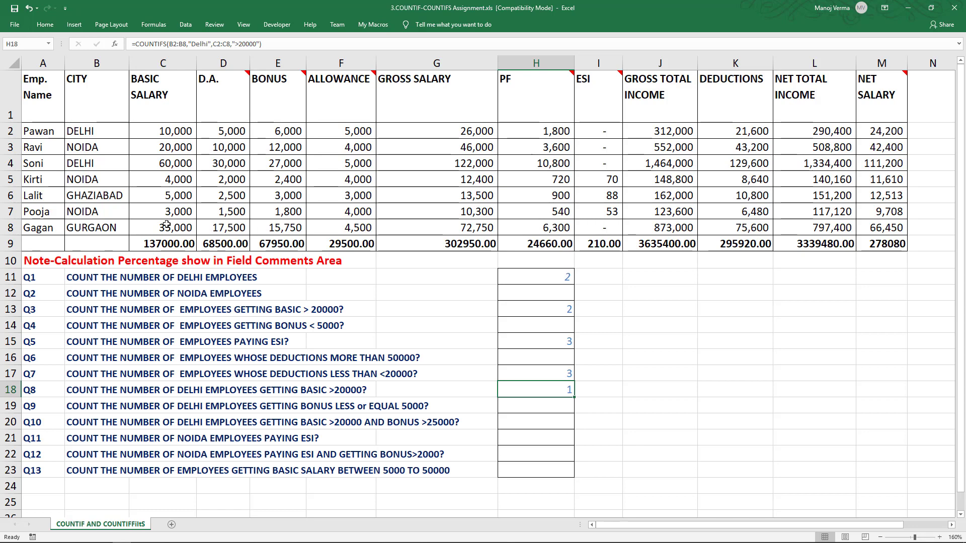
Begin the Q9 formula in H19 as a COUNTIFS with the city range B2:B8 matched to "Delhi"
{"action": "key", "text": "Down"}
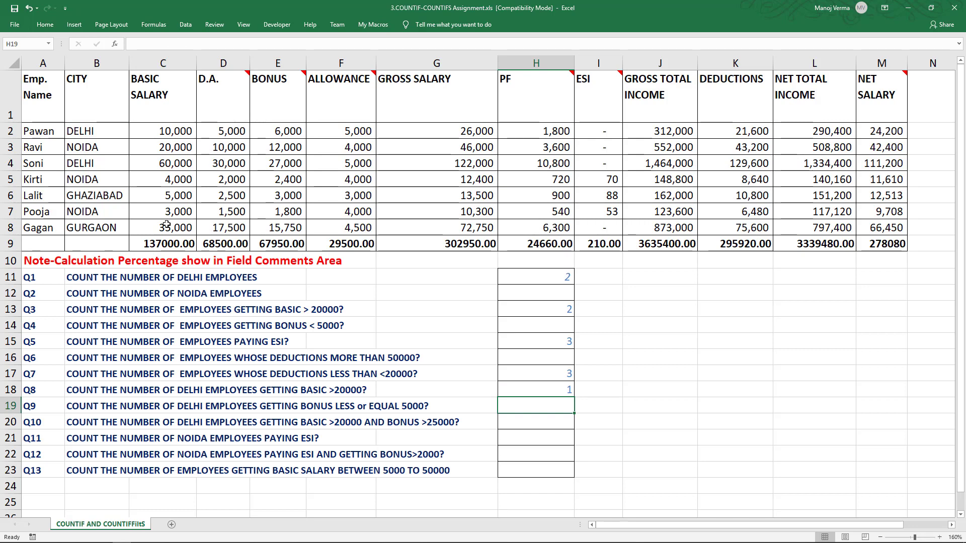
{"action": "type", "text": "=counti"}
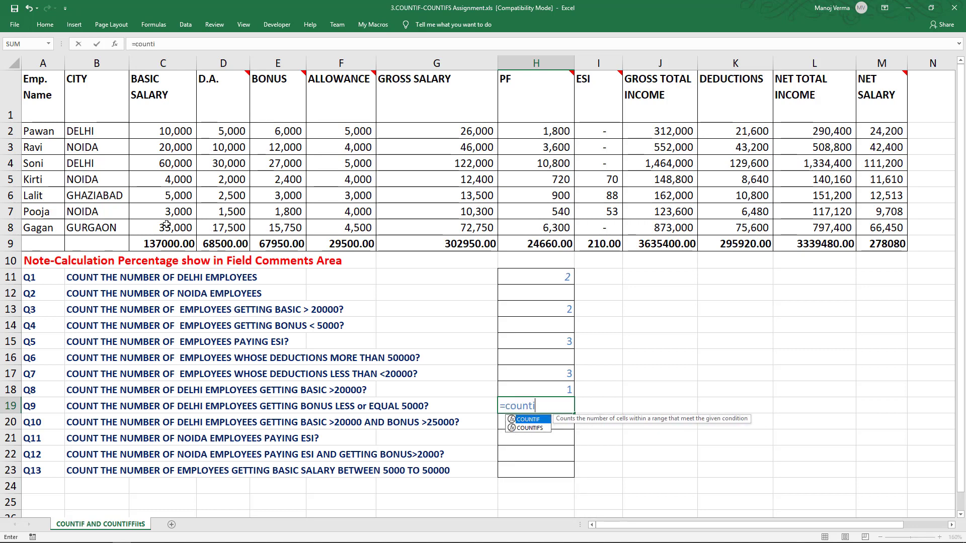
{"action": "key", "text": "Down"}
{"action": "key", "text": "Tab"}
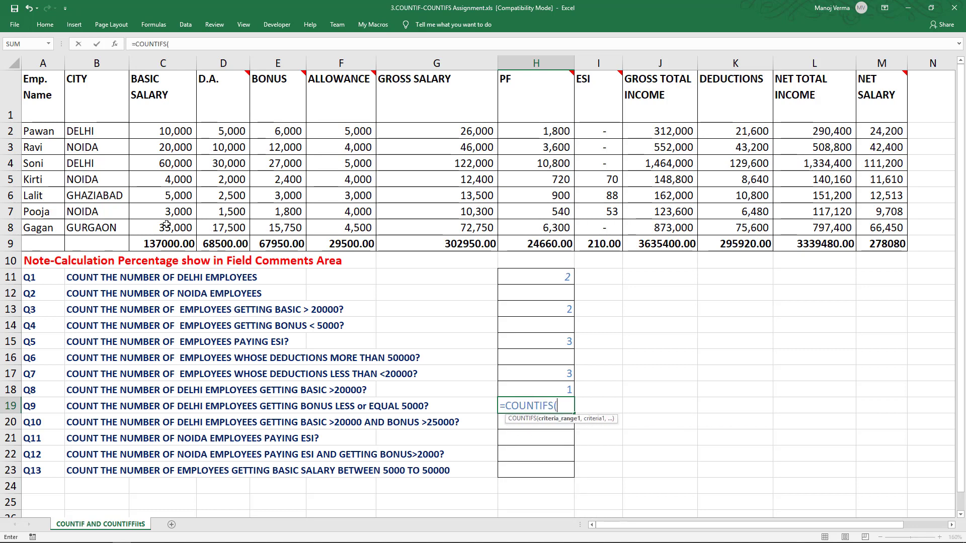
{"action": "left_click_drag", "start_coordinate": [98, 132], "coordinate": [113, 228]}
{"action": "type", "text": ","}
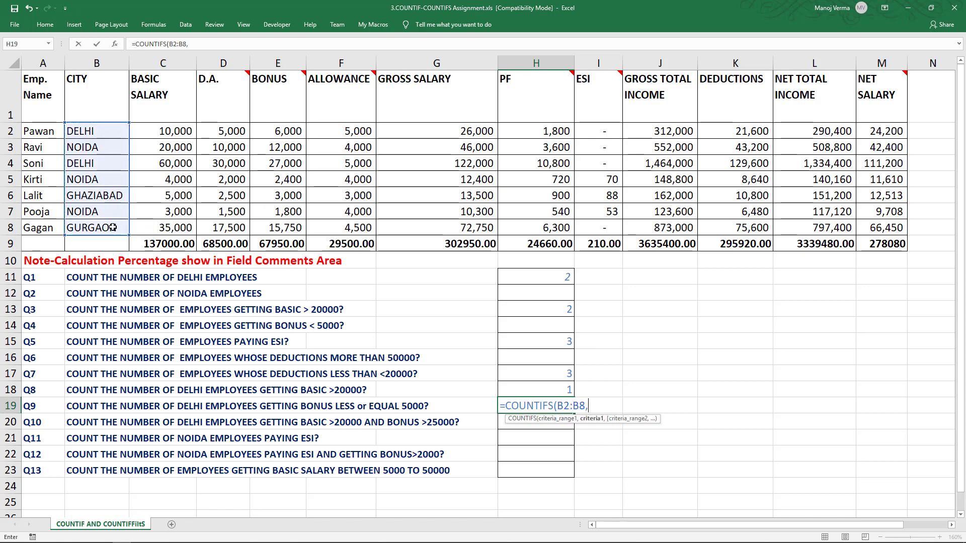
{"action": "type", "text": "\"Delh"}
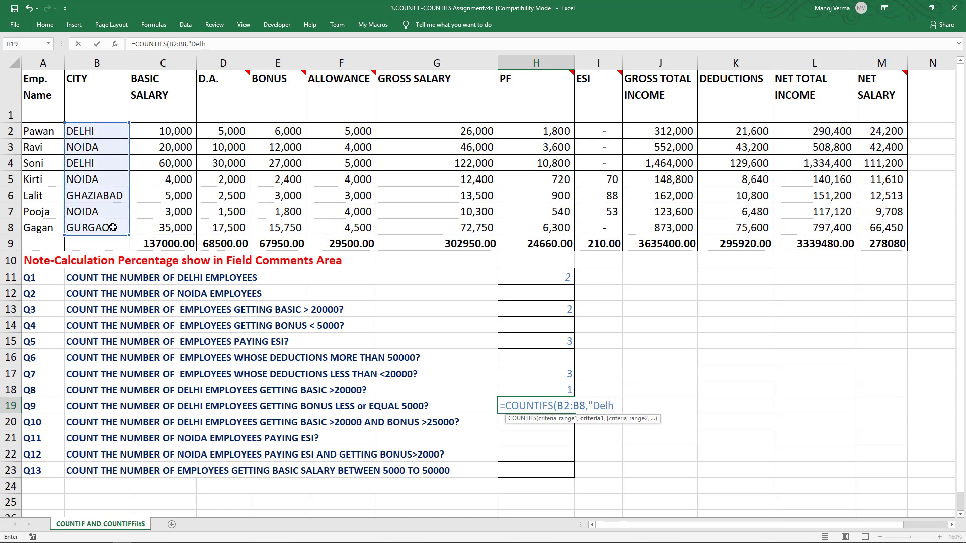
{"action": "type", "text": "i\","}
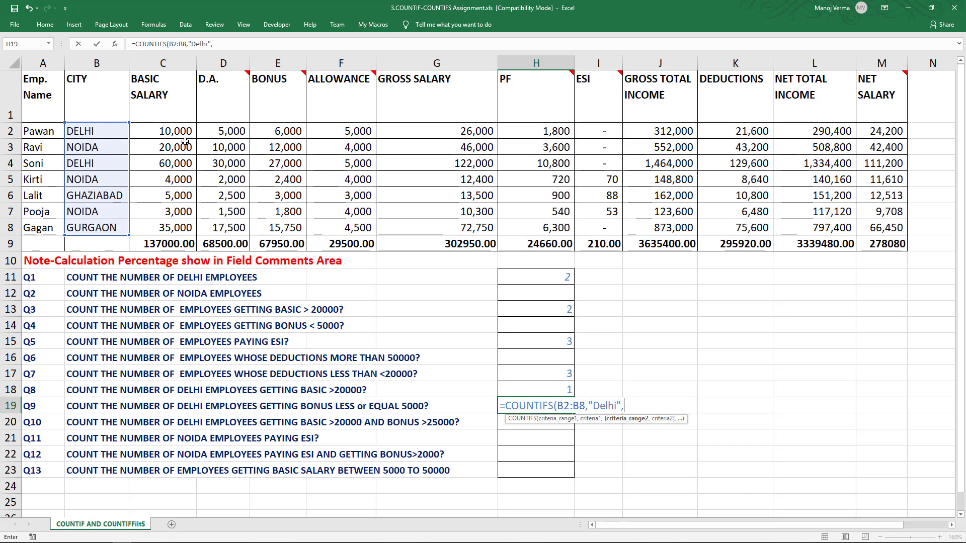
Complete the H19 formula with the bonus condition so it reads =COUNTIFS(B2:B8,"Delhi",E2:E8,"<=5000")
{"action": "left_click_drag", "start_coordinate": [267, 131], "coordinate": [280, 227]}
{"action": "type", "text": ",\"<"}
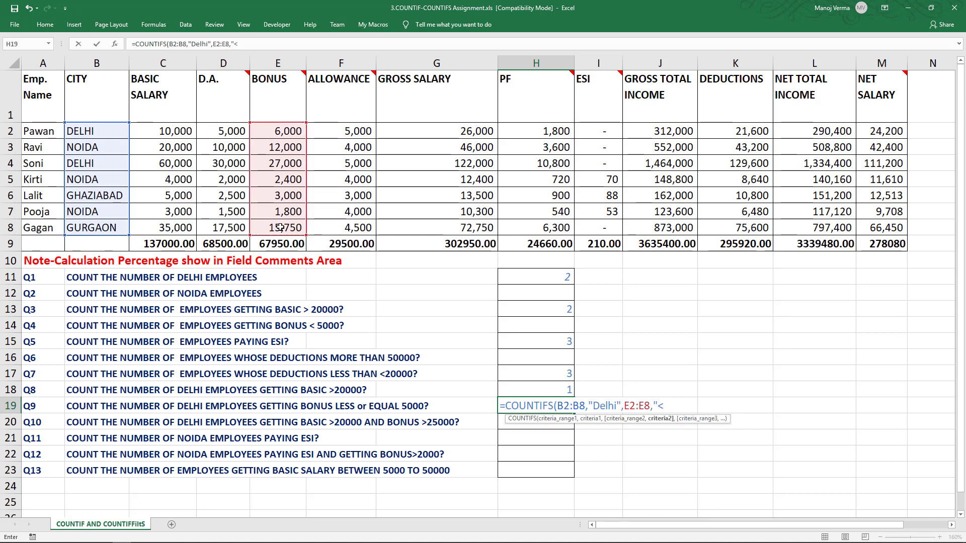
{"action": "type", "text": "=5000"}
{"action": "key", "text": "Return"}
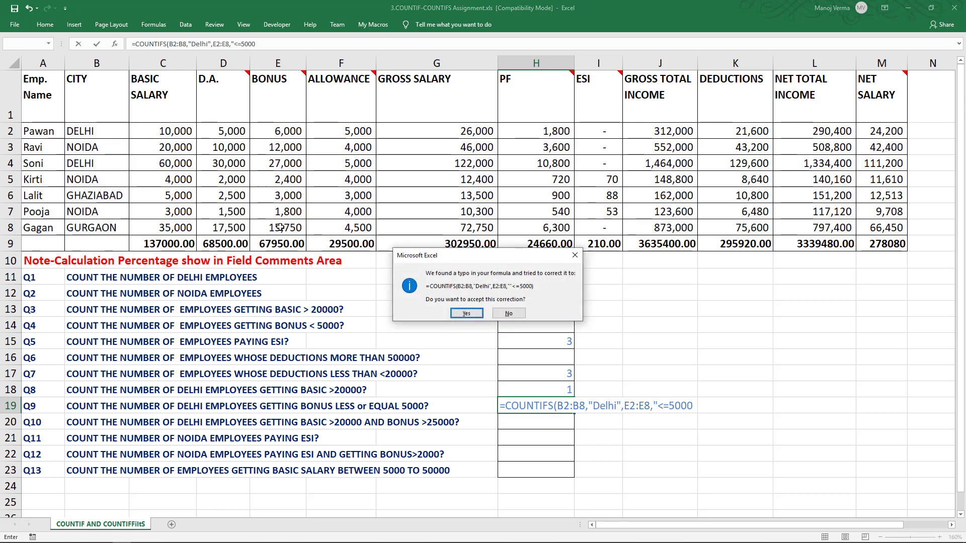
{"action": "key", "text": "Escape"}
{"action": "key", "text": "Escape"}
{"action": "key", "text": "Right"}
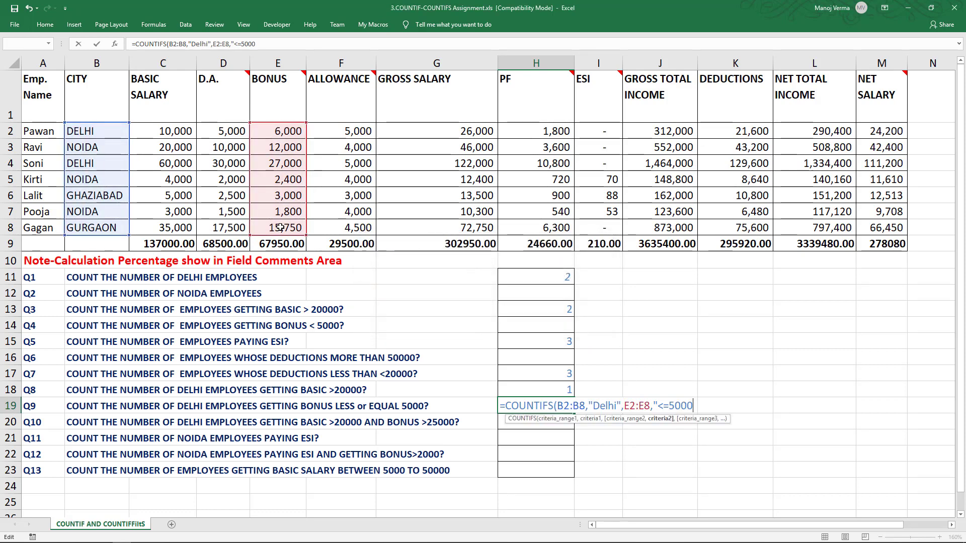
{"action": "type", "text": "\")"}
{"action": "key", "text": "Return"}
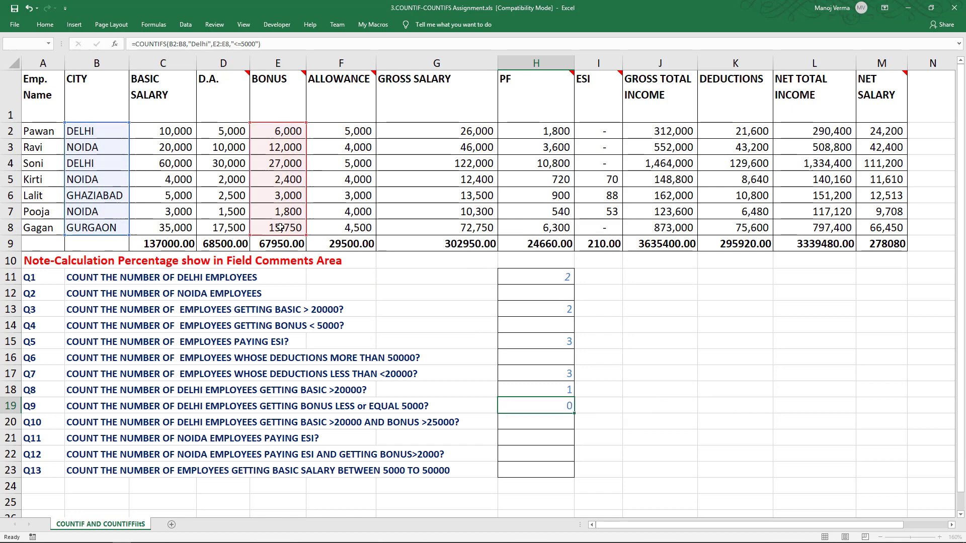
{"action": "key", "text": "Up"}
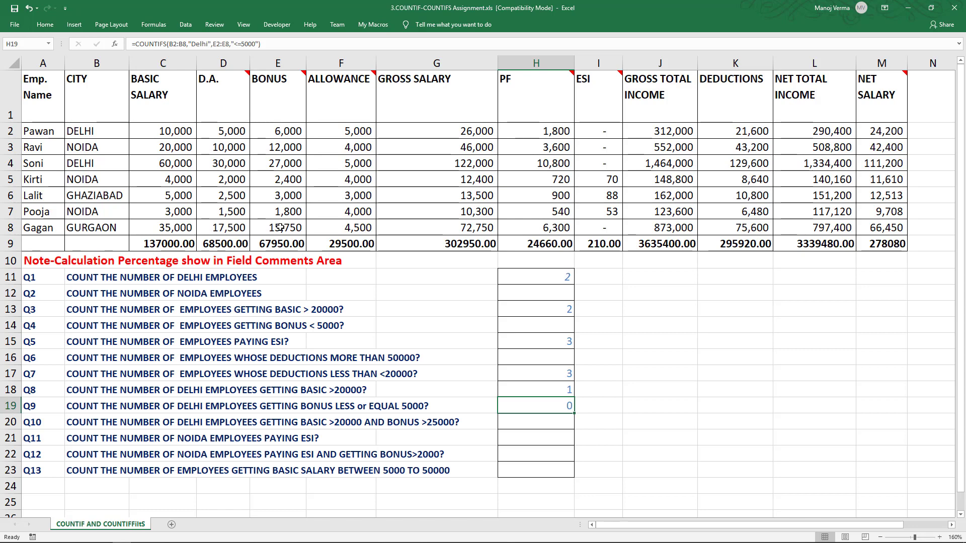
Test the Q9 formula by setting the first employee's basic salary in C2 to 7000 and checking H19
{"action": "left_click", "coordinate": [284, 131]}
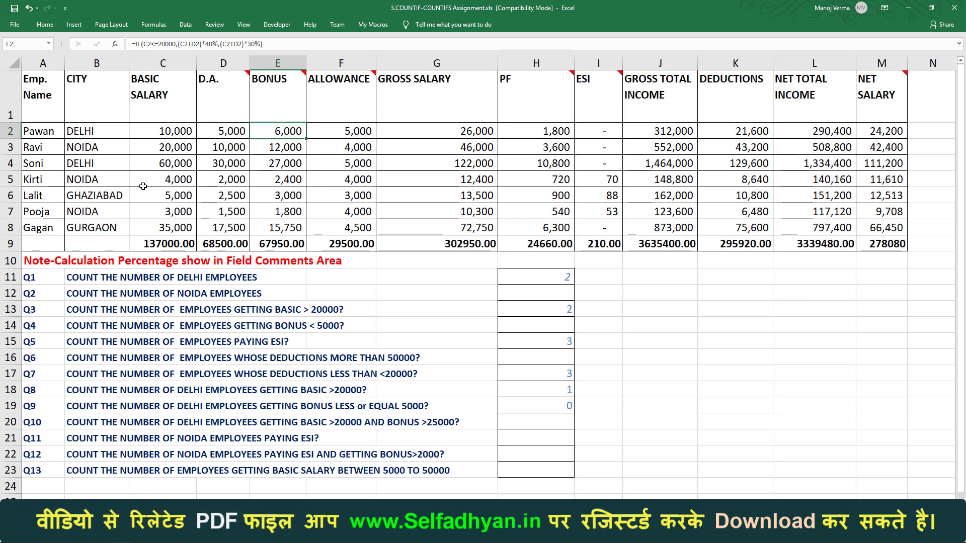
{"action": "left_click", "coordinate": [167, 131]}
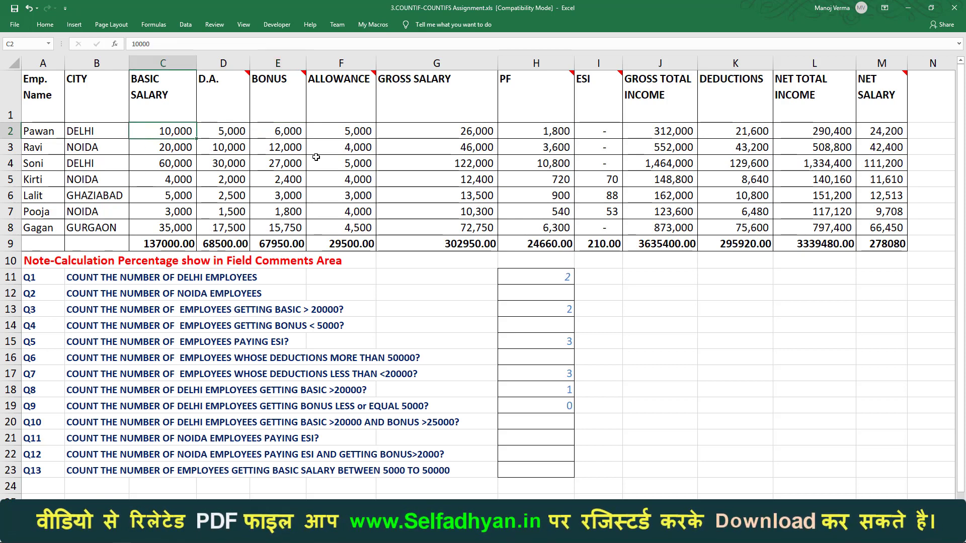
{"action": "type", "text": "7000"}
{"action": "left_click", "coordinate": [336, 162]}
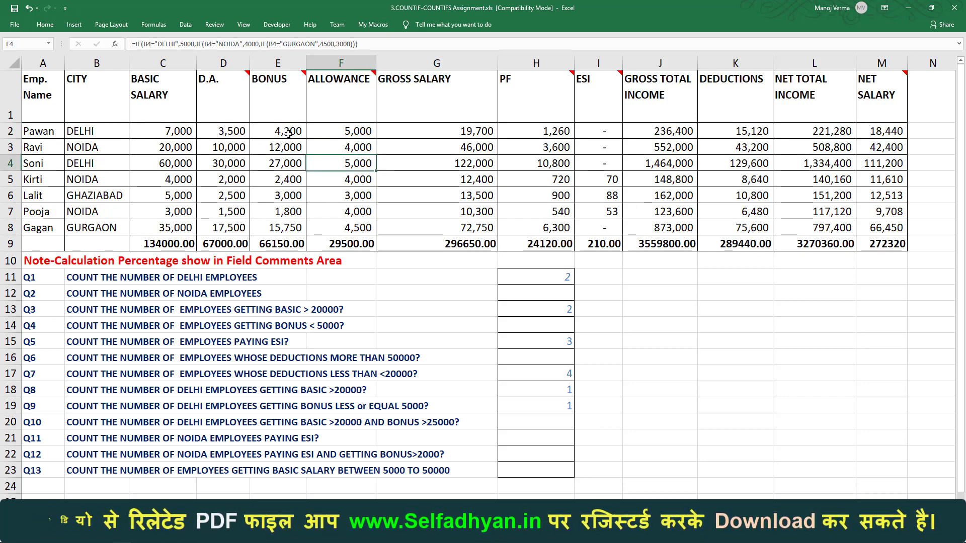
{"action": "left_click", "coordinate": [560, 406]}
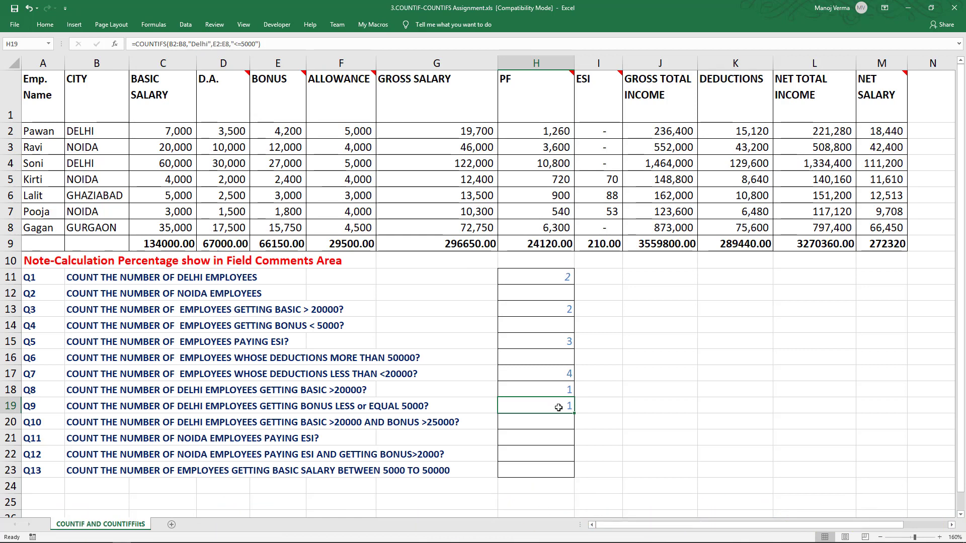
Set the first employee's basic salary in C2 to 10000 and check the Q9 result in H19
{"action": "left_click", "coordinate": [169, 131]}
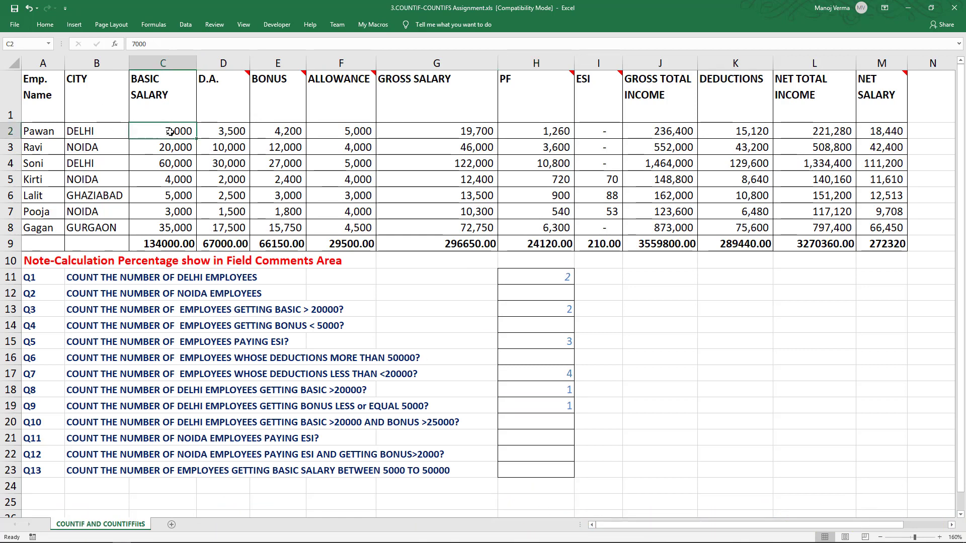
{"action": "type", "text": "10000"}
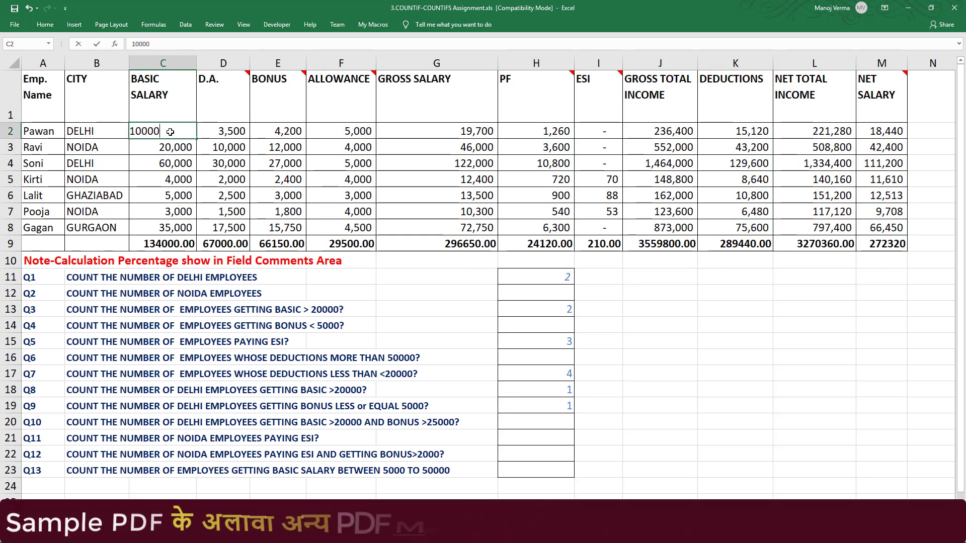
{"action": "key", "text": "Return"}
{"action": "left_click", "coordinate": [550, 403]}
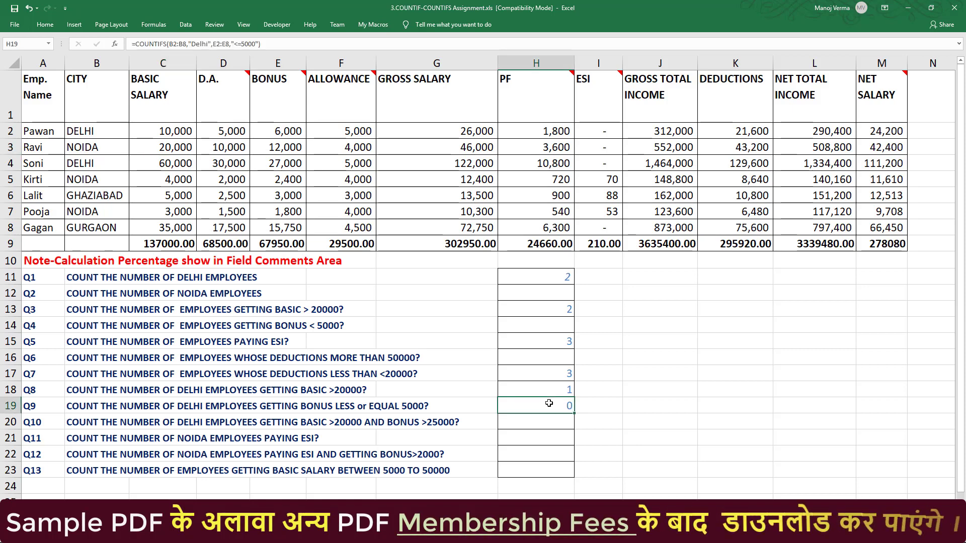
Begin the Q10 formula in H20 as a COUNTIFS with the city range B2:B8 matched to "Delhi"
{"action": "left_click", "coordinate": [518, 427]}
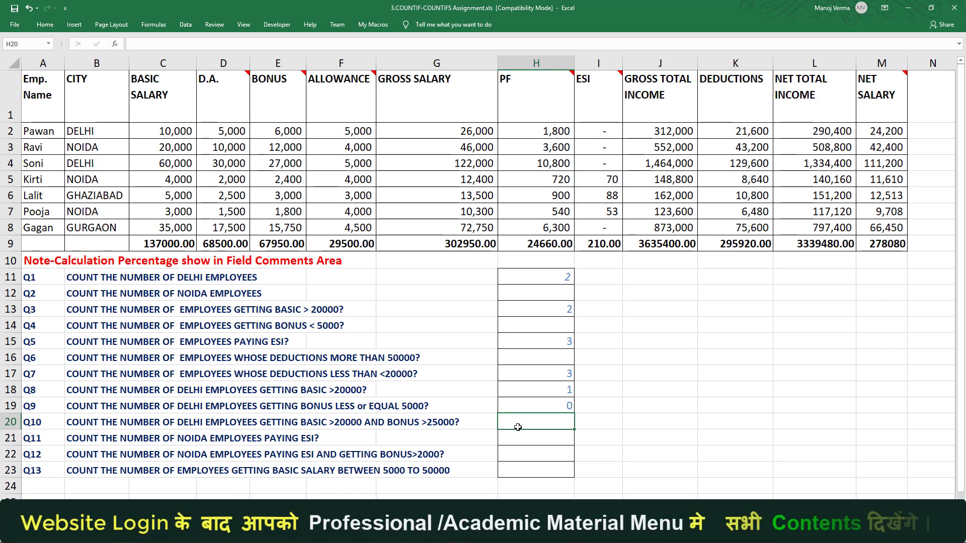
{"action": "type", "text": "=countif"}
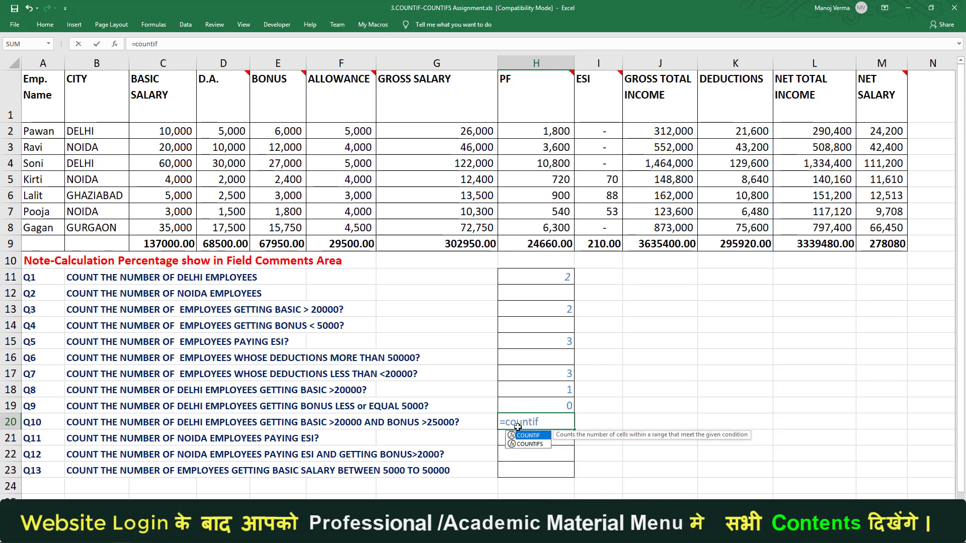
{"action": "key", "text": "Down"}
{"action": "key", "text": "Tab"}
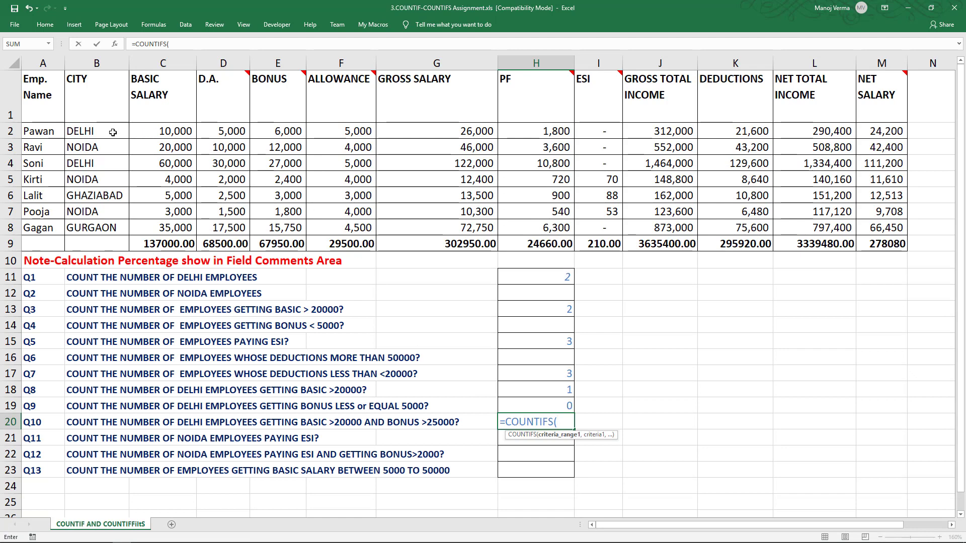
{"action": "left_click_drag", "start_coordinate": [101, 132], "coordinate": [107, 227]}
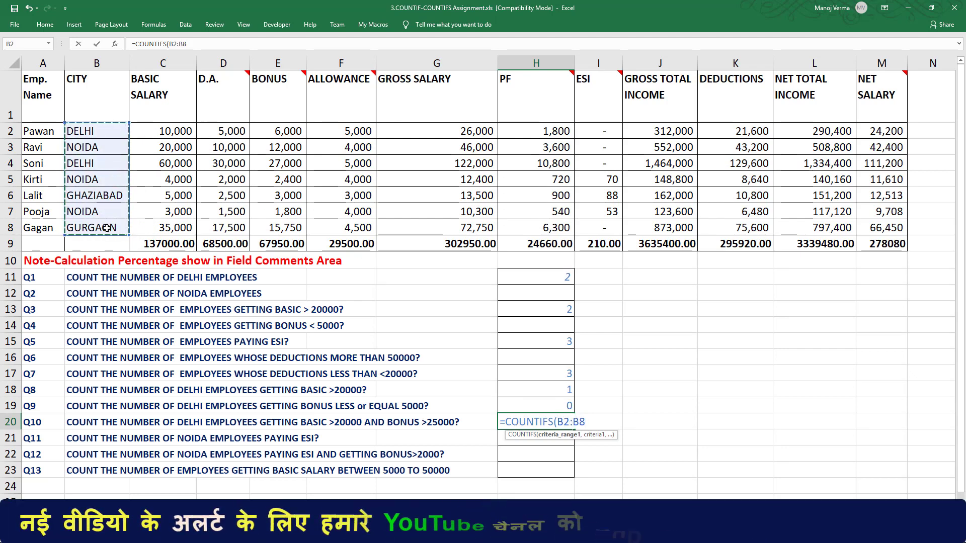
{"action": "type", "text": ",\"Del"}
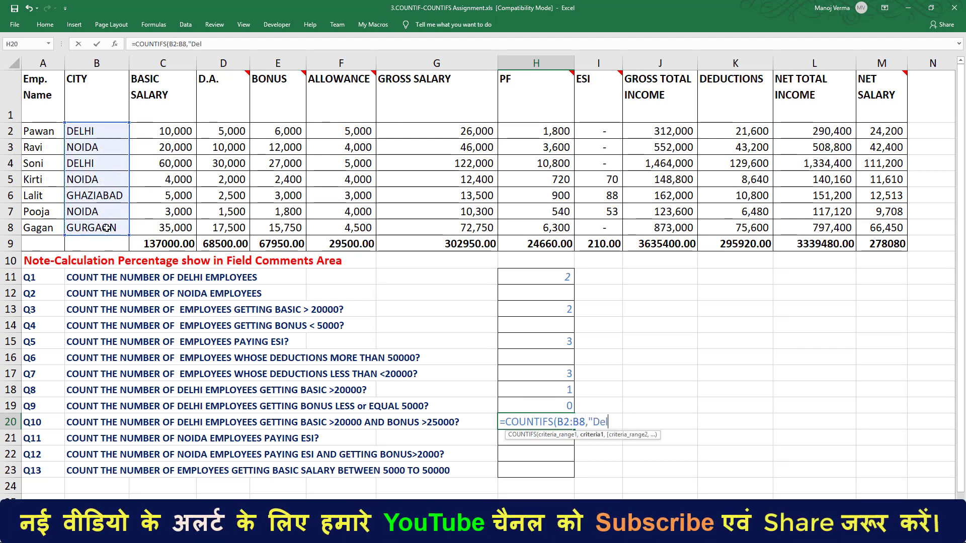
{"action": "type", "text": "hi\","}
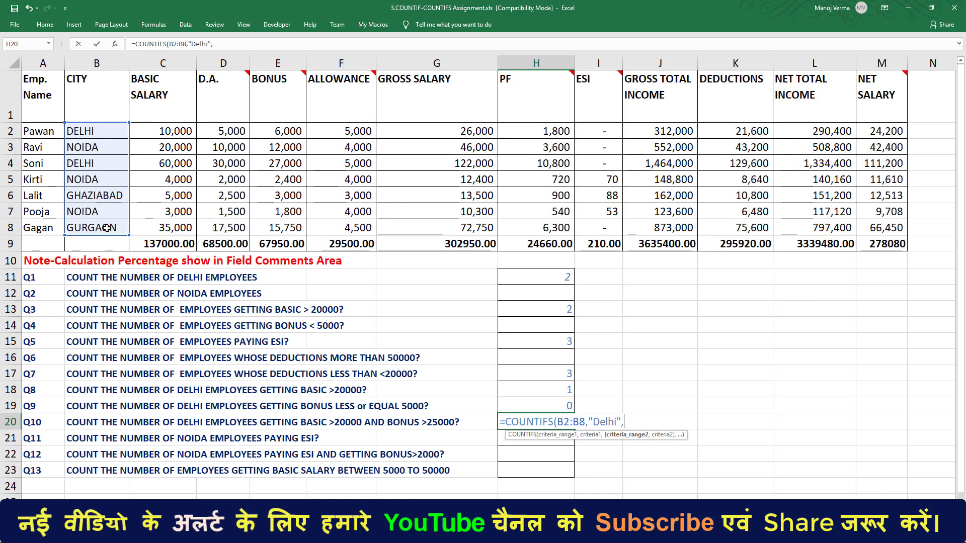
Add the basic salary condition C2:C8,">20000" to the COUNTIFS formula in H20
{"action": "left_click_drag", "start_coordinate": [169, 132], "coordinate": [173, 228]}
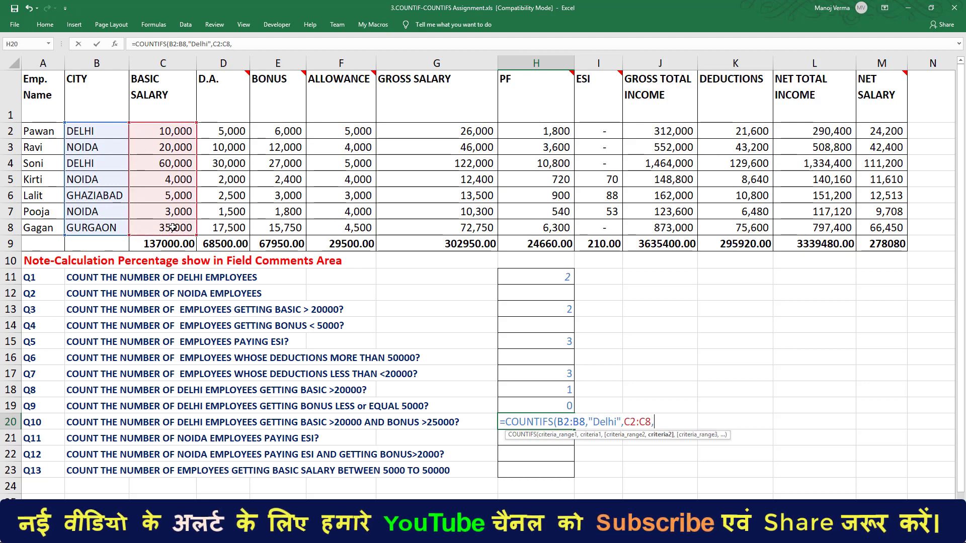
{"action": "type", "text": ",\">2"}
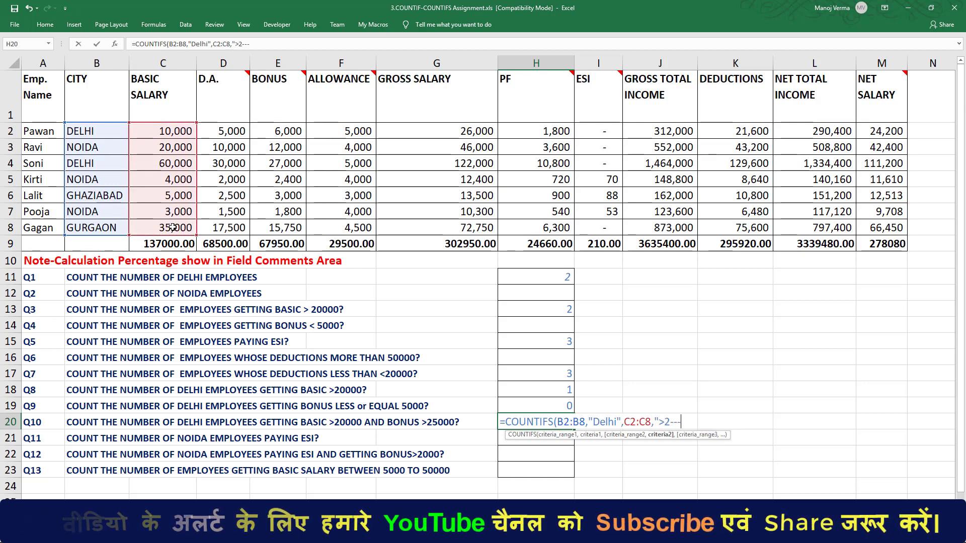
{"action": "type", "text": "0000"}
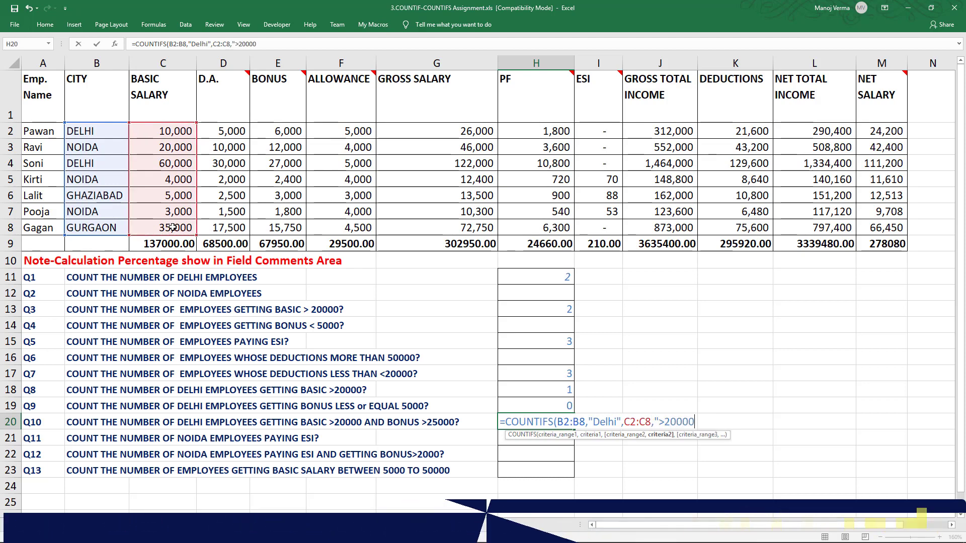
{"action": "type", "text": "\","}
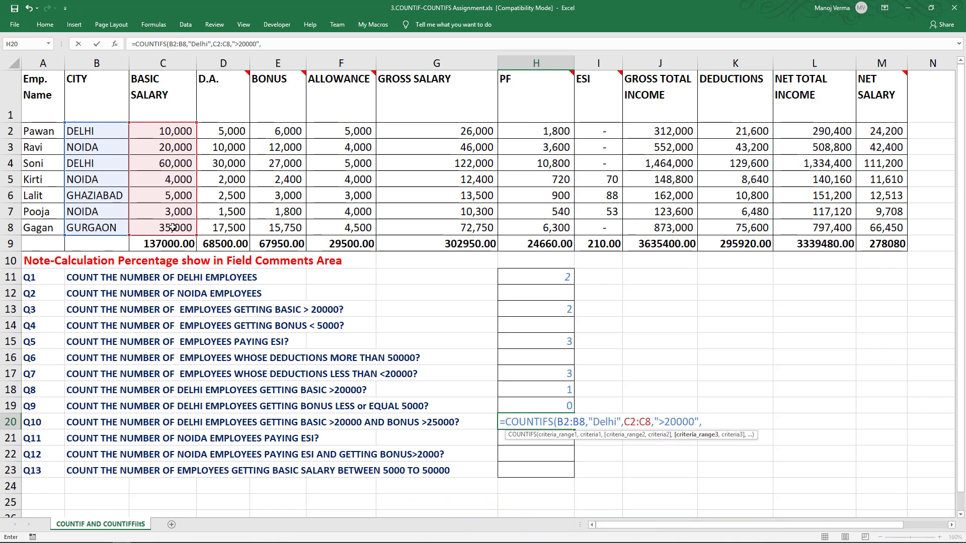
Complete the H20 formula with the bonus condition so it reads =COUNTIFS(B2:B8,"Delhi",C2:C8,">20000",E2:E8,">25000")
{"action": "left_click_drag", "start_coordinate": [221, 132], "coordinate": [221, 149]}
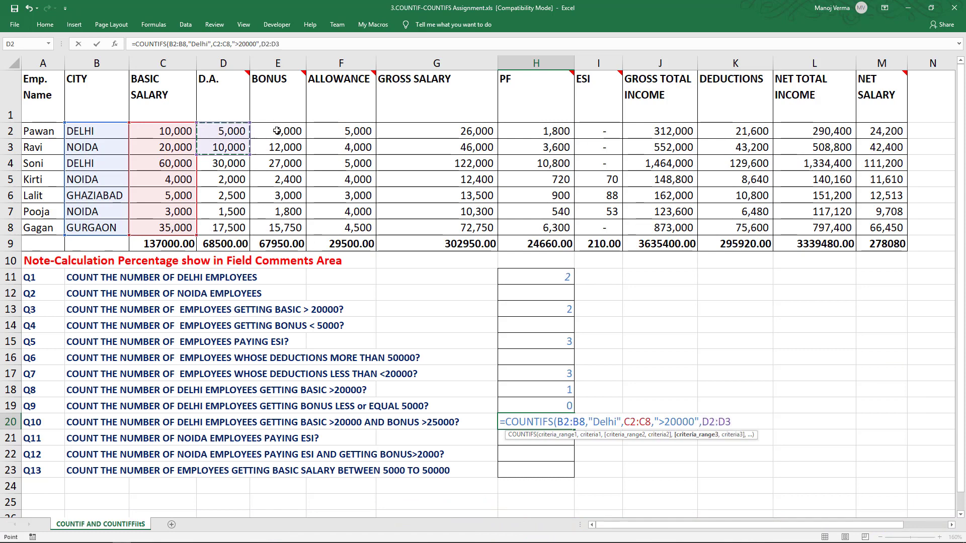
{"action": "left_click_drag", "start_coordinate": [278, 131], "coordinate": [278, 228]}
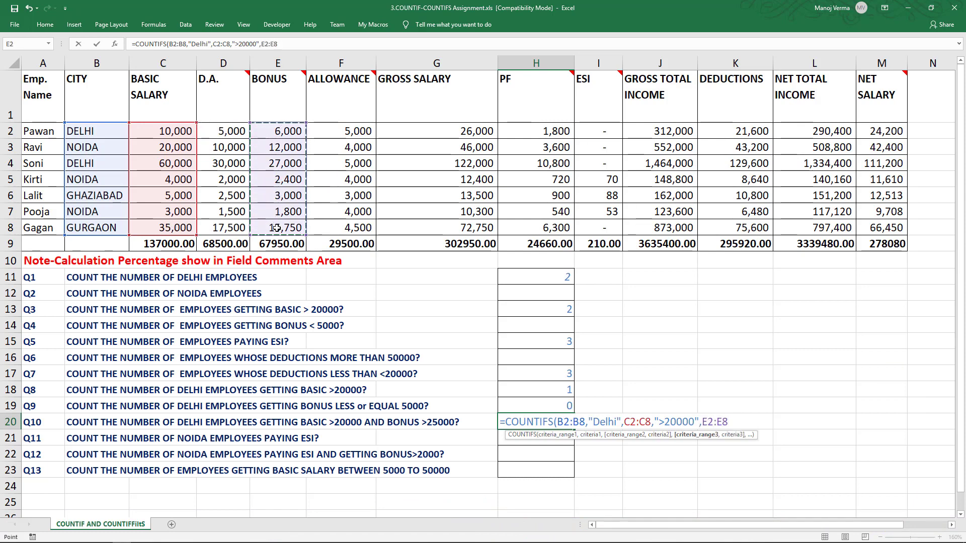
{"action": "type", "text": ","}
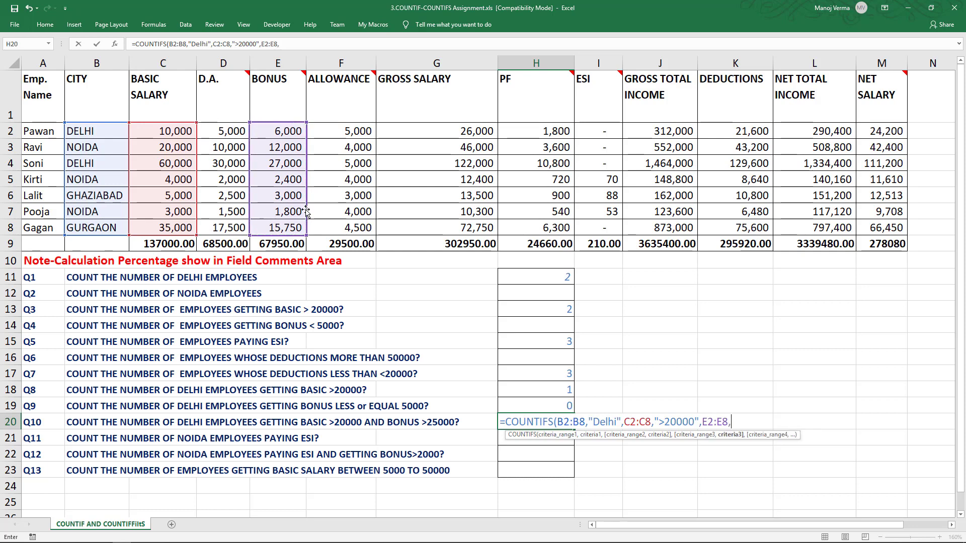
{"action": "type", "text": "\">25000\""}
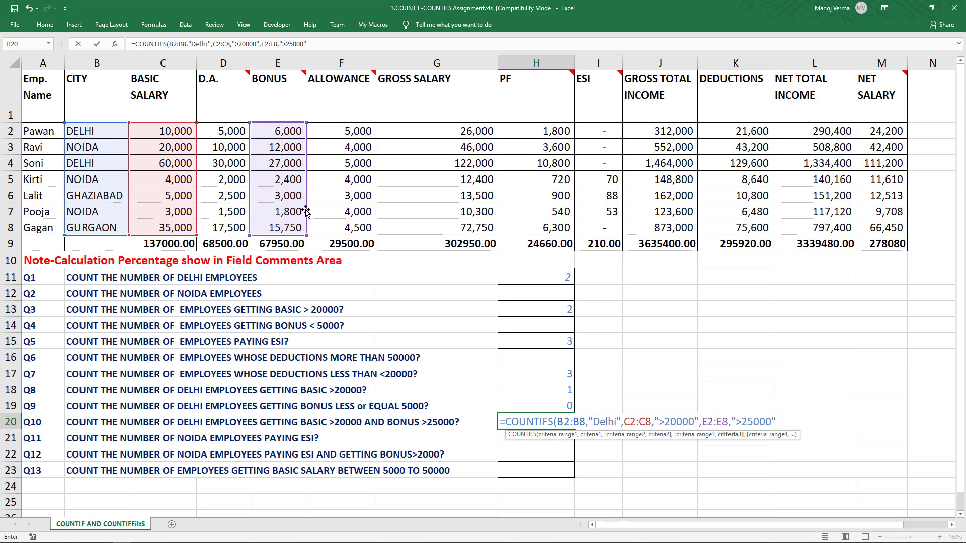
{"action": "type", "text": "))"}
{"action": "key", "text": "BackSpace"}
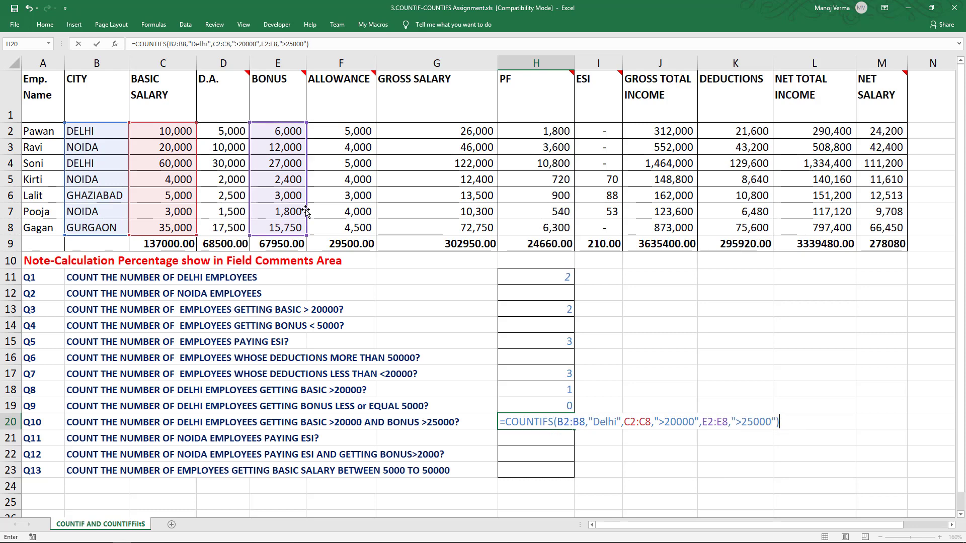
{"action": "key", "text": "Return"}
{"action": "key", "text": "Up"}
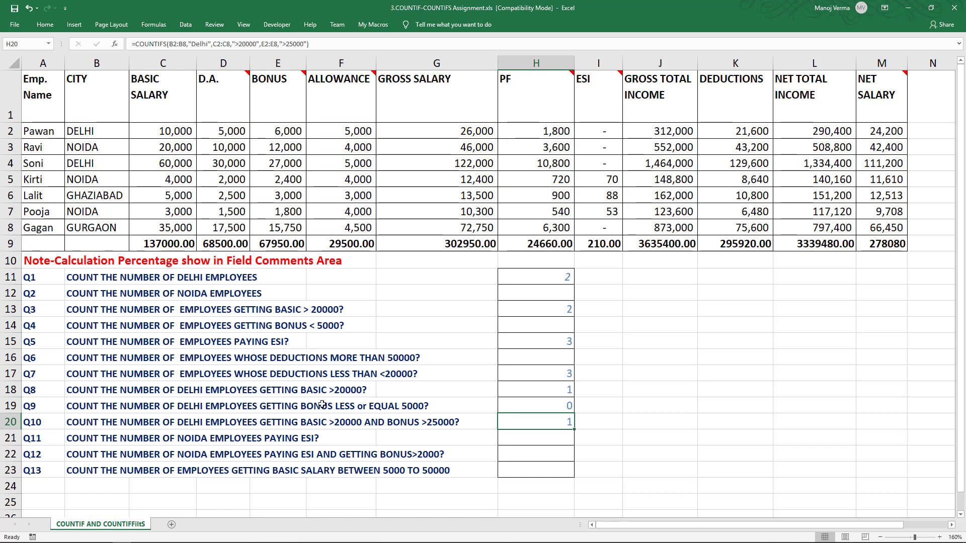
Skip Q11 and begin the Q12 formula in H22 as a COUNTIFS with the city range B2:B8 matched to "Noida"
{"action": "left_click", "coordinate": [535, 438]}
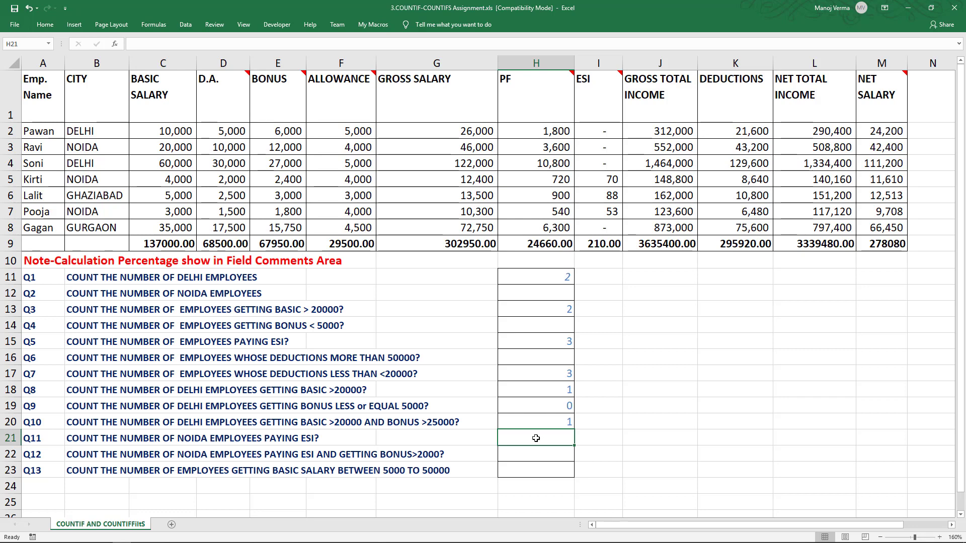
{"action": "key", "text": "Down"}
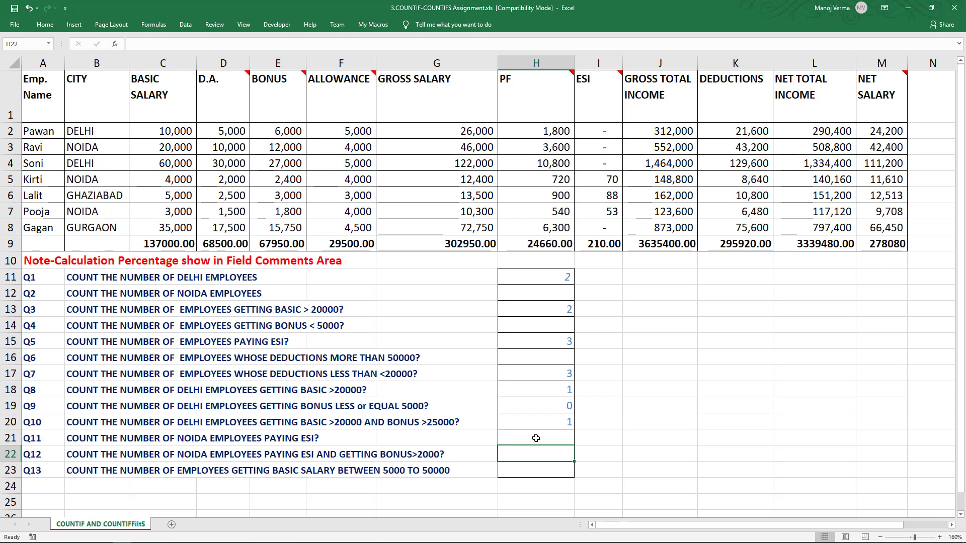
{"action": "type", "text": "=countif"}
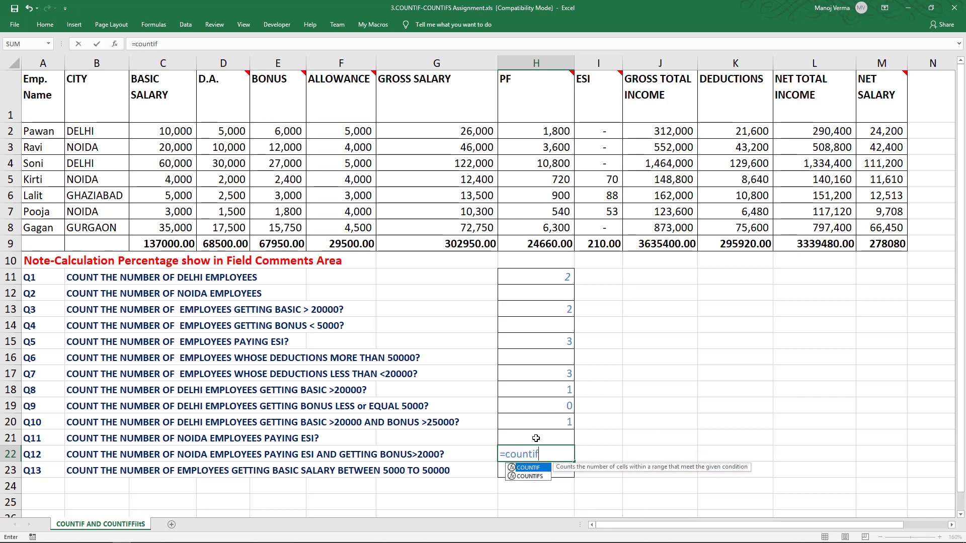
{"action": "type", "text": "s"}
{"action": "key", "text": "Tab"}
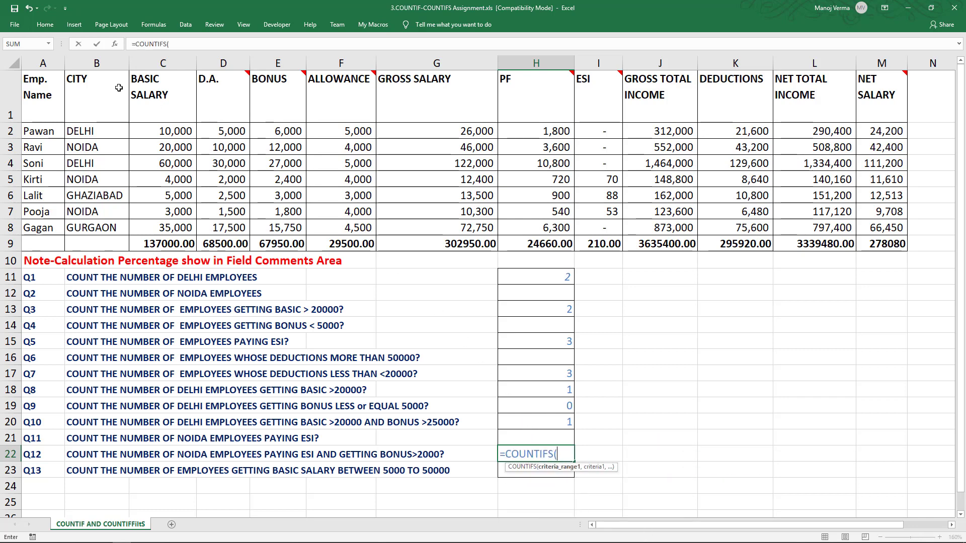
{"action": "left_click_drag", "start_coordinate": [86, 130], "coordinate": [104, 227]}
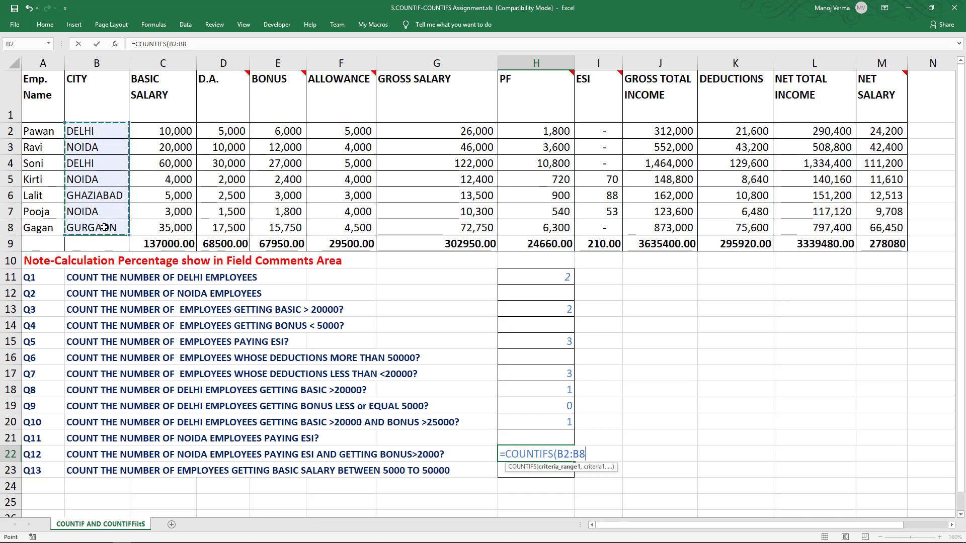
{"action": "type", "text": ",\"Noida"}
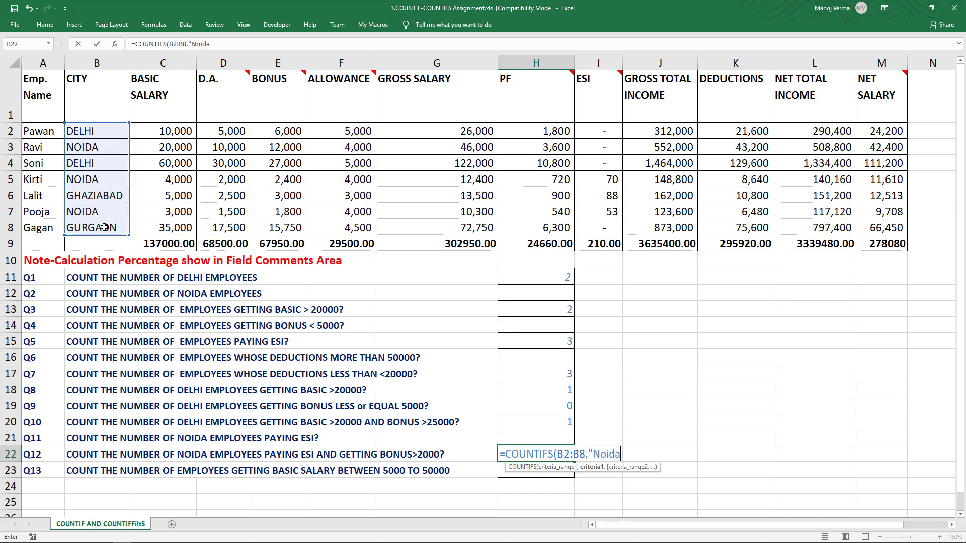
{"action": "type", "text": "\","}
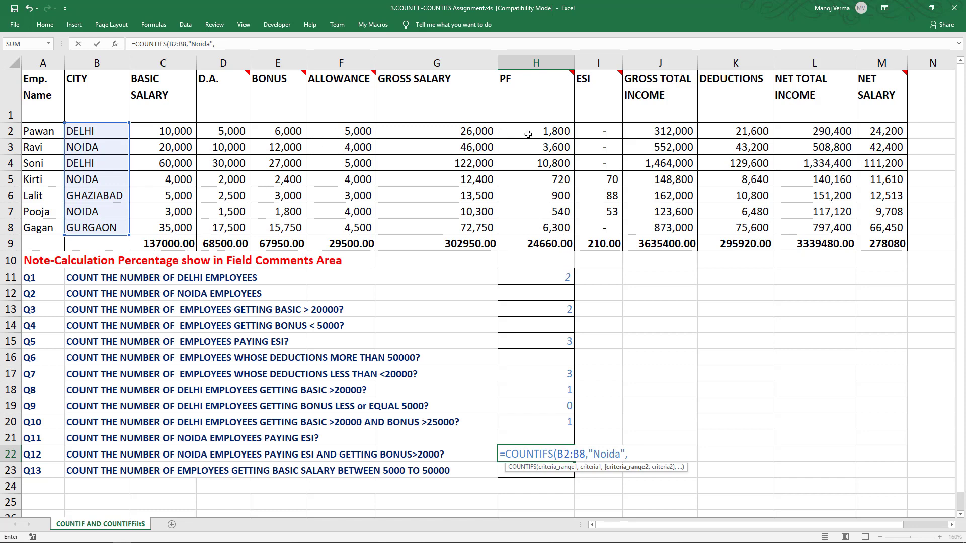
Complete the H22 formula with the ESI and bonus conditions so it reads =COUNTIFS(B2:B8,"Noida",I2:I8,">0",E2:E8,">2000")
{"action": "left_click_drag", "start_coordinate": [603, 133], "coordinate": [608, 225]}
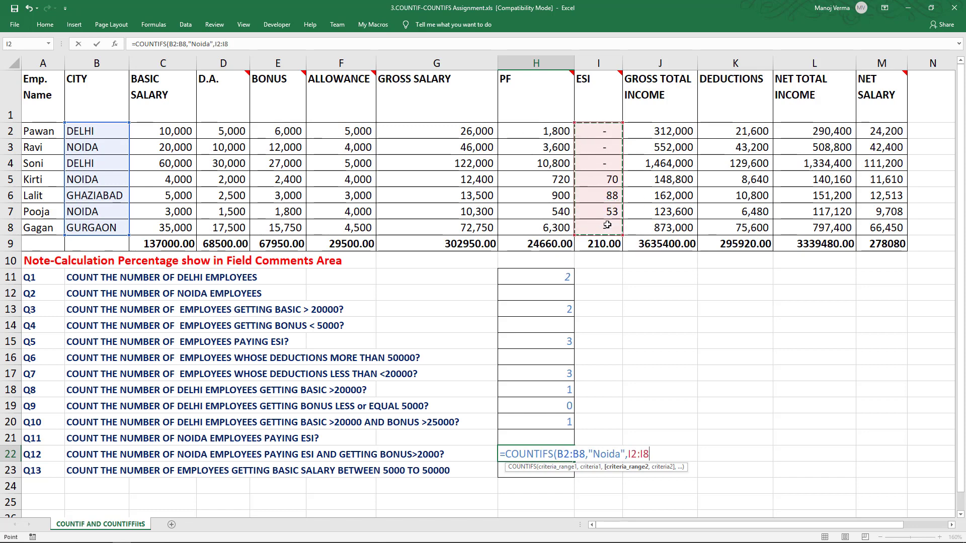
{"action": "type", "text": ",\">"}
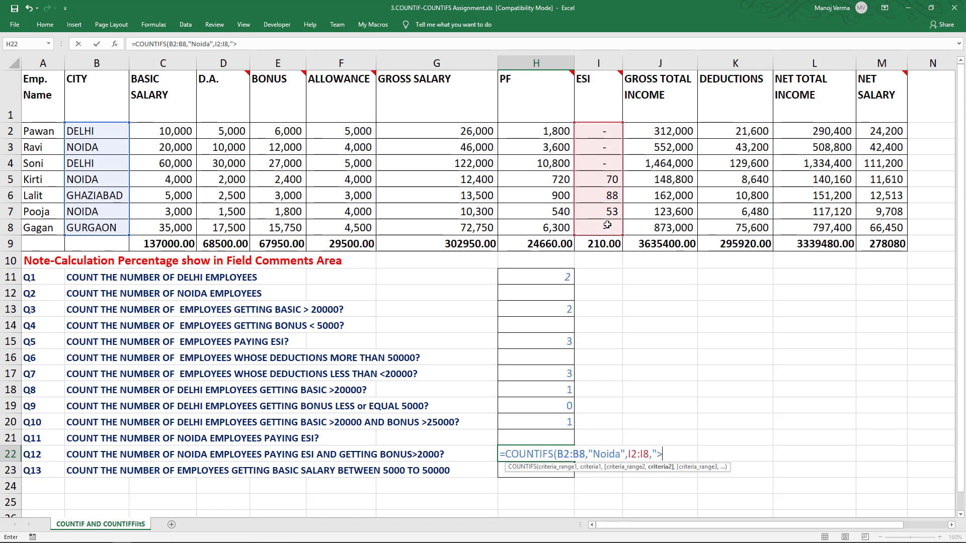
{"action": "type", "text": "0\","}
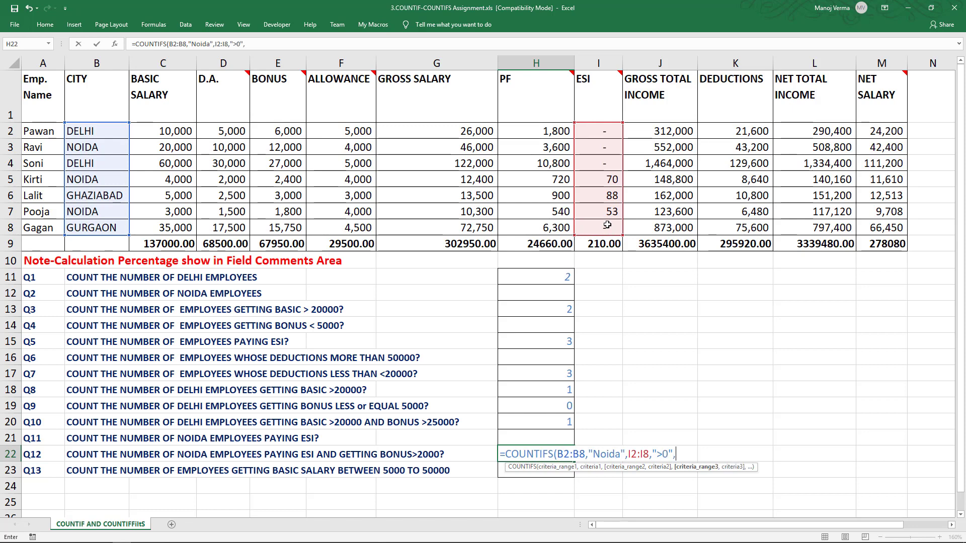
{"action": "left_click_drag", "start_coordinate": [297, 131], "coordinate": [291, 227]}
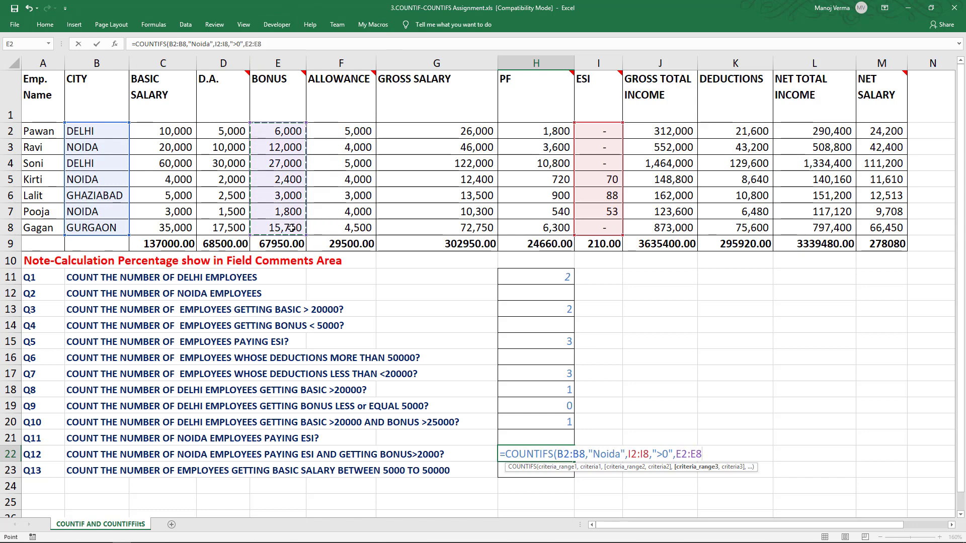
{"action": "type", "text": ","}
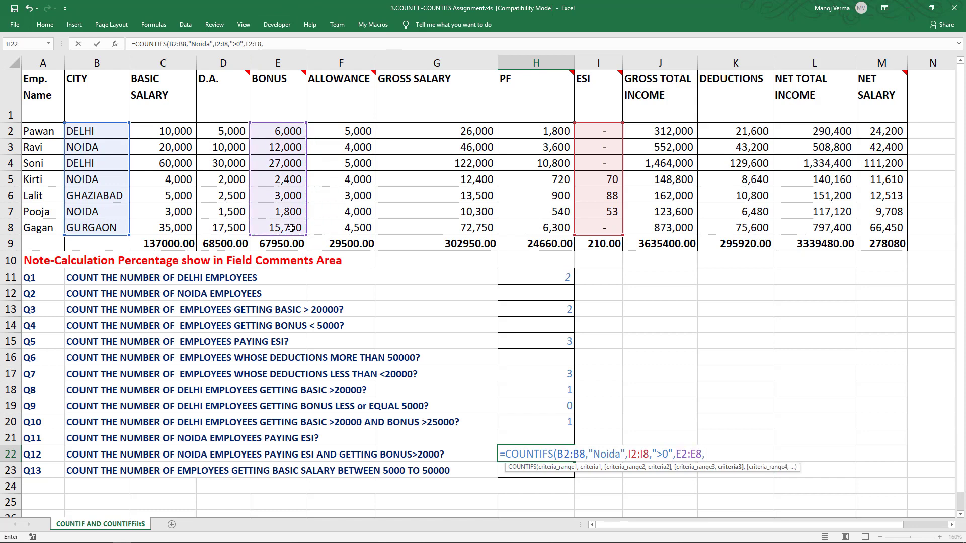
{"action": "type", "text": "\">2000\")"}
{"action": "key", "text": "Return"}
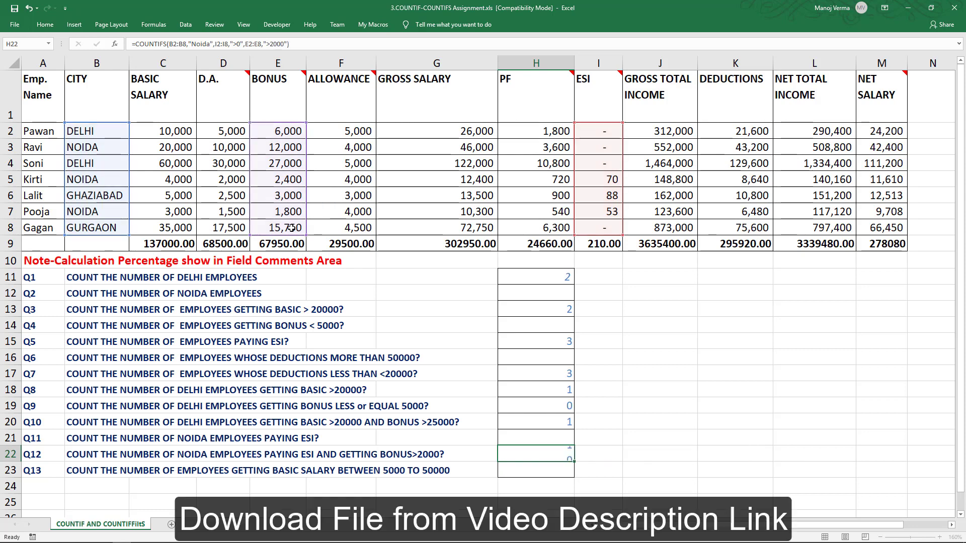
{"action": "key", "text": "Up"}
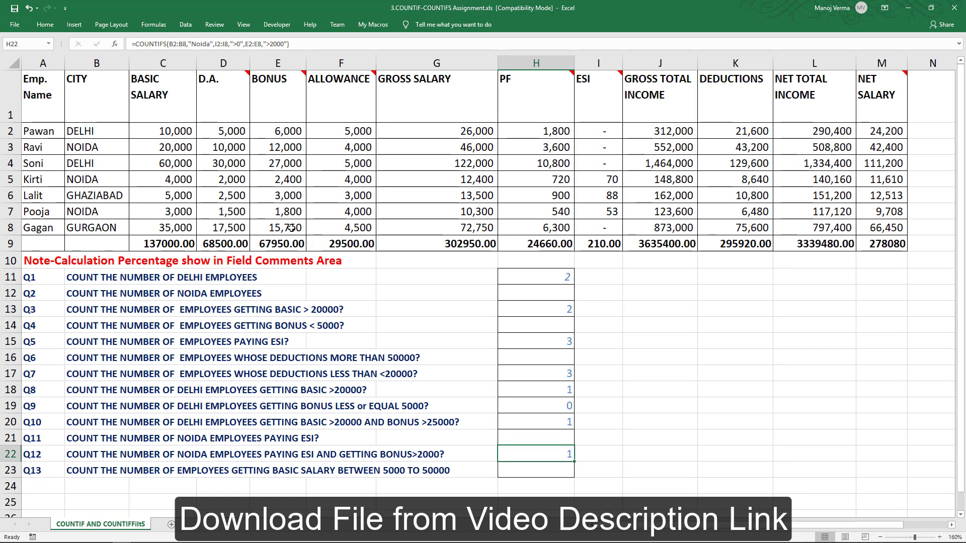
Begin the Q13 formula in H23 as a COUNTIFS with the basic salary range C2:C8 and the criterion ">5000"
{"action": "key", "text": "Down"}
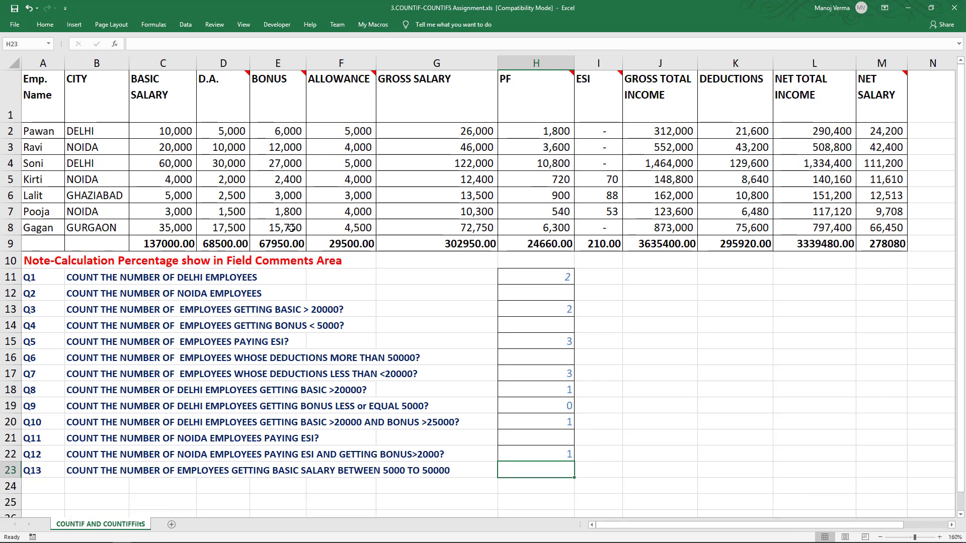
{"action": "type", "text": "=counti"}
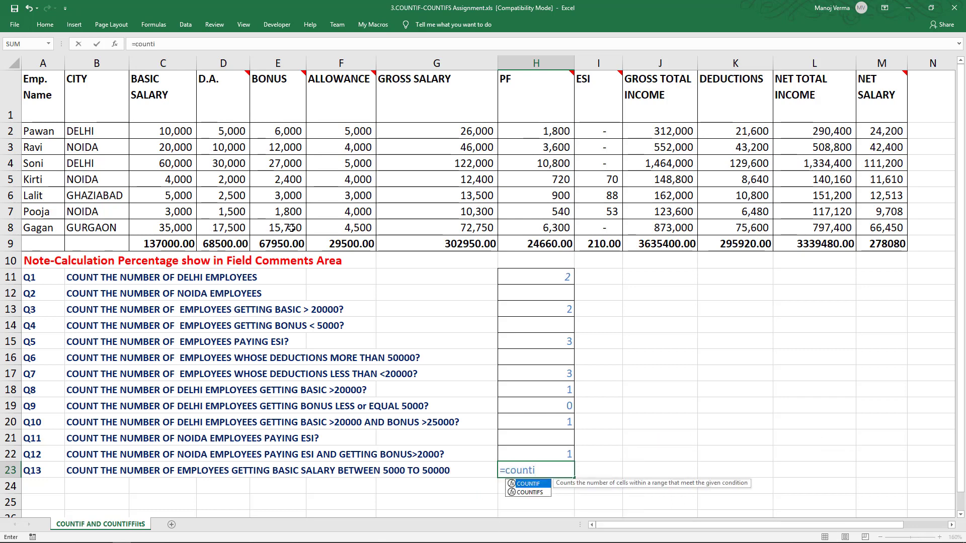
{"action": "key", "text": "Down"}
{"action": "key", "text": "Tab"}
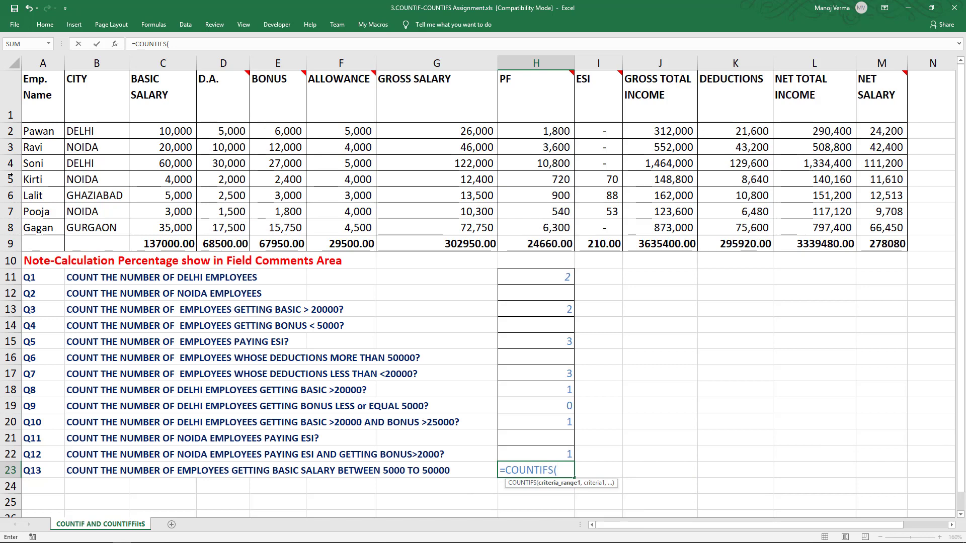
{"action": "left_click_drag", "start_coordinate": [160, 130], "coordinate": [165, 230]}
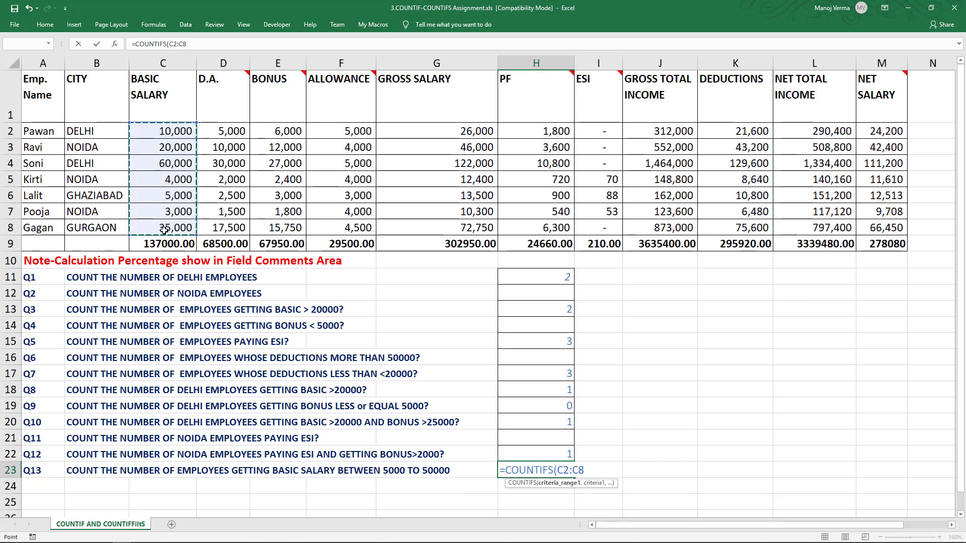
{"action": "type", "text": ",\">"}
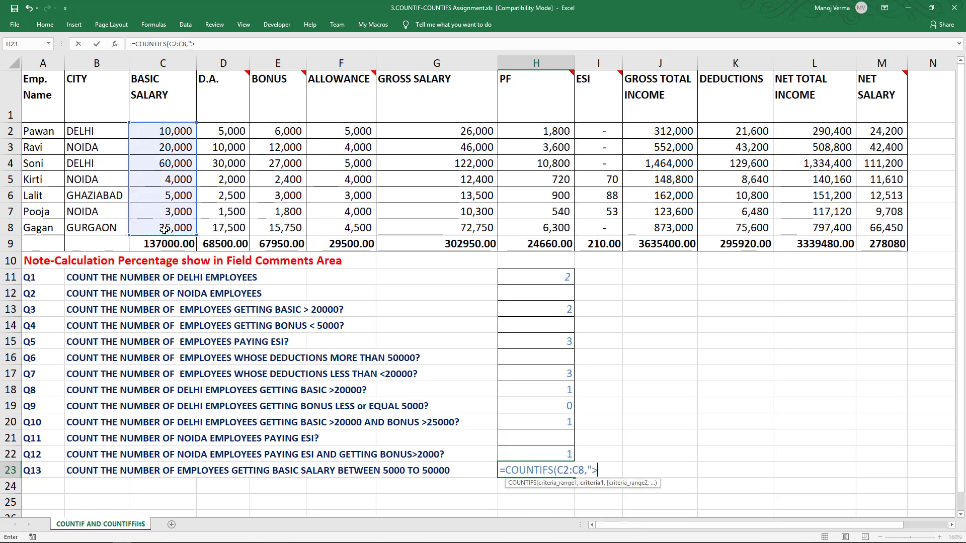
{"action": "type", "text": "5000\""}
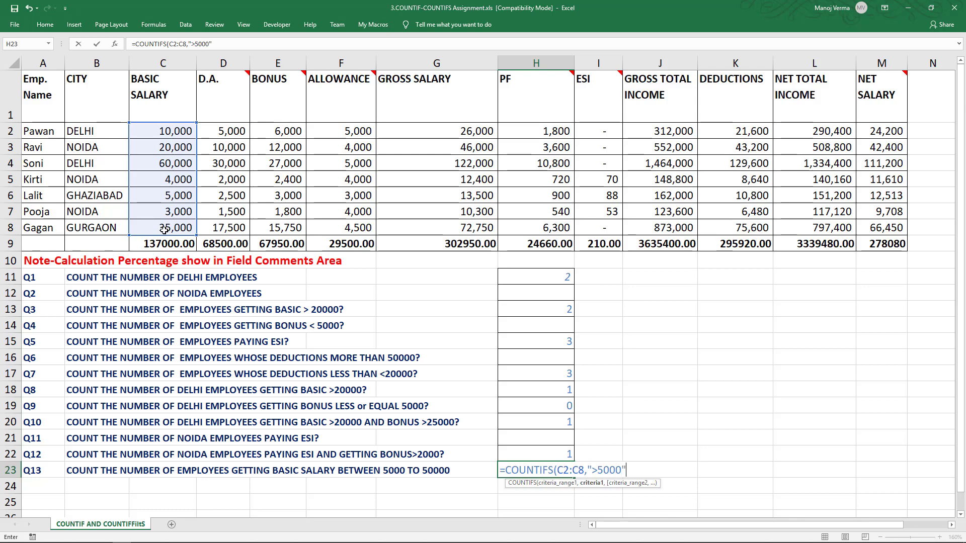
Complete the H23 formula with the upper salary limit so it reads =COUNTIFS(C2:C8,">5000",C2:C8,"<50000")
{"action": "type", "text": ","}
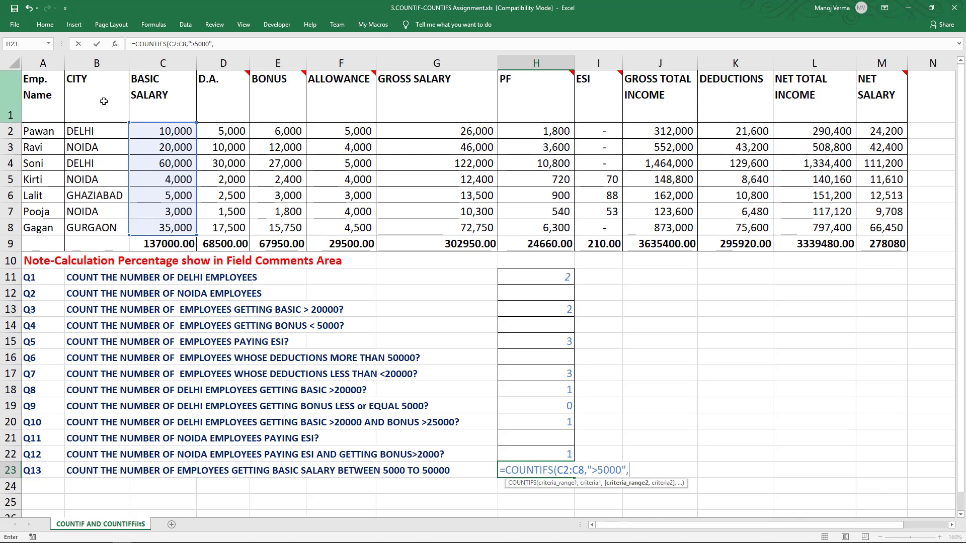
{"action": "left_click_drag", "start_coordinate": [161, 130], "coordinate": [167, 226]}
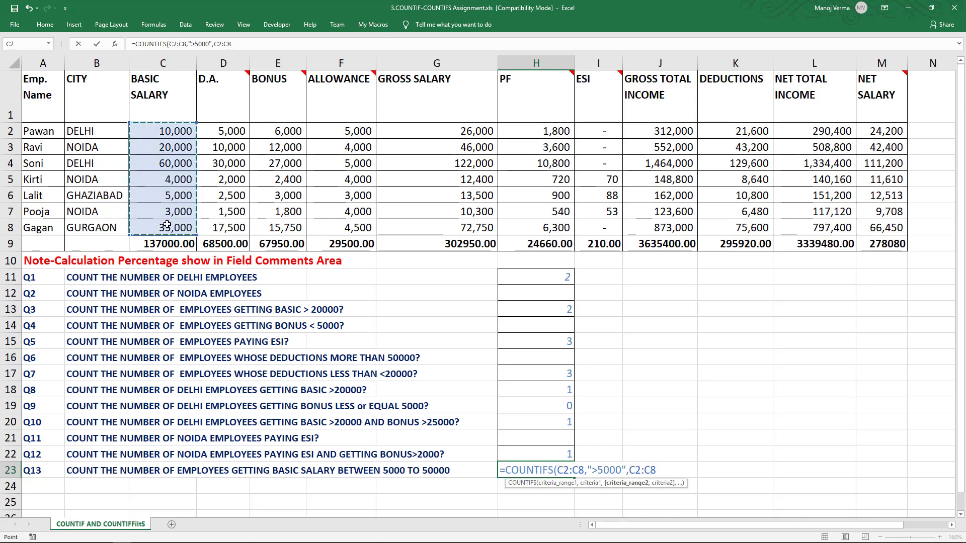
{"action": "type", "text": ",\"<"}
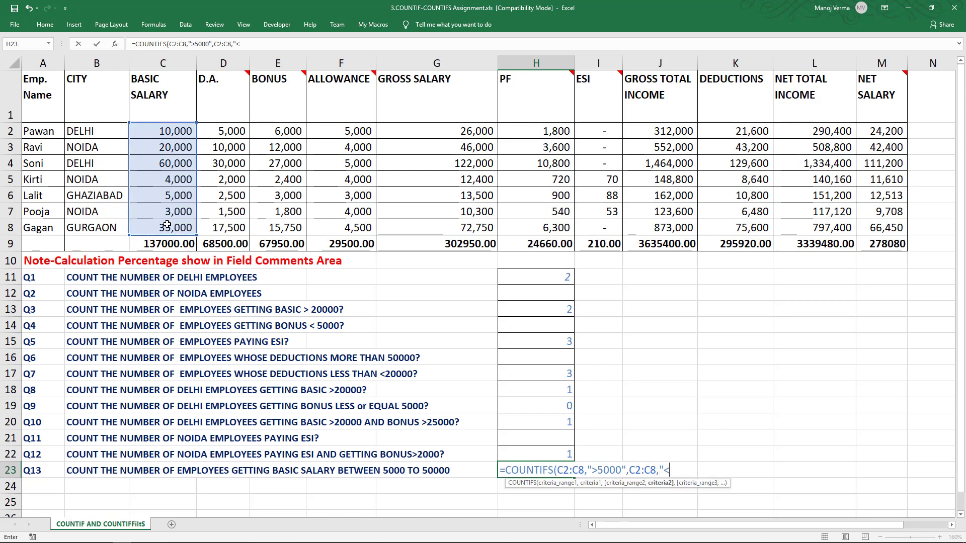
{"action": "type", "text": "5"}
{"action": "type", "text": "0000\")"}
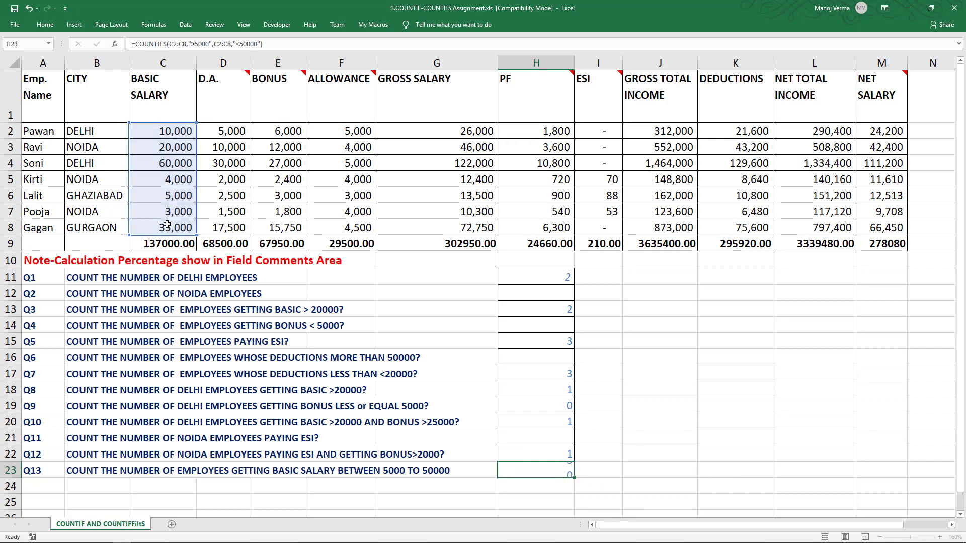
{"action": "key", "text": "ctrl+Return"}
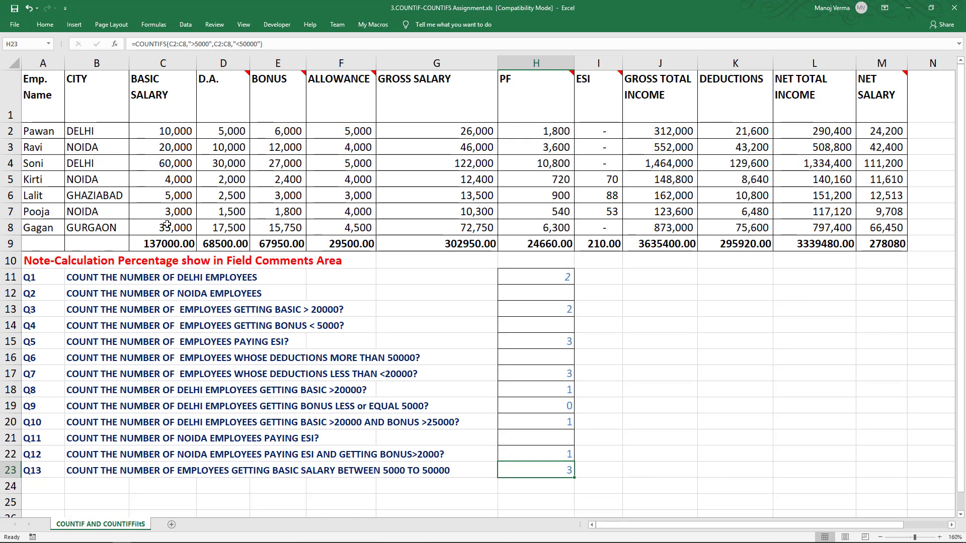
Check the Q13 count in H23 against the basic salaries in C8, C3 and C2
{"action": "left_click", "coordinate": [167, 225]}
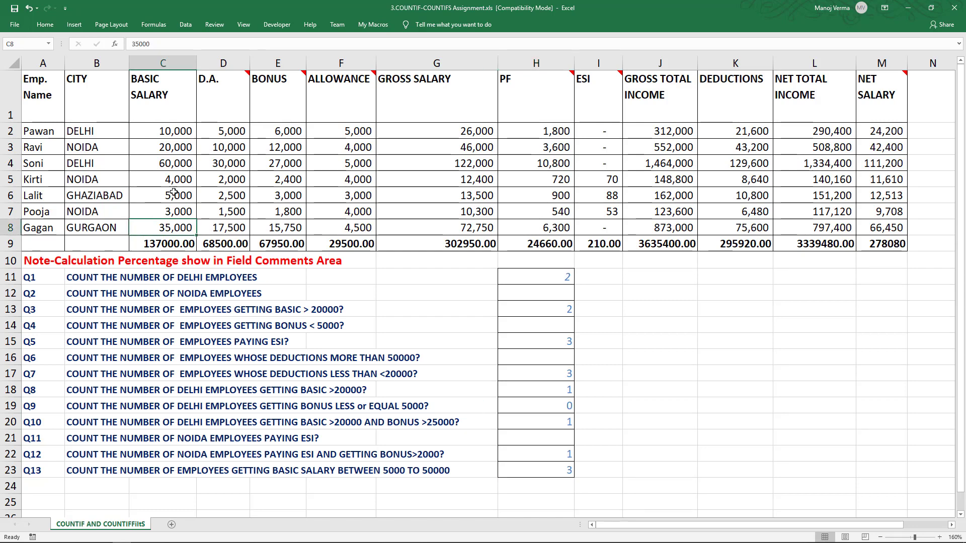
{"action": "left_click", "coordinate": [175, 152]}
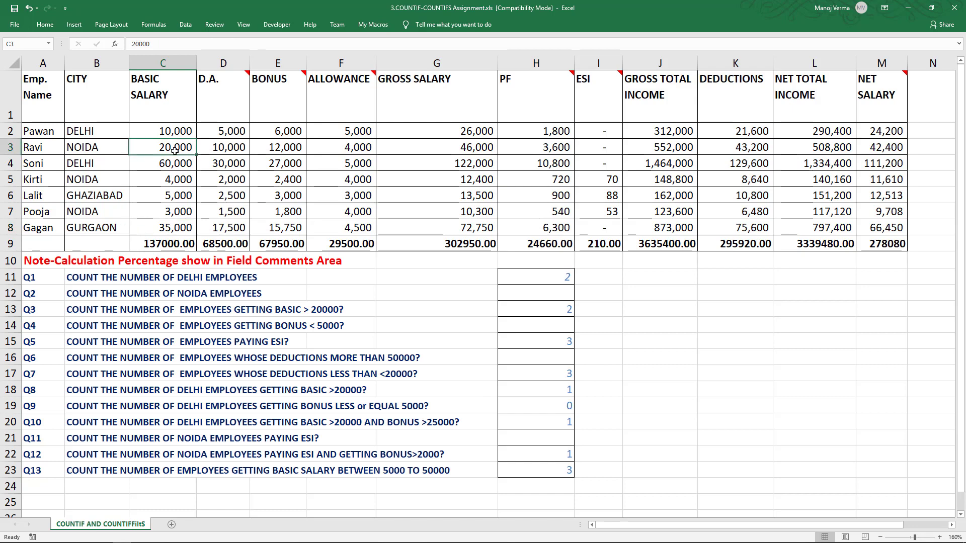
{"action": "left_click", "coordinate": [178, 133]}
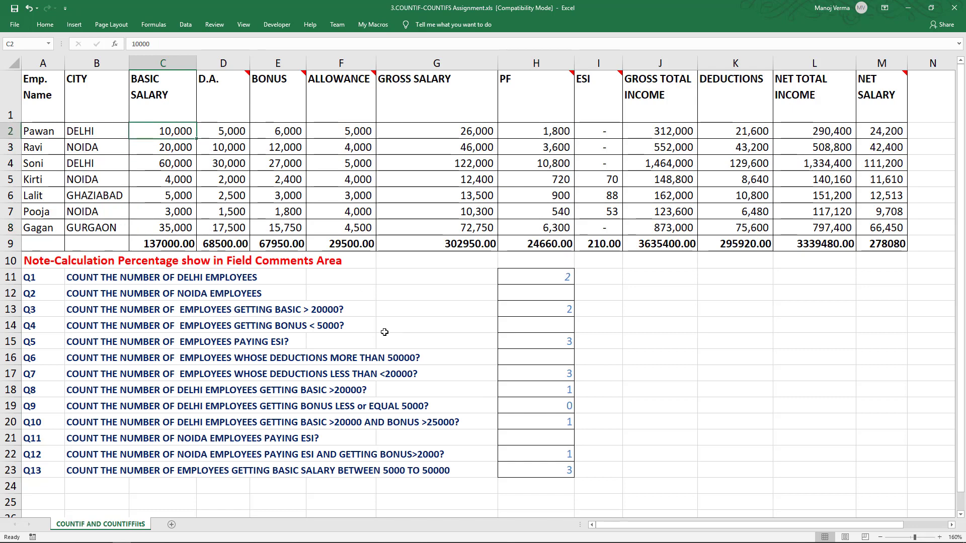
{"action": "left_click", "coordinate": [529, 474]}
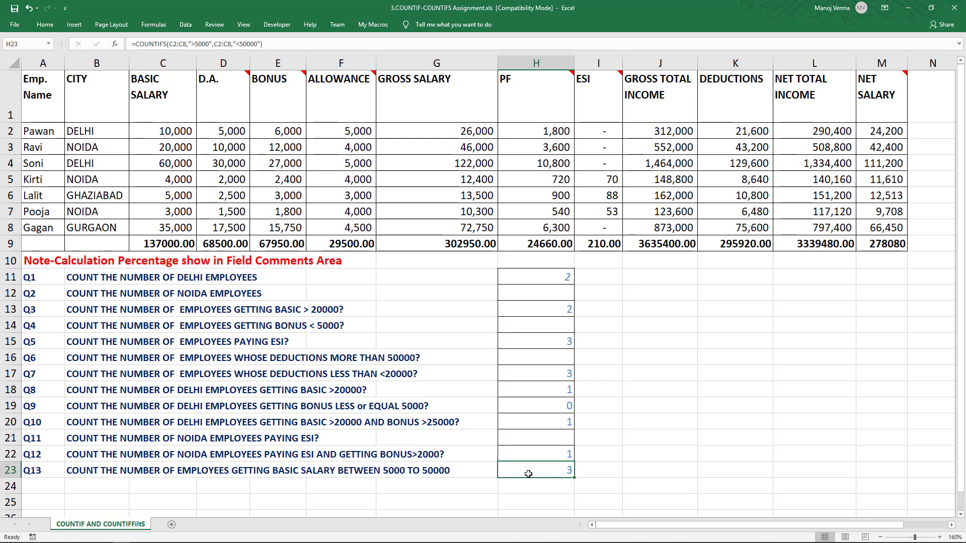